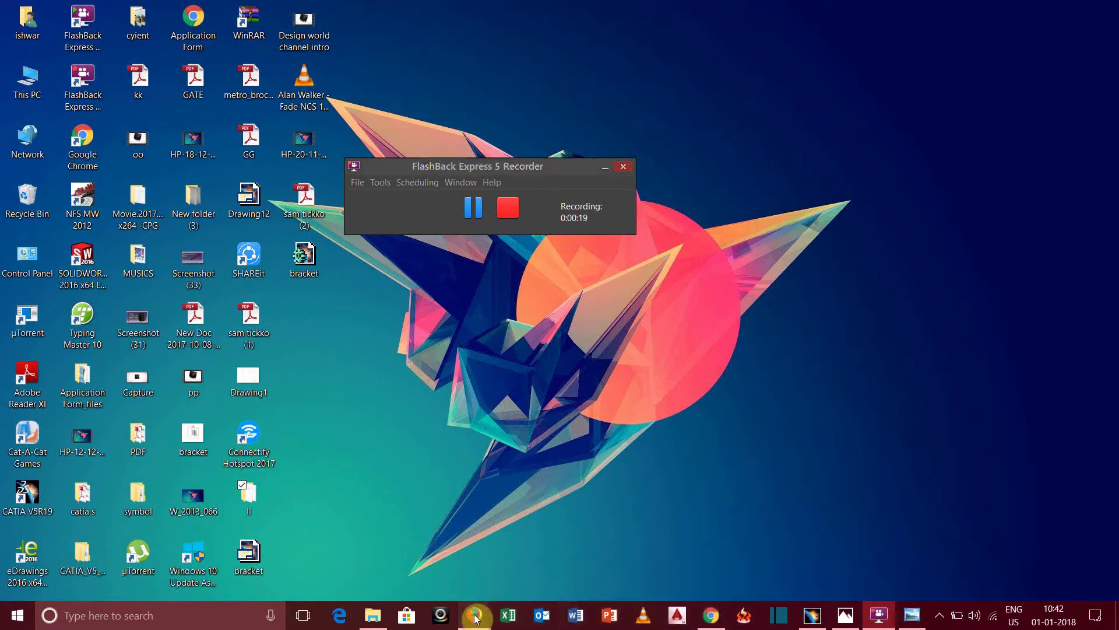
- Open the 'bracket' reference image from the desktop ll folder in Windows Photo Viewer
{"action": "left_click", "coordinate": [403, 539]}
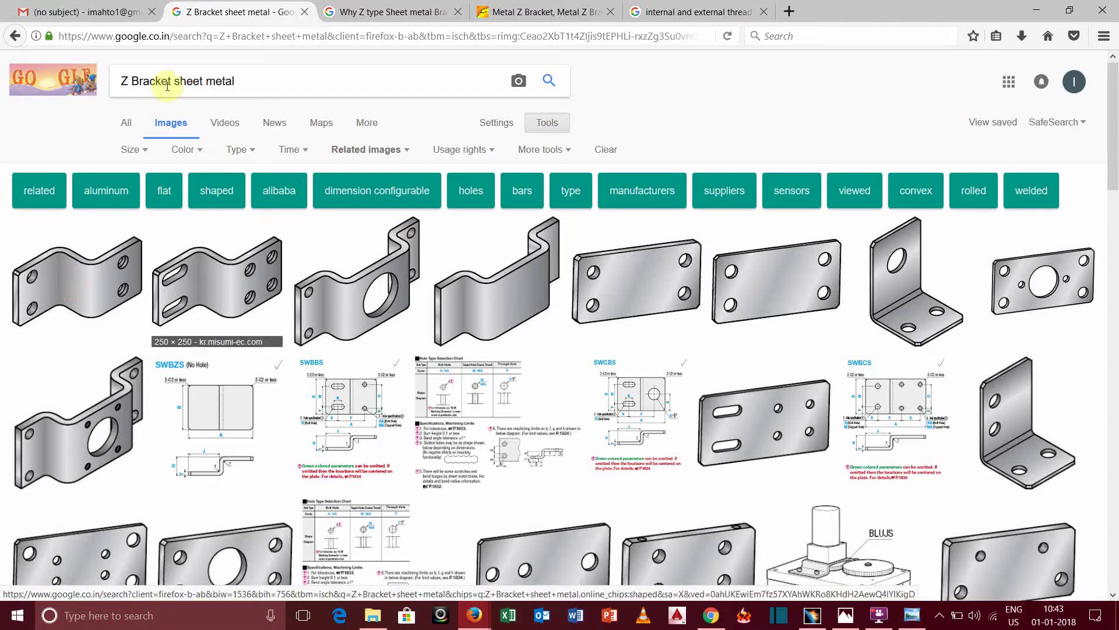
{"action": "left_click", "coordinate": [444, 187]}
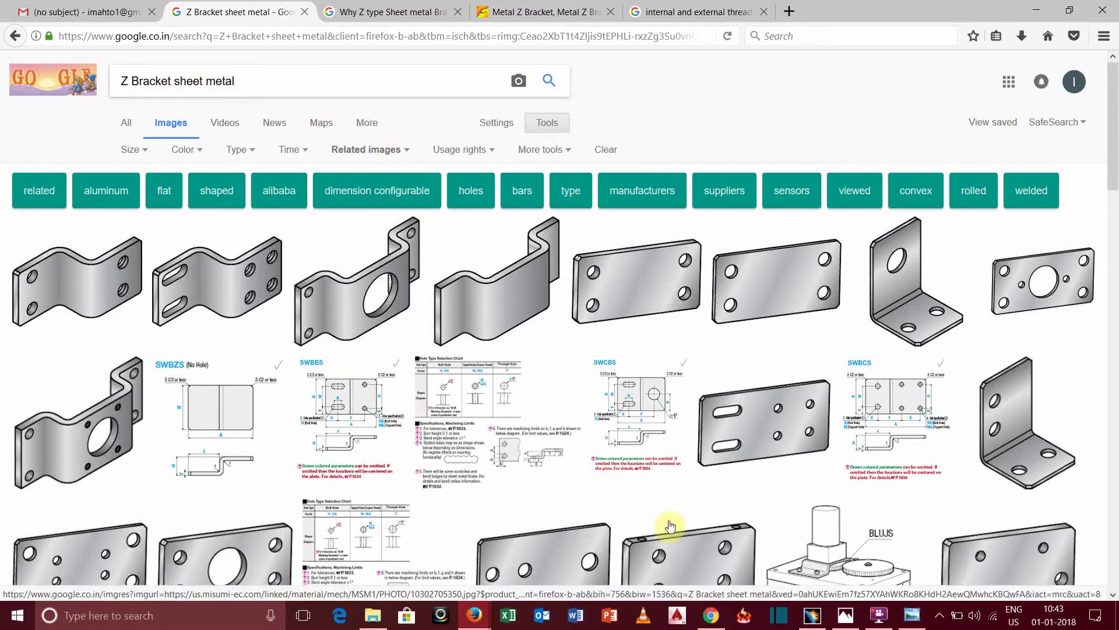
{"action": "left_click", "coordinate": [1034, 10]}
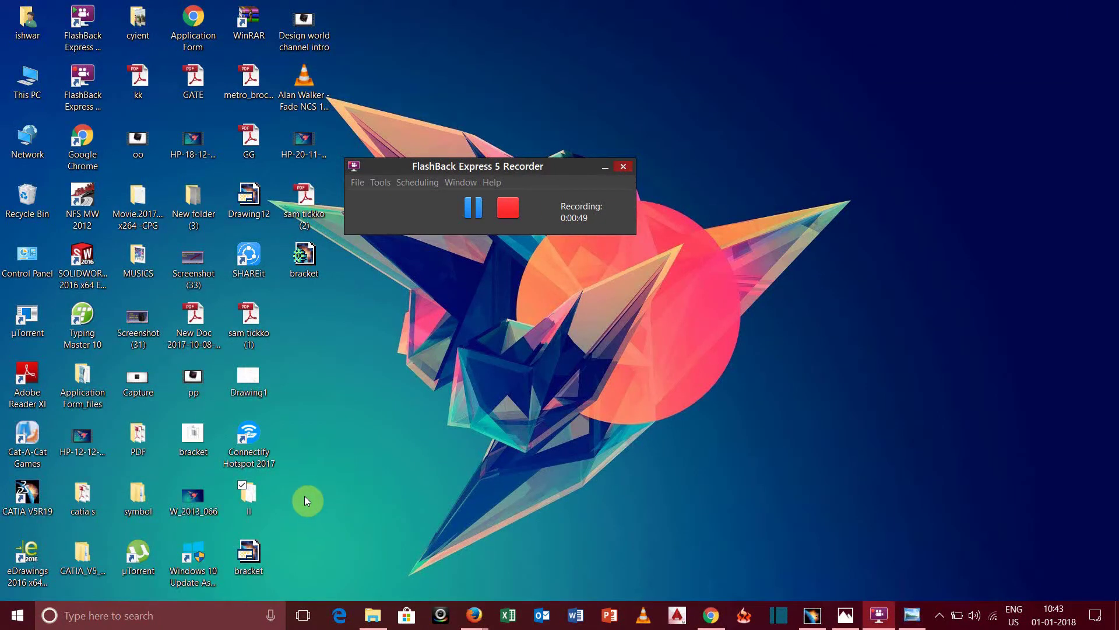
{"action": "double_click", "coordinate": [252, 497]}
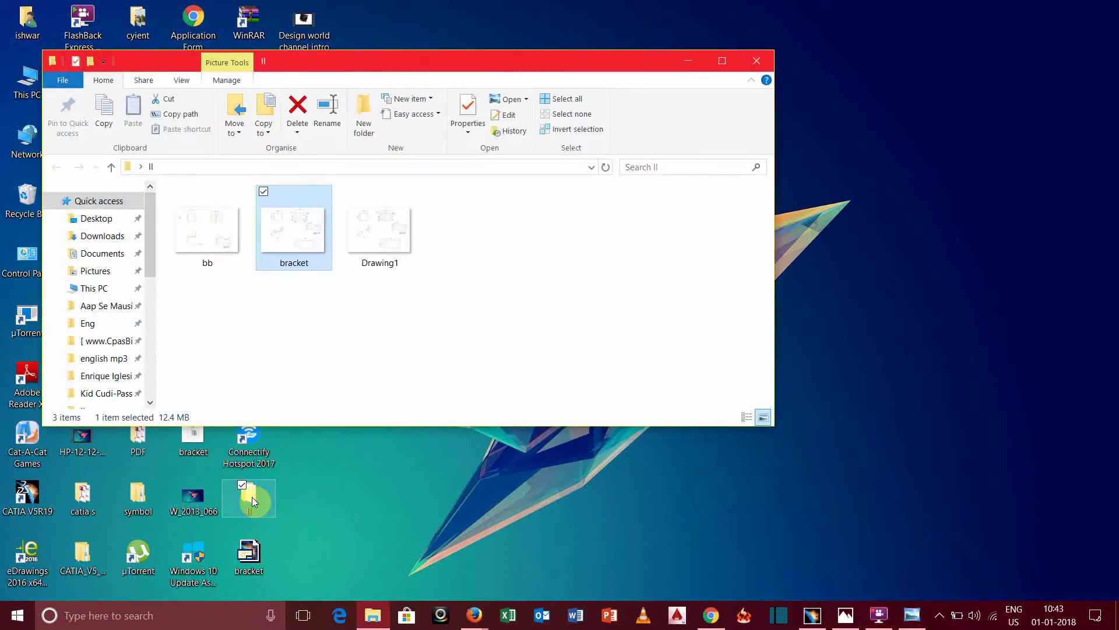
{"action": "left_click", "coordinate": [295, 229]}
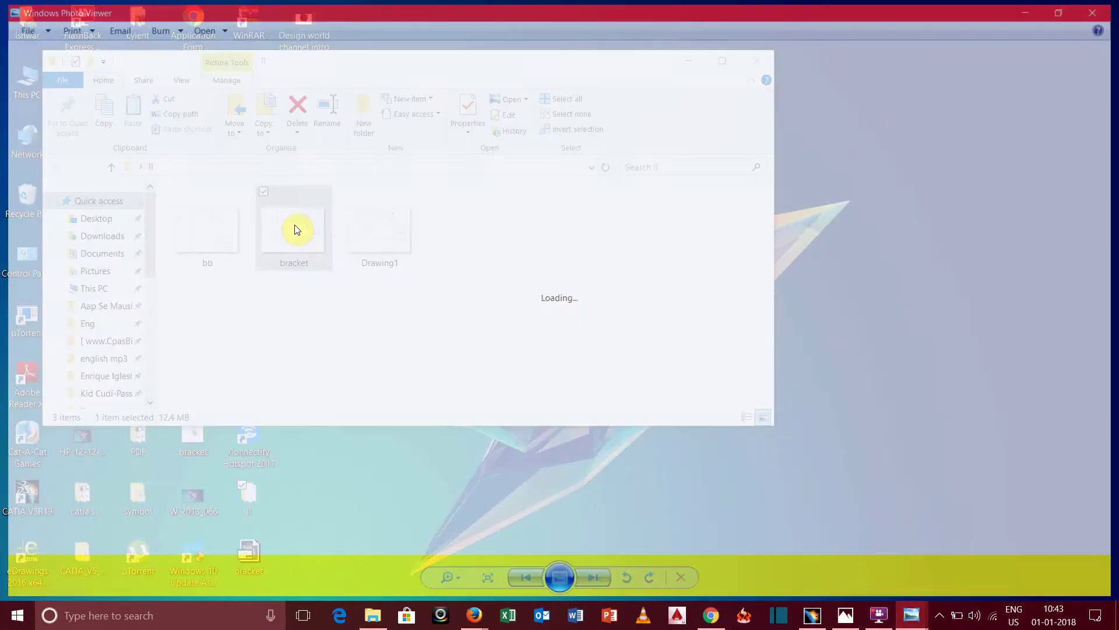
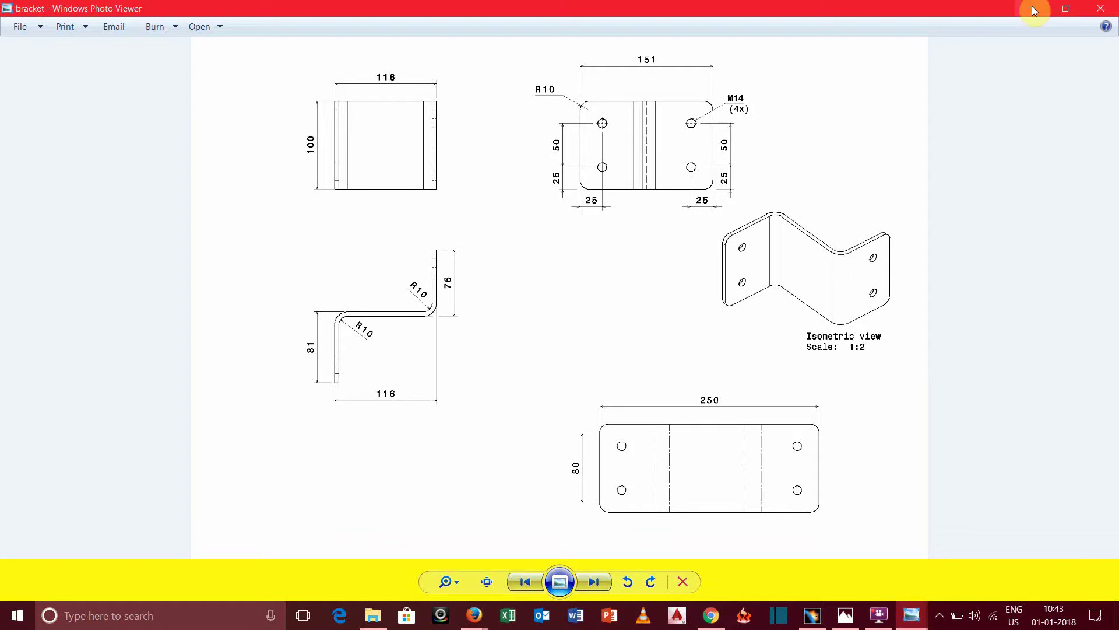
- Minimize the bracket drawing and File Explorer, then restore CATIA V5 showing Part3
{"action": "left_click", "coordinate": [1032, 7]}
{"action": "left_click", "coordinate": [683, 65]}
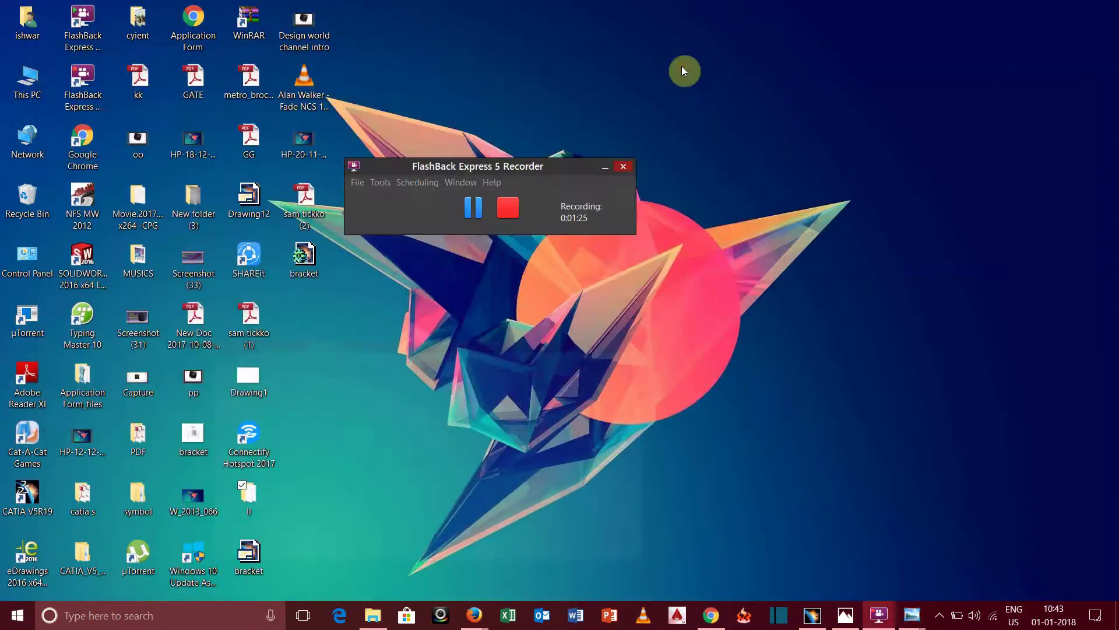
{"action": "left_click", "coordinate": [812, 614]}
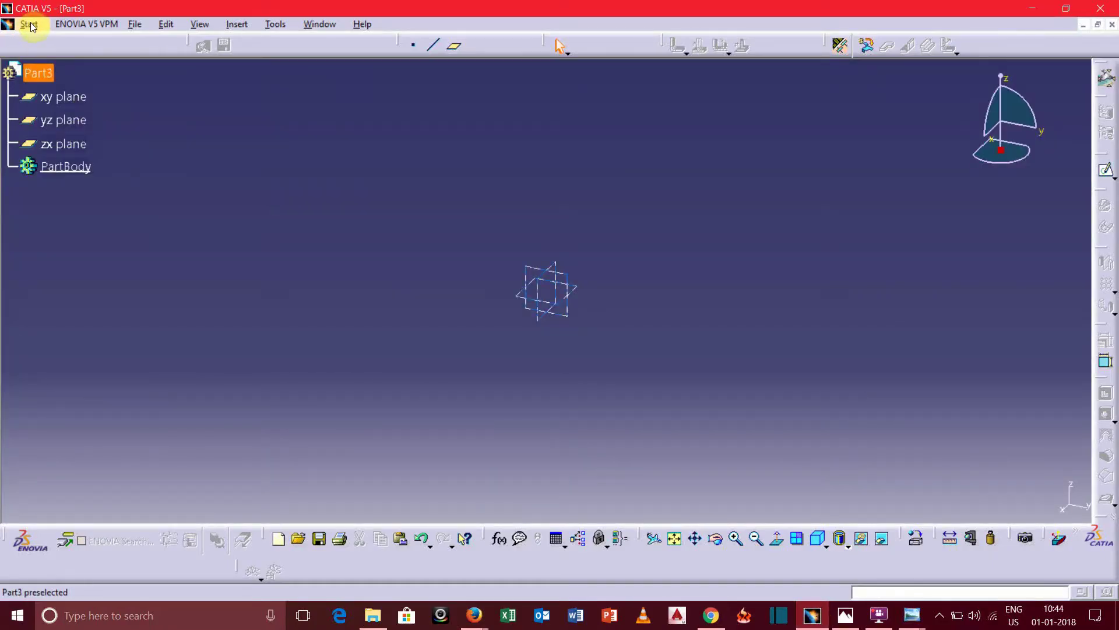
- Create Part4 in the Generative Sheetmetal Design workbench and pick the yz plane
{"action": "left_click", "coordinate": [29, 24]}
{"action": "mouse_move", "coordinate": [71, 59]}
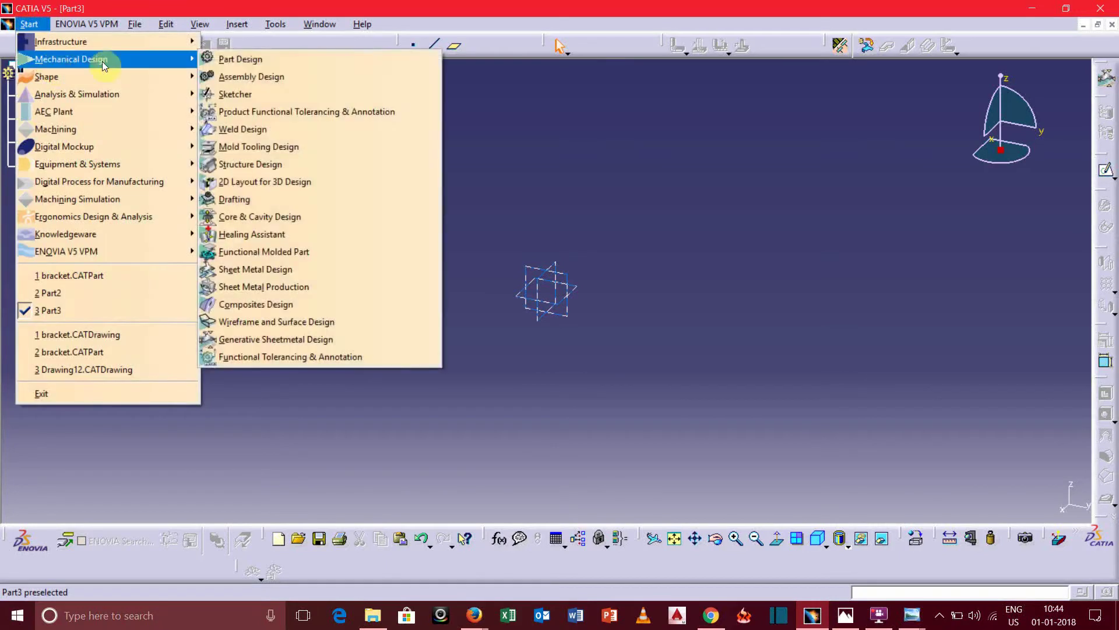
{"action": "left_click", "coordinate": [289, 344]}
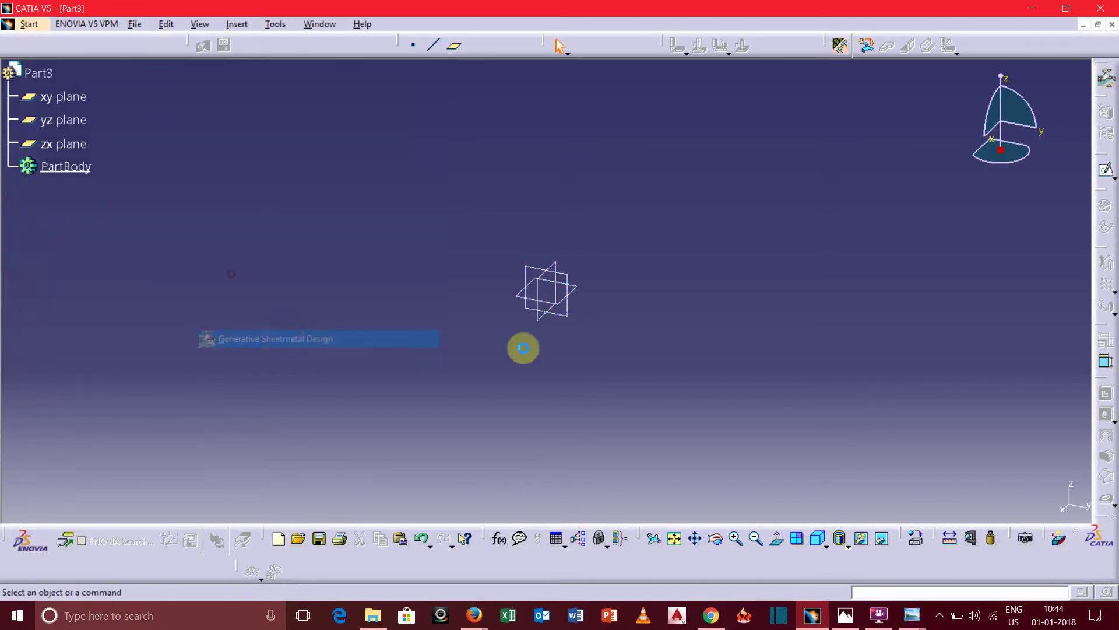
{"action": "left_click", "coordinate": [999, 502]}
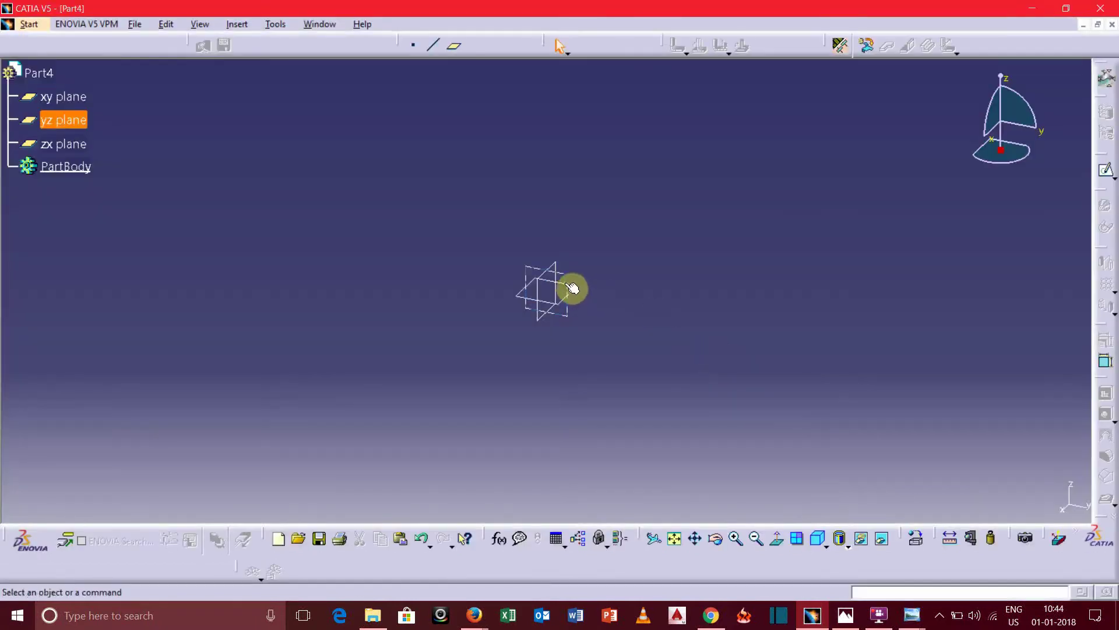
{"action": "left_click", "coordinate": [569, 282]}
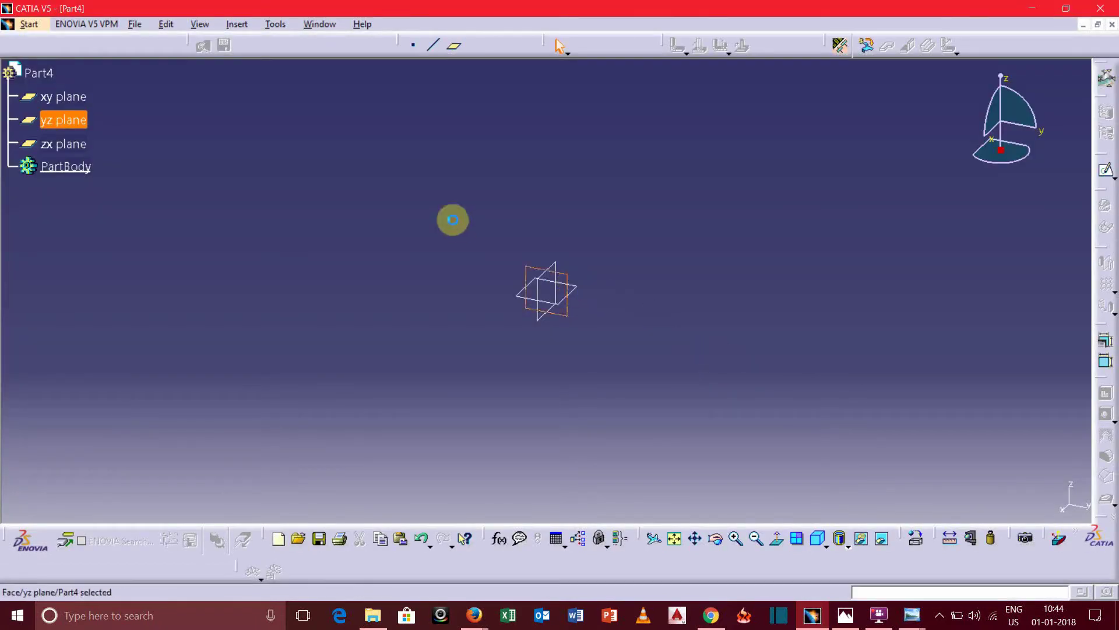
- Draw a centered rectangle at the origin in a new yz-plane sketch
{"action": "left_click", "coordinate": [1106, 172]}
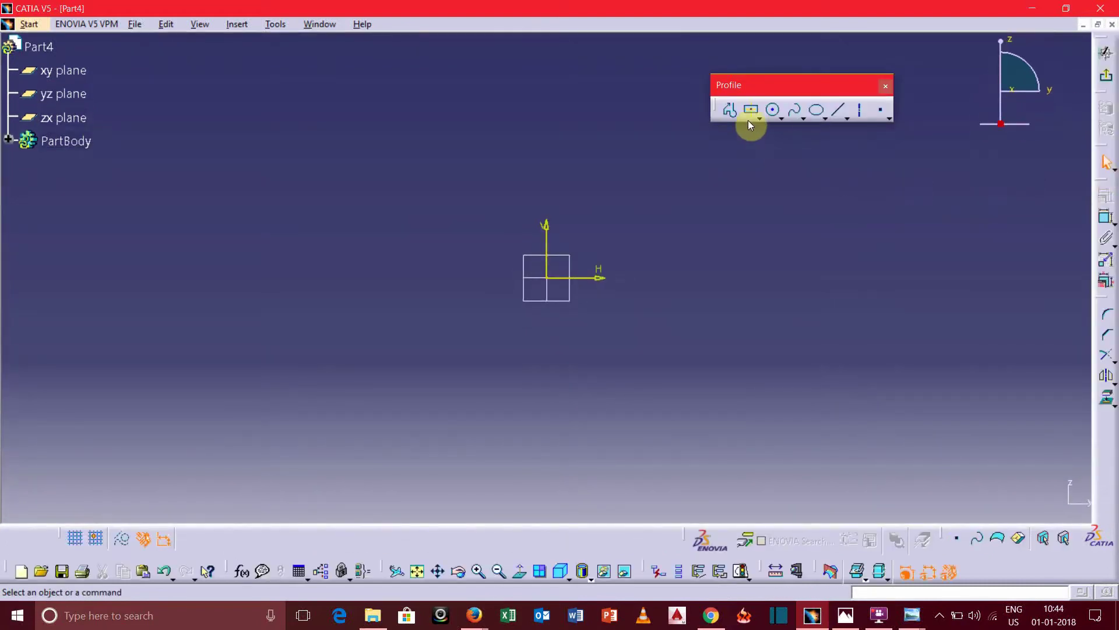
{"action": "key", "text": "Return"}
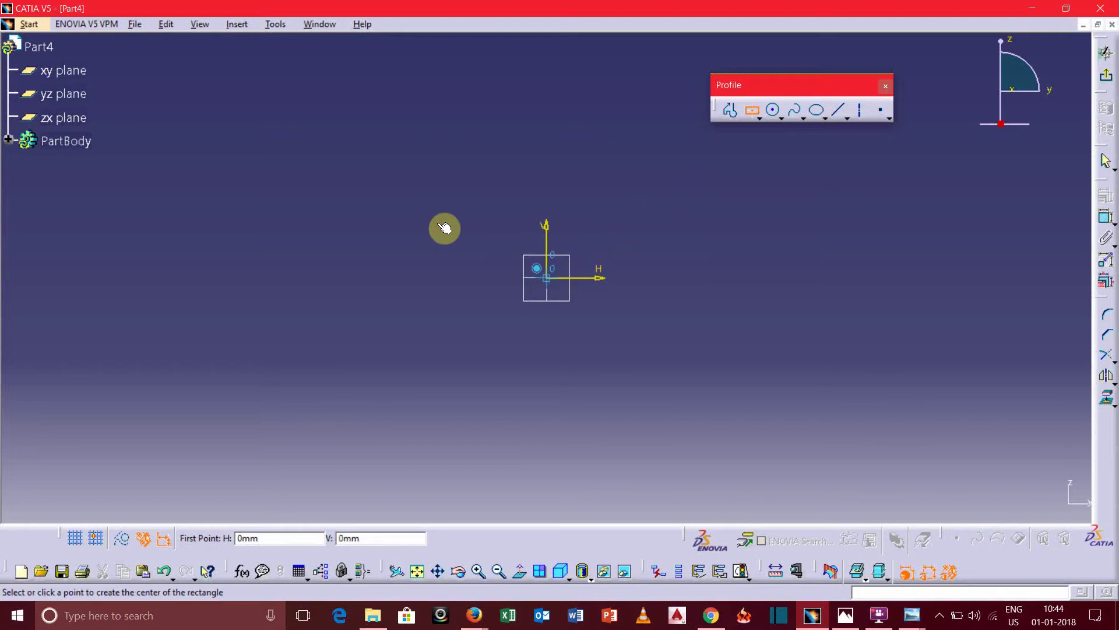
{"action": "key", "text": "Return"}
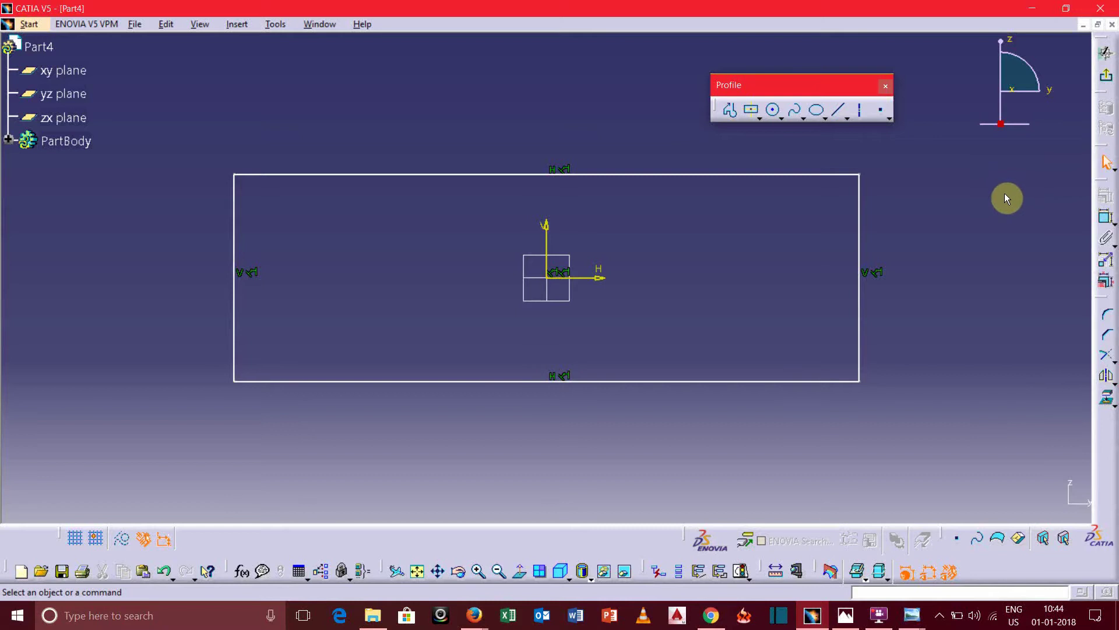
- Dimension the rectangle to 250 wide and 100 high
{"action": "left_click", "coordinate": [1107, 217]}
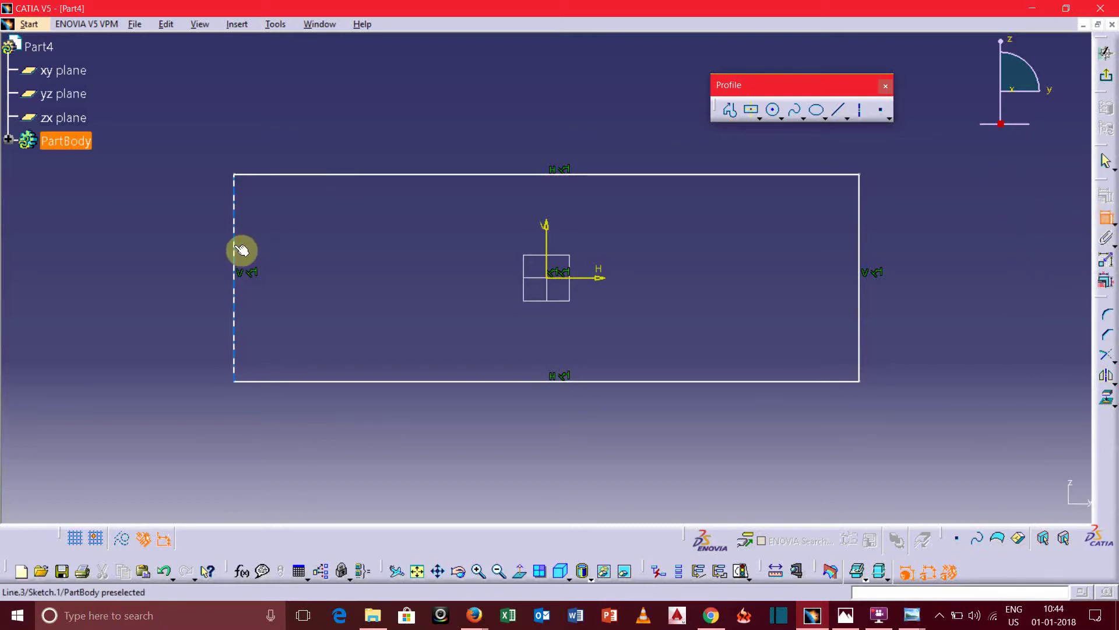
{"action": "left_click", "coordinate": [236, 250]}
{"action": "left_click", "coordinate": [158, 272]}
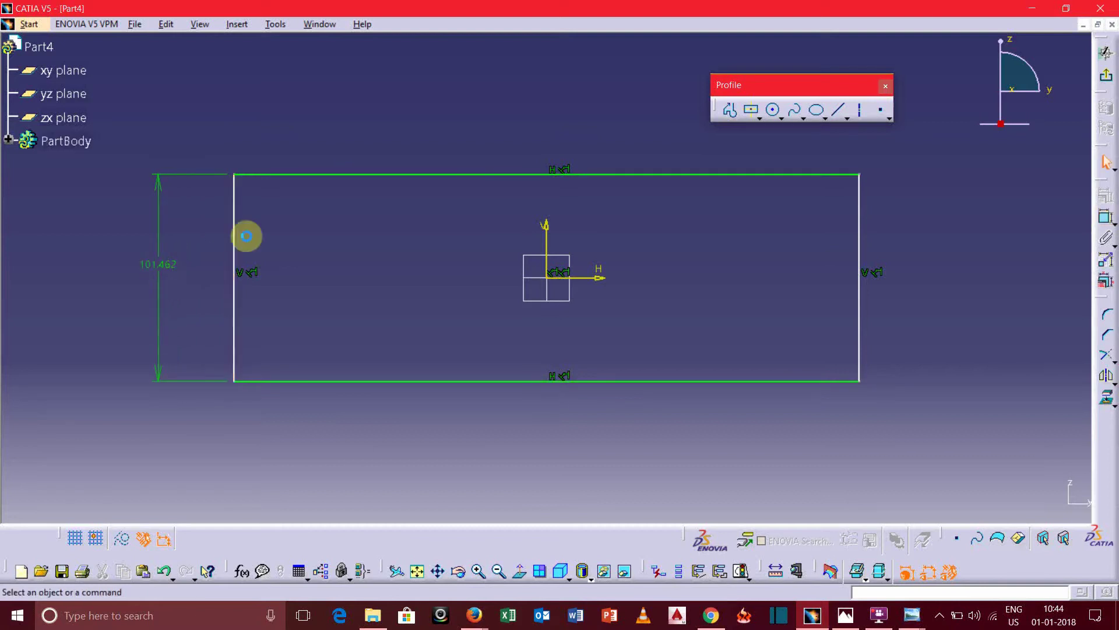
{"action": "left_click", "coordinate": [475, 174]}
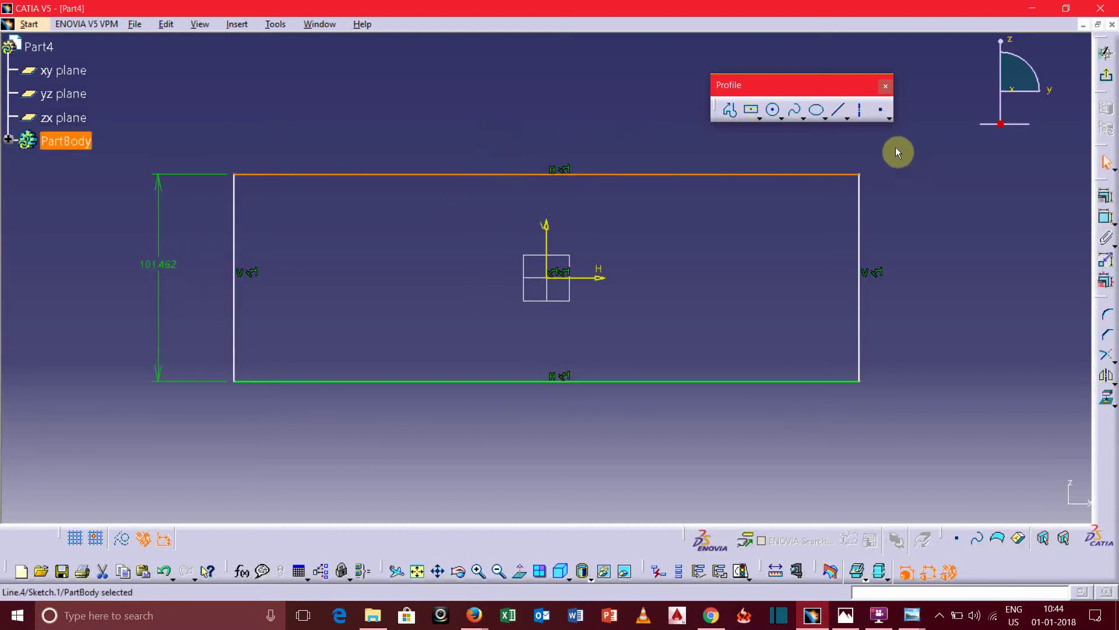
{"action": "left_click", "coordinate": [1104, 217]}
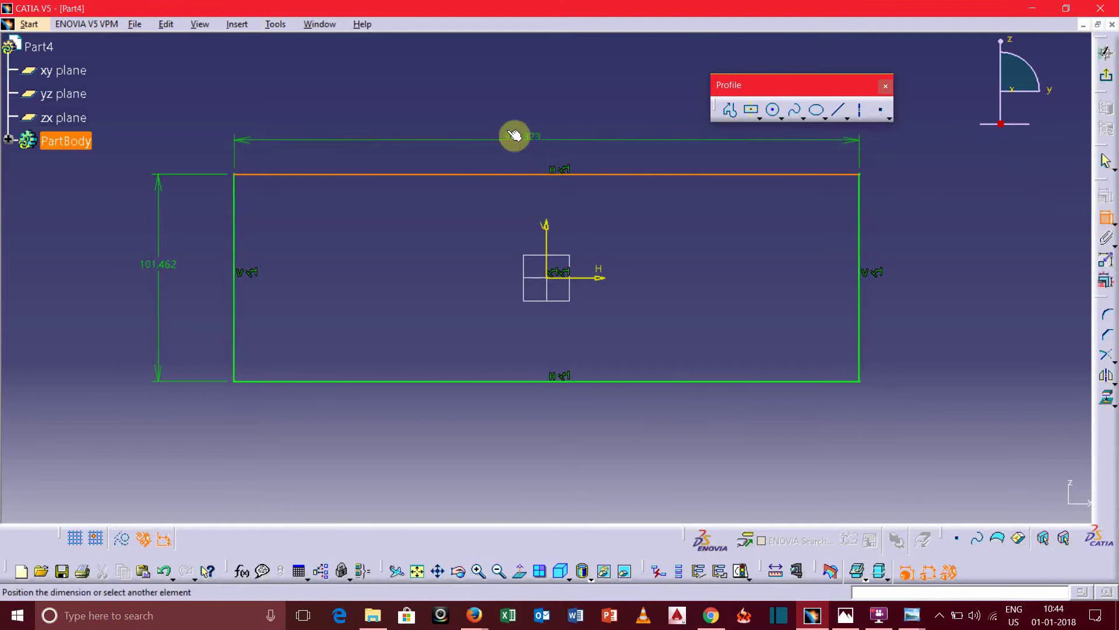
{"action": "left_click", "coordinate": [496, 118]}
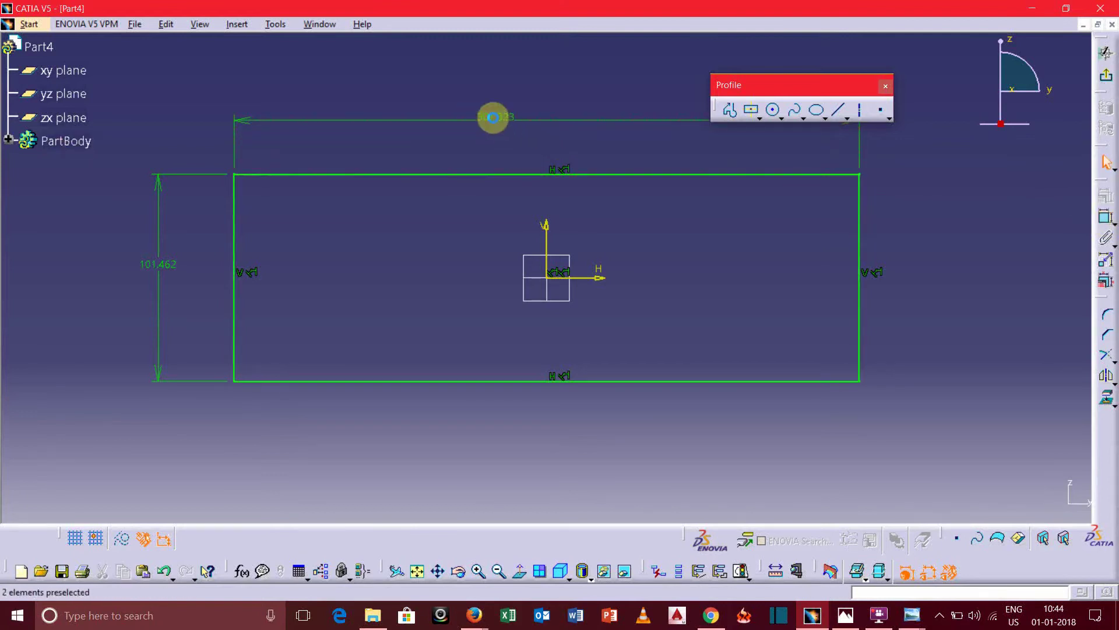
{"action": "double_click", "coordinate": [495, 119]}
{"action": "type", "text": "250"}
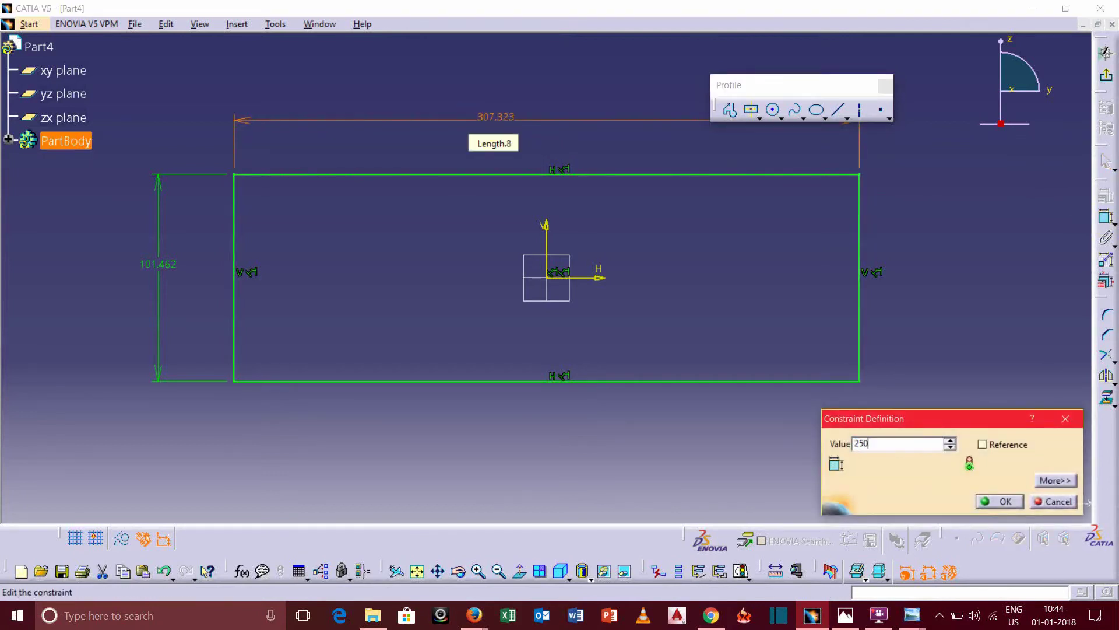
{"action": "key", "text": "Return"}
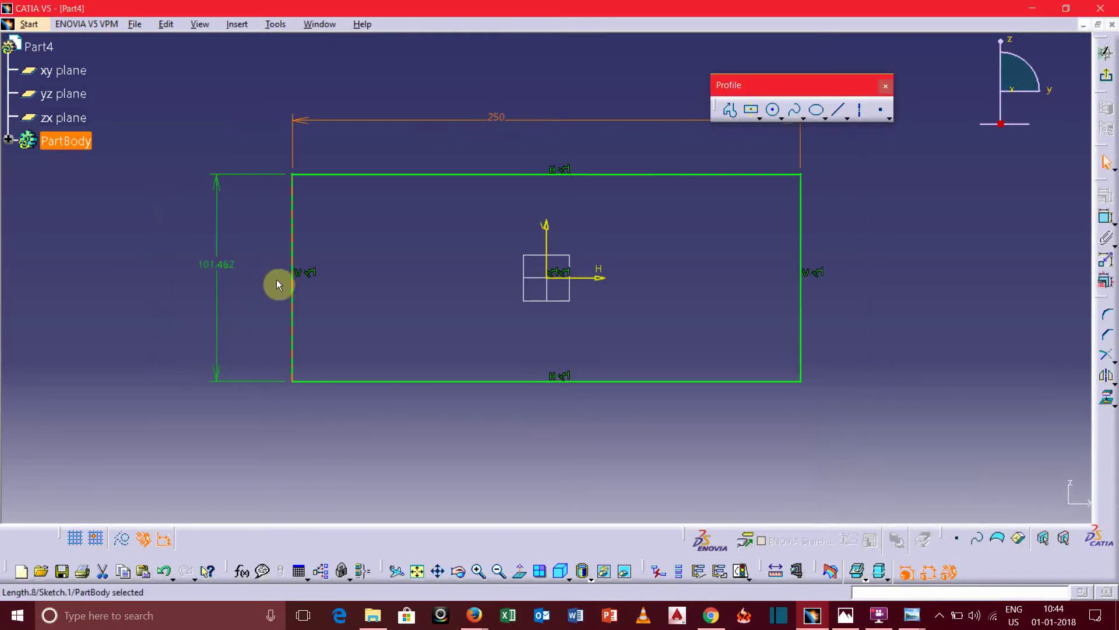
{"action": "double_click", "coordinate": [222, 269]}
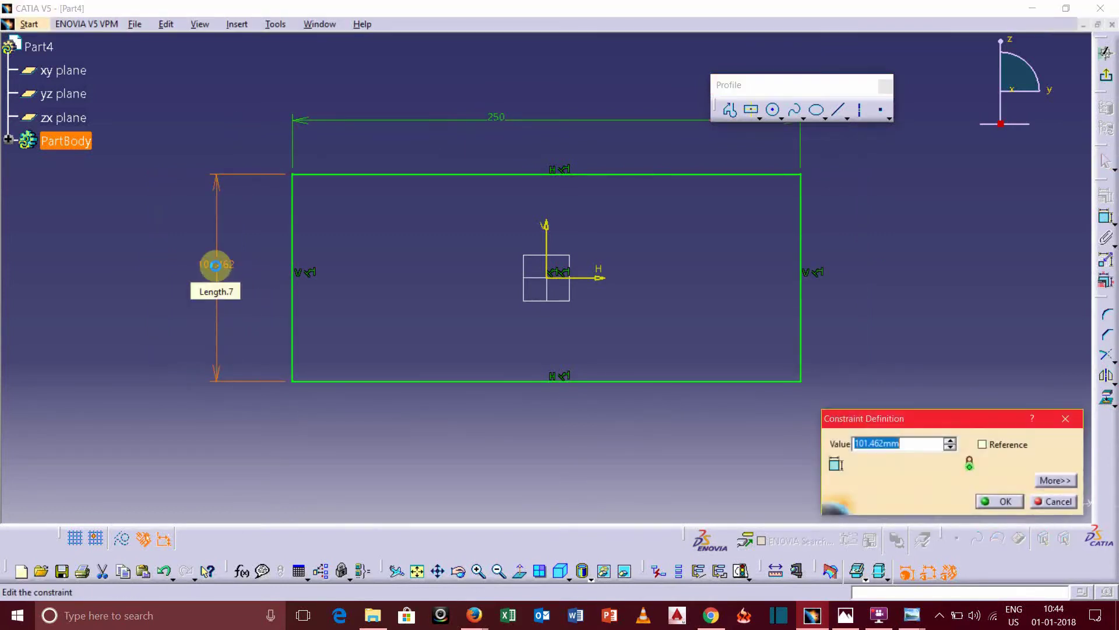
{"action": "type", "text": "100"}
{"action": "key", "text": "Return"}
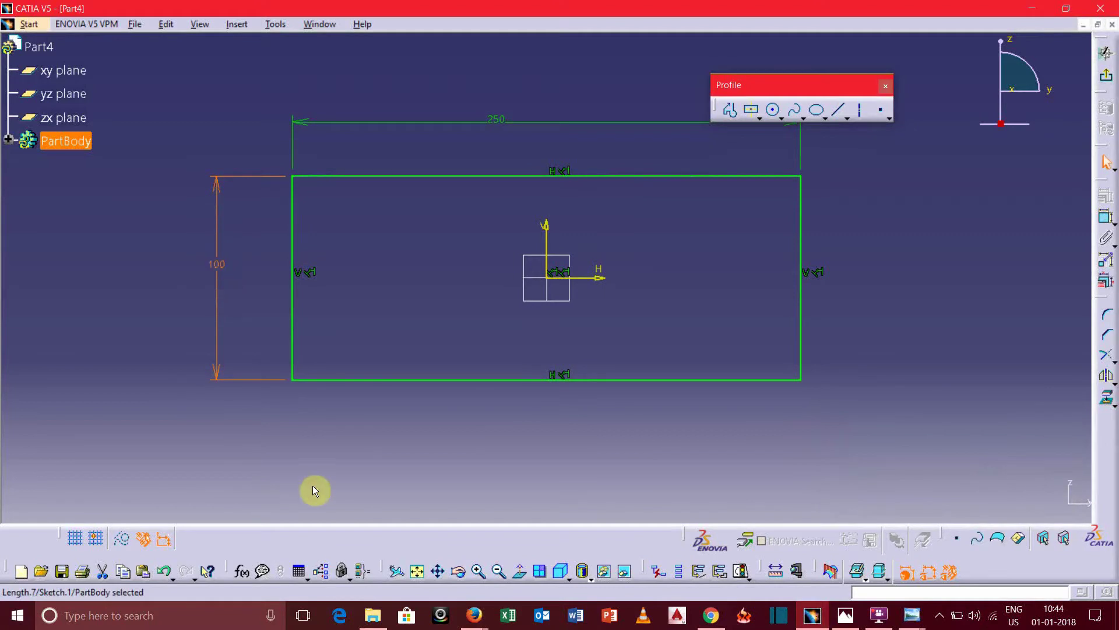
{"action": "left_click", "coordinate": [586, 324]}
{"action": "left_click_drag", "start_coordinate": [778, 83], "coordinate": [820, 60]}
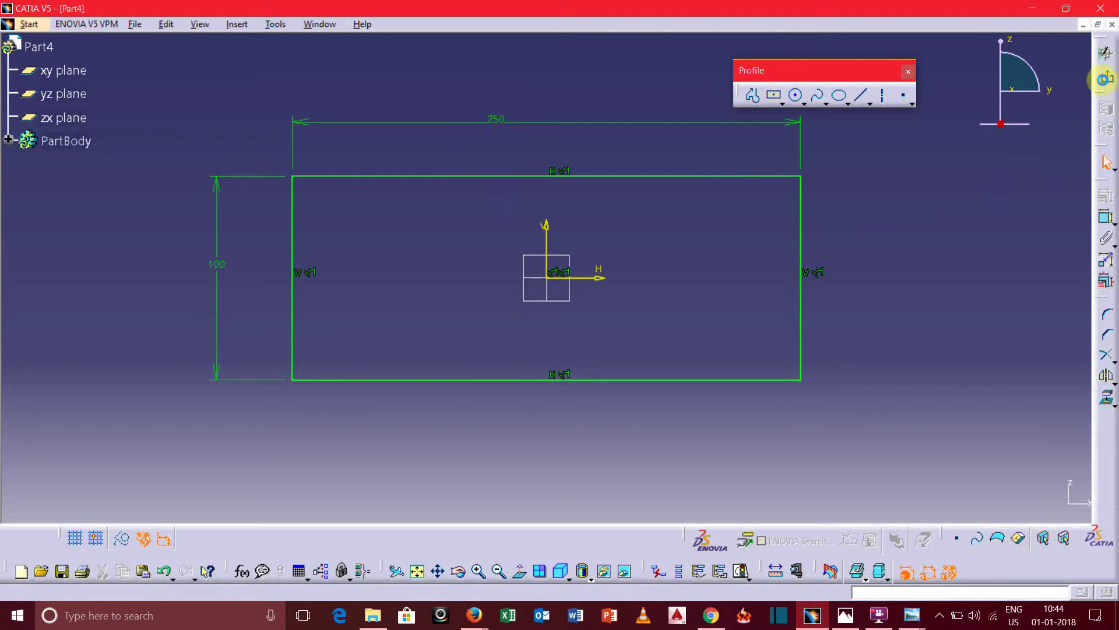
- Exit the sketch and accept sheet metal parameters of 5 mm thickness and 10 mm bend radius
{"action": "left_click", "coordinate": [1106, 78]}
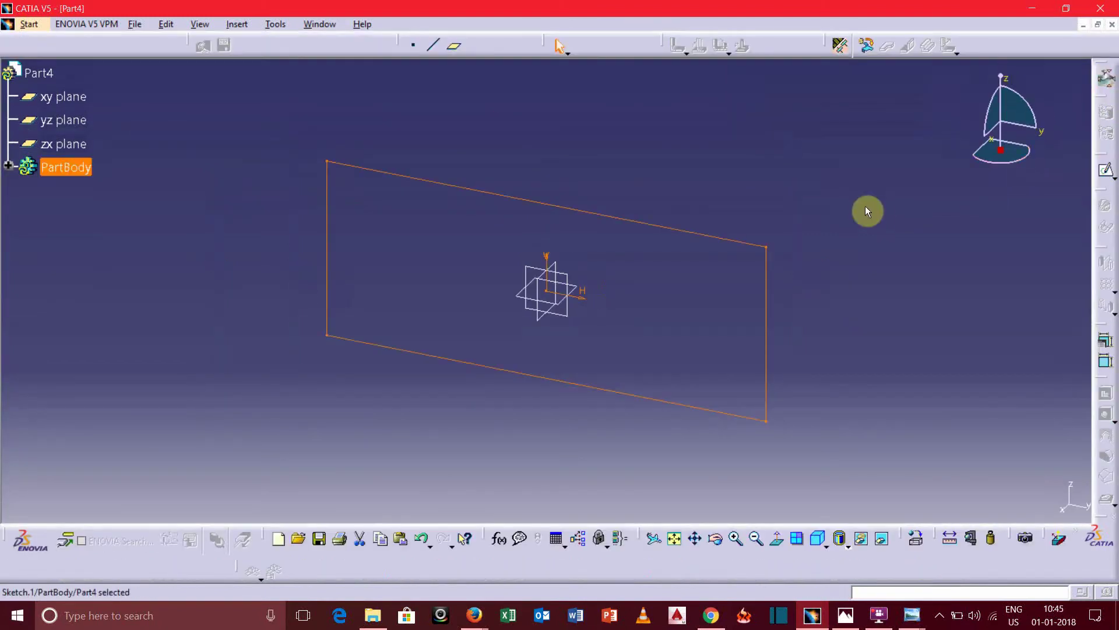
{"action": "left_click", "coordinate": [840, 47]}
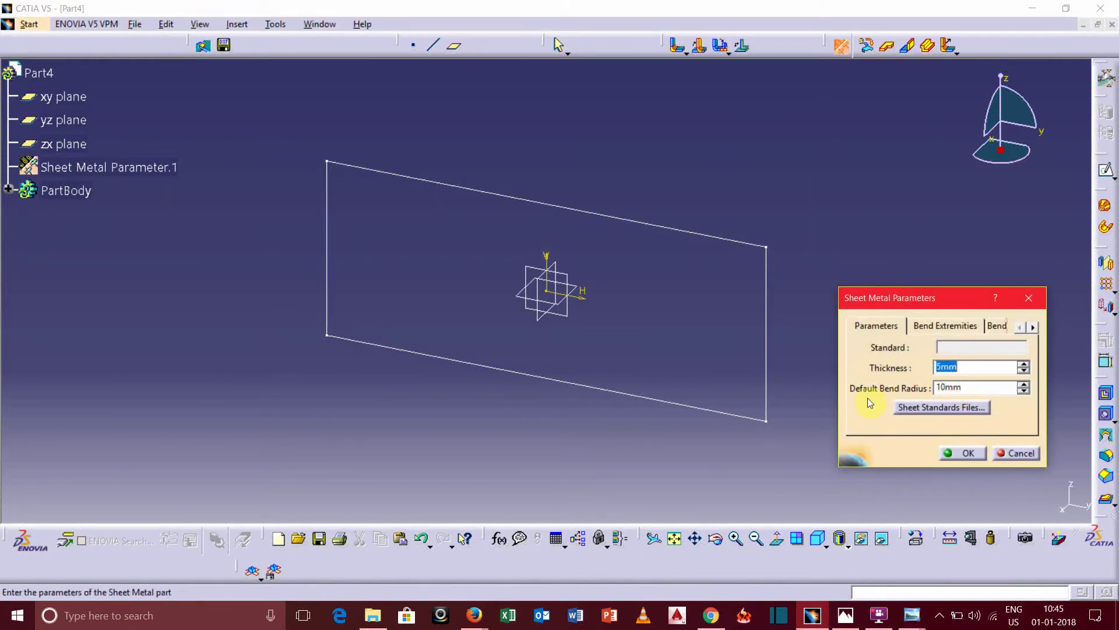
{"action": "left_click", "coordinate": [966, 453]}
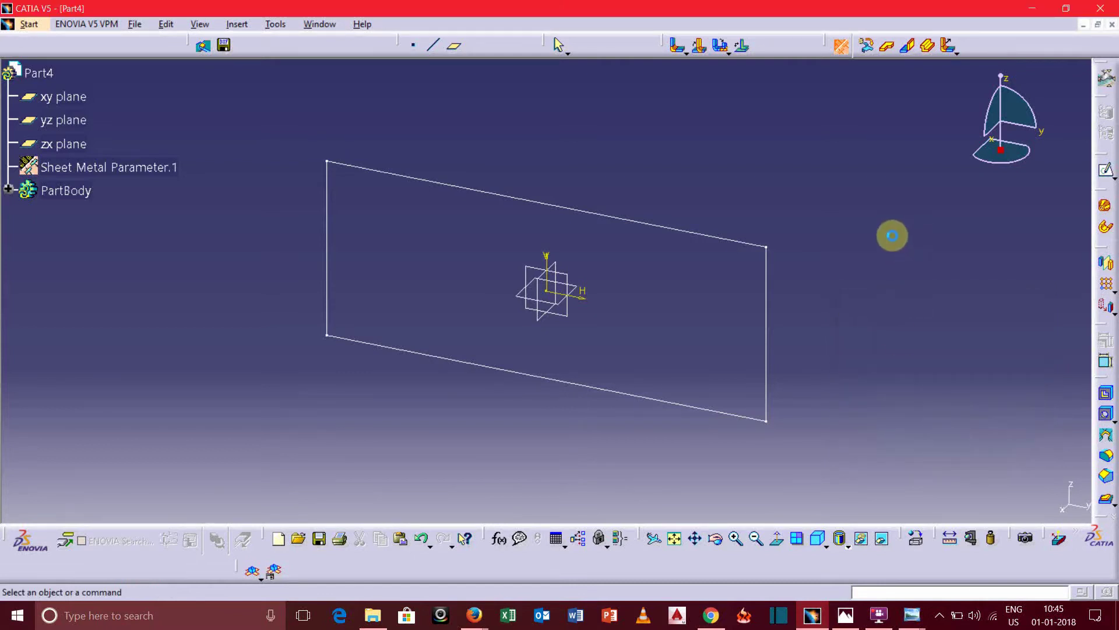
- Create the 250 by 100 Wall.1 from Sketch.1 with mid-plane thickness
{"action": "left_click", "coordinate": [890, 52]}
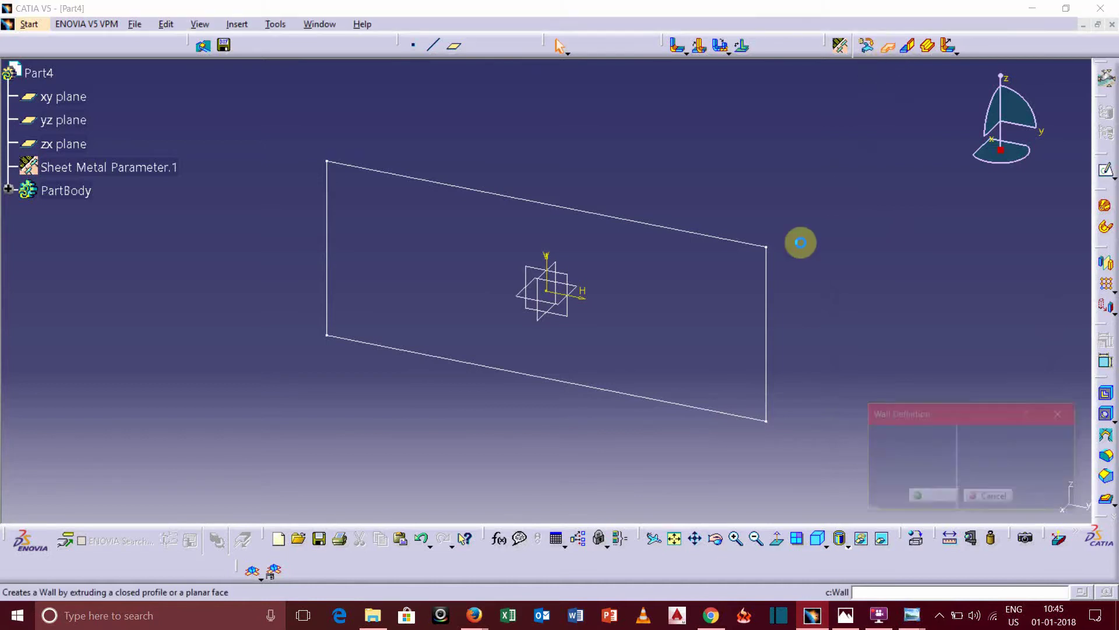
{"action": "left_click", "coordinate": [767, 273]}
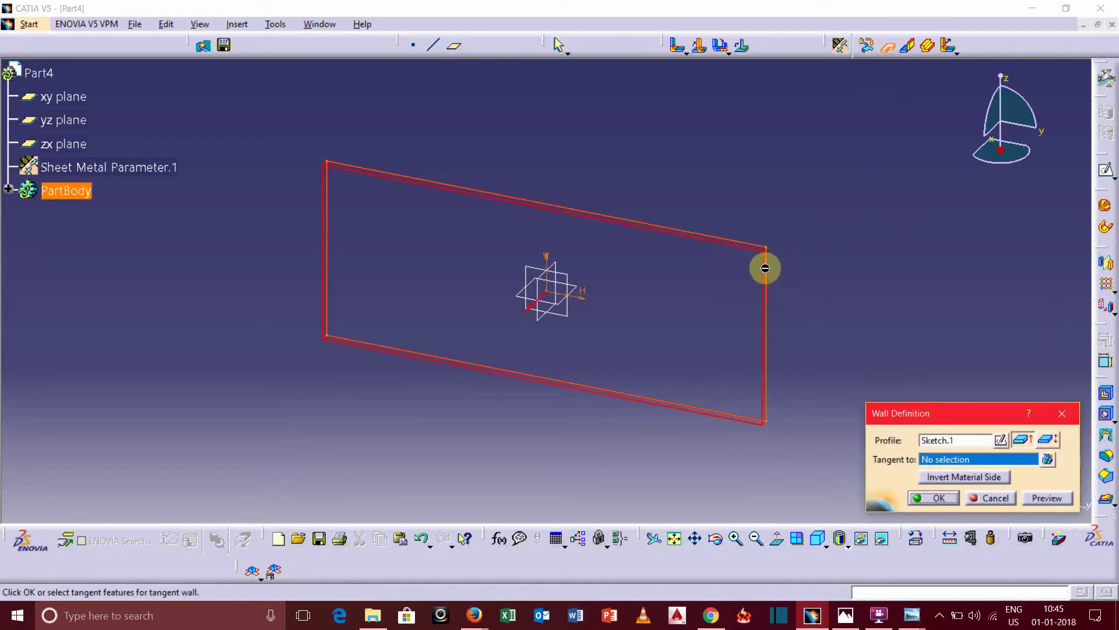
{"action": "left_click", "coordinate": [1054, 440]}
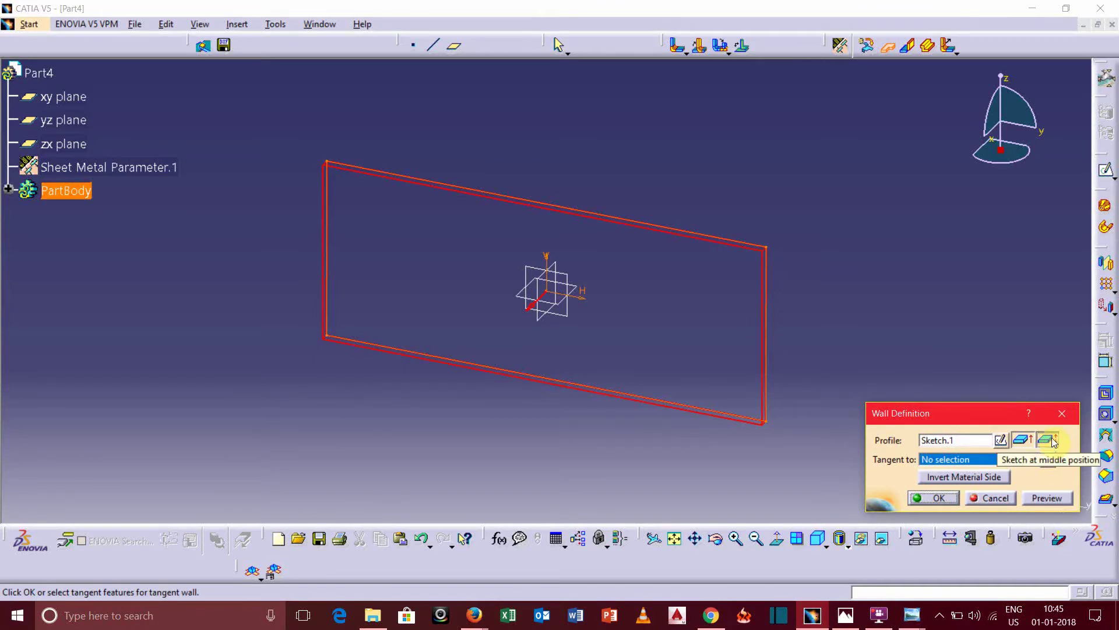
{"action": "left_click", "coordinate": [939, 498]}
{"action": "left_click", "coordinate": [255, 343]}
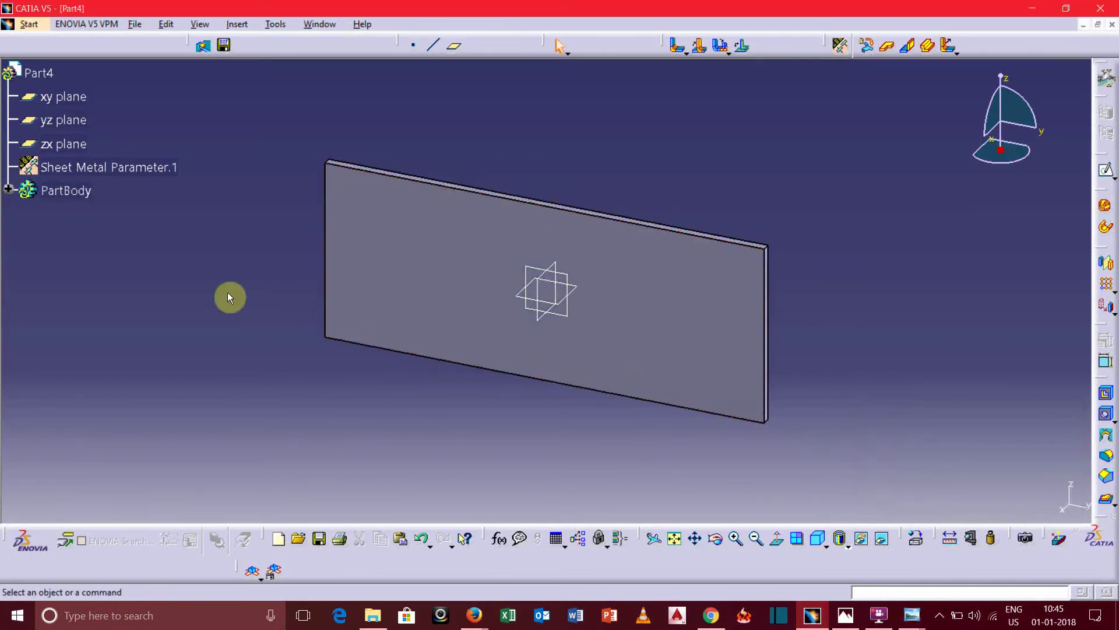
{"action": "middle_click_drag", "start_coordinate": [263, 319], "coordinate": [376, 368]}
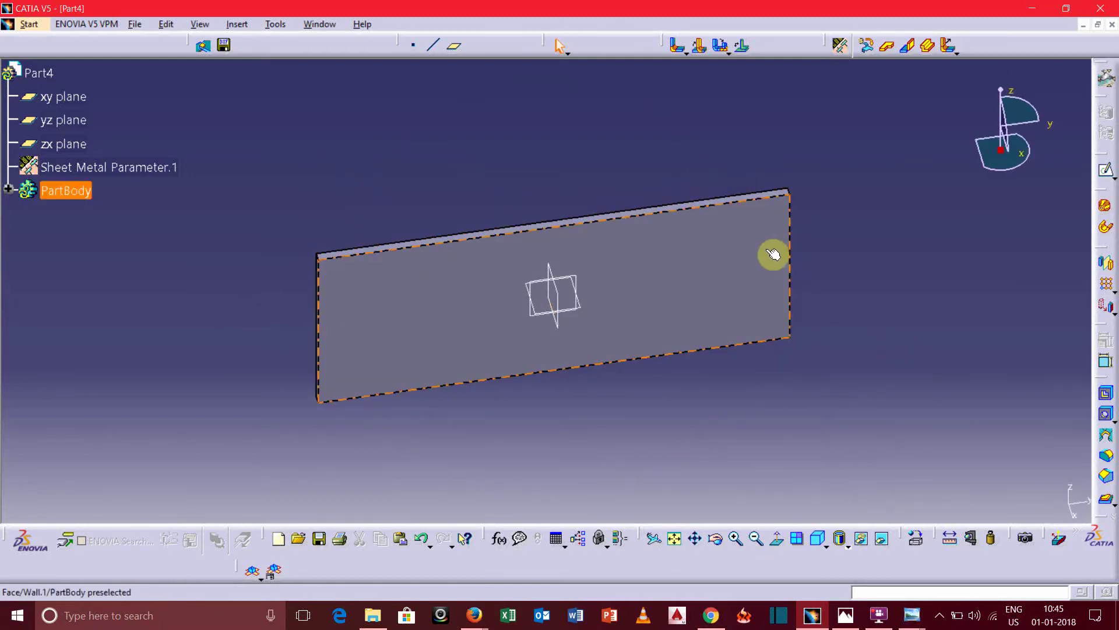
{"action": "mouse_move", "coordinate": [747, 140]}
{"action": "middle_mouse_down"}
{"action": "mouse_move", "coordinate": [711, 160]}
{"action": "mouse_move", "coordinate": [733, 181]}
{"action": "middle_mouse_up"}
{"action": "mouse_move", "coordinate": [892, 317]}
{"action": "middle_mouse_down"}
{"action": "mouse_move", "coordinate": [895, 272]}
{"action": "mouse_move", "coordinate": [950, 239]}
{"action": "middle_mouse_up"}
{"action": "middle_click_drag", "start_coordinate": [407, 180], "coordinate": [412, 183]}
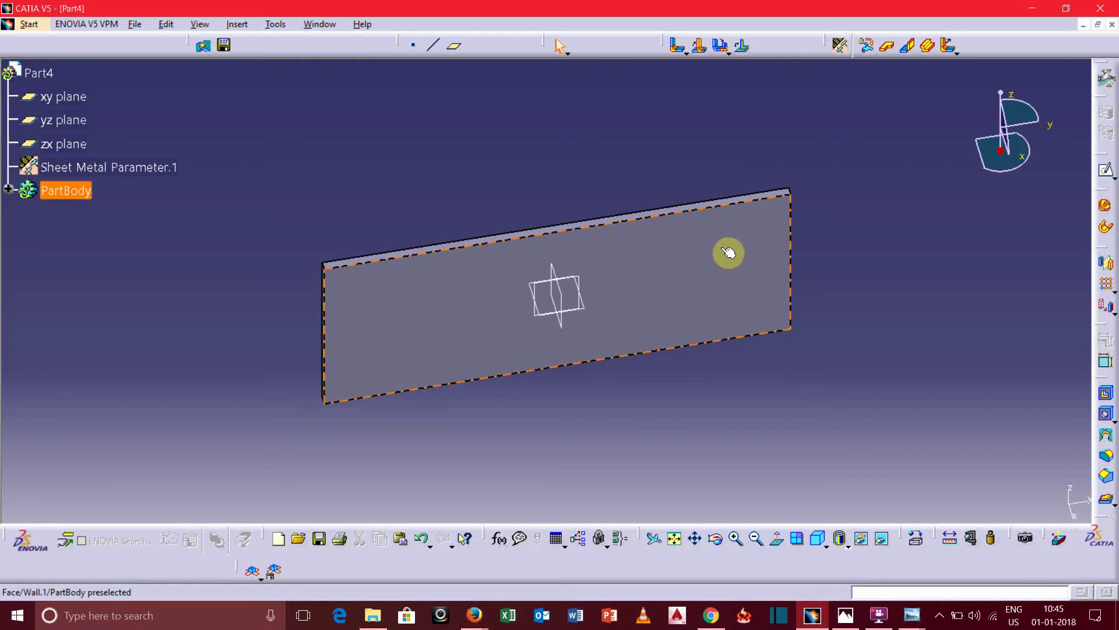
- Sketch a vertical line across the wall's face
{"action": "left_click", "coordinate": [715, 264]}
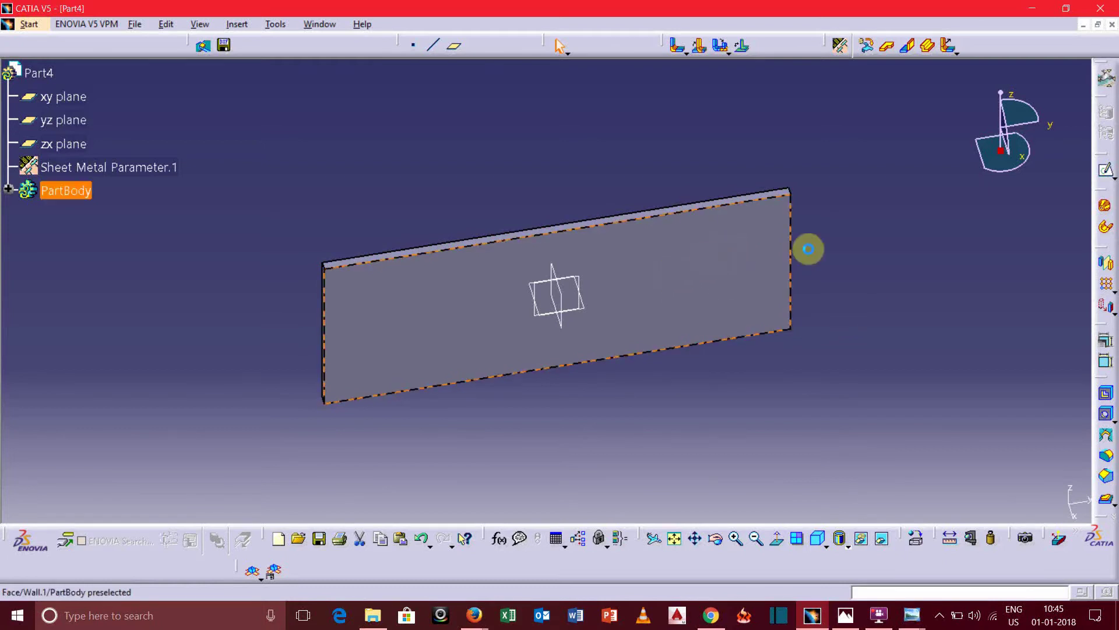
{"action": "left_click", "coordinate": [1107, 175]}
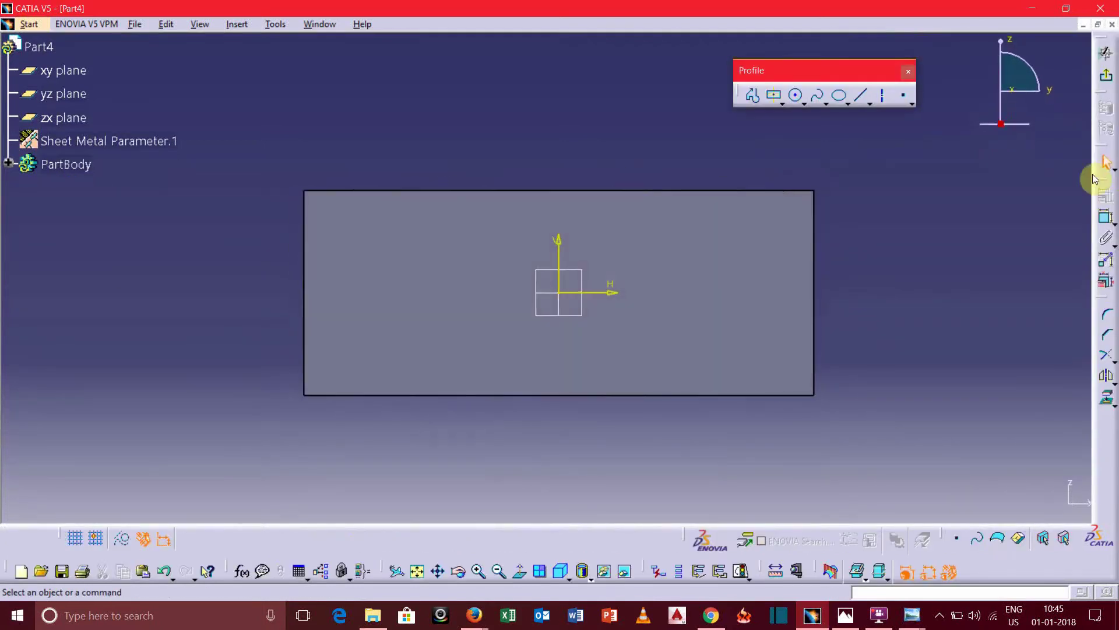
{"action": "left_click", "coordinate": [864, 98]}
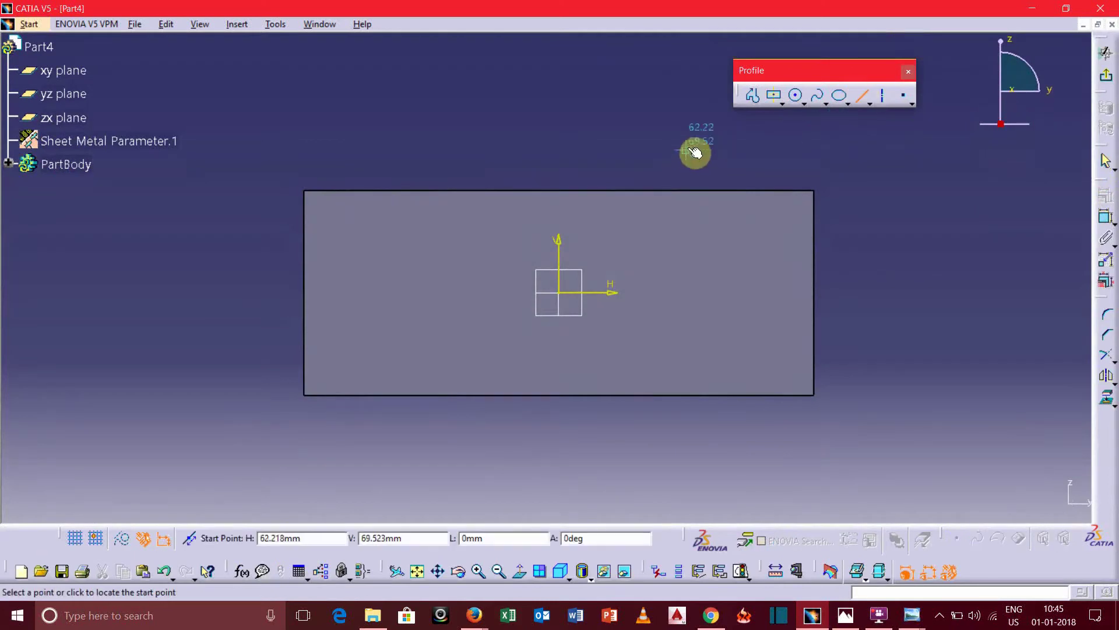
{"action": "left_click", "coordinate": [688, 149]}
{"action": "left_click", "coordinate": [691, 444]}
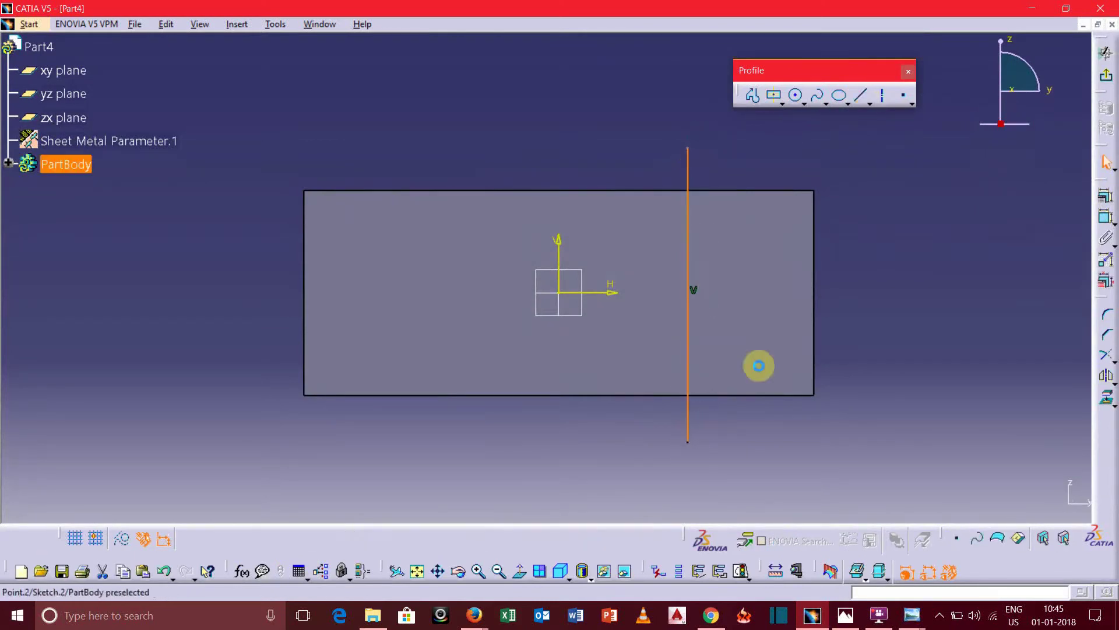
- Constrain the line 50 mm from the vertical axis and exit the sketch
{"action": "left_click", "coordinate": [1104, 220]}
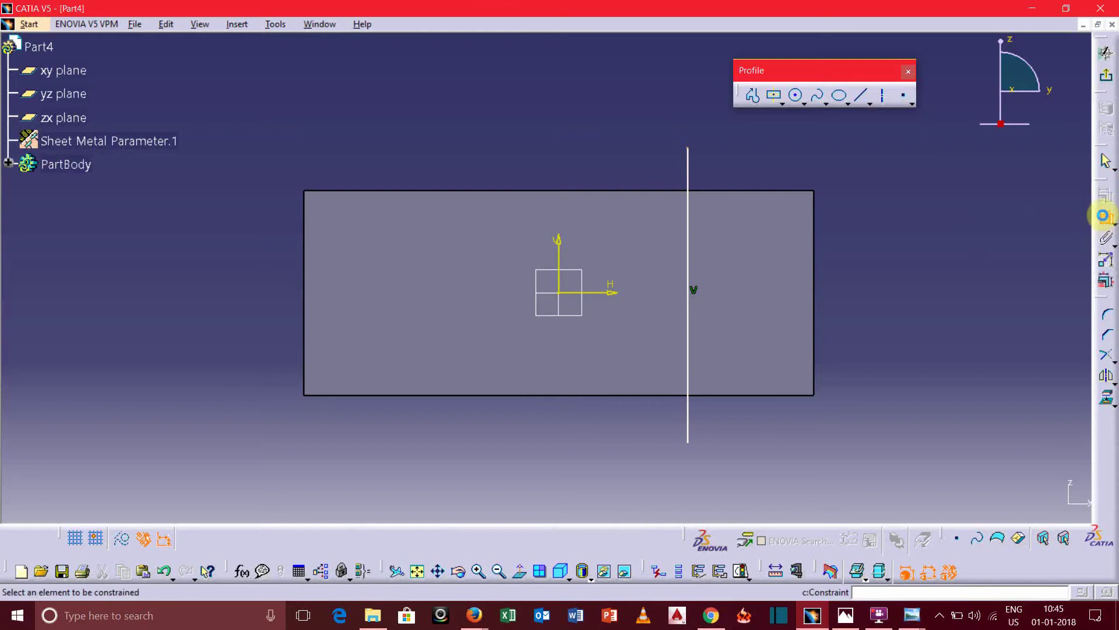
{"action": "left_click", "coordinate": [558, 256]}
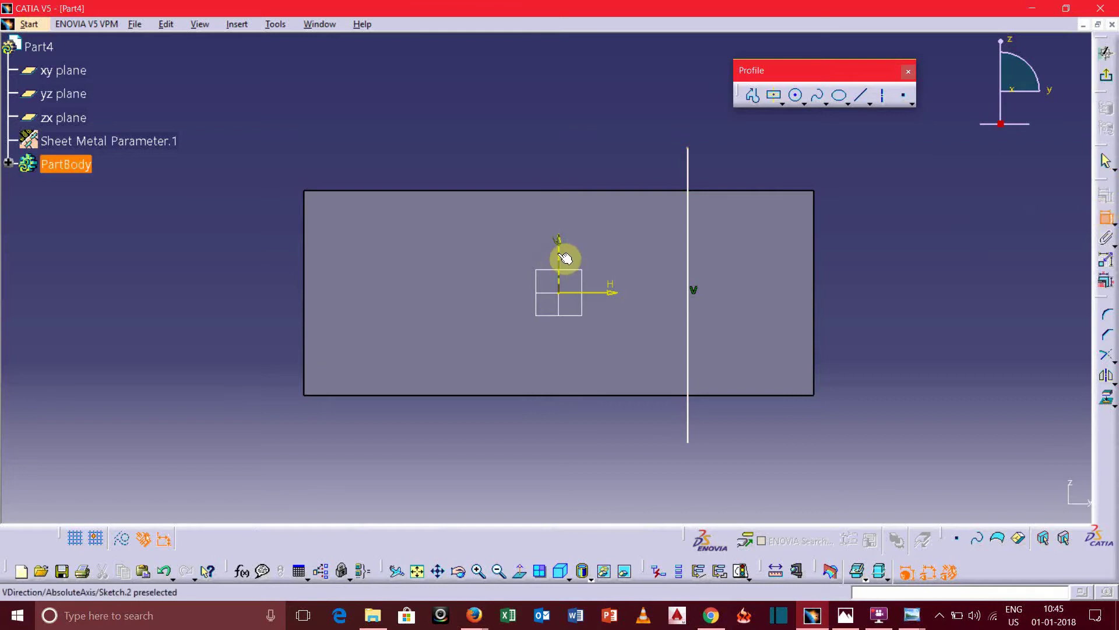
{"action": "left_click", "coordinate": [687, 180]}
{"action": "double_click", "coordinate": [494, 130]}
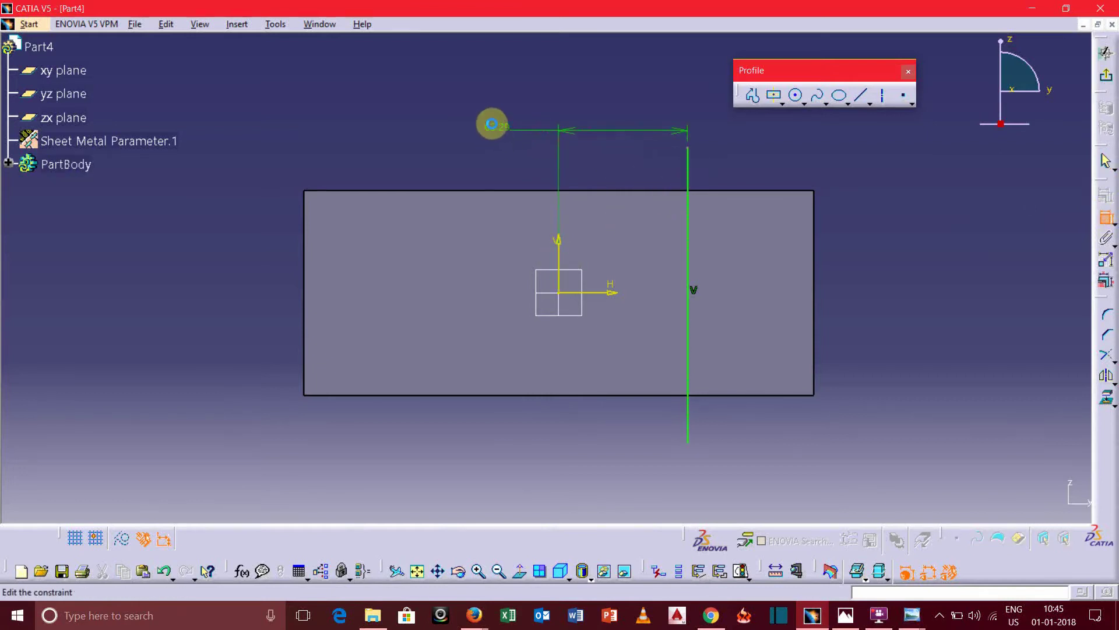
{"action": "type", "text": "50"}
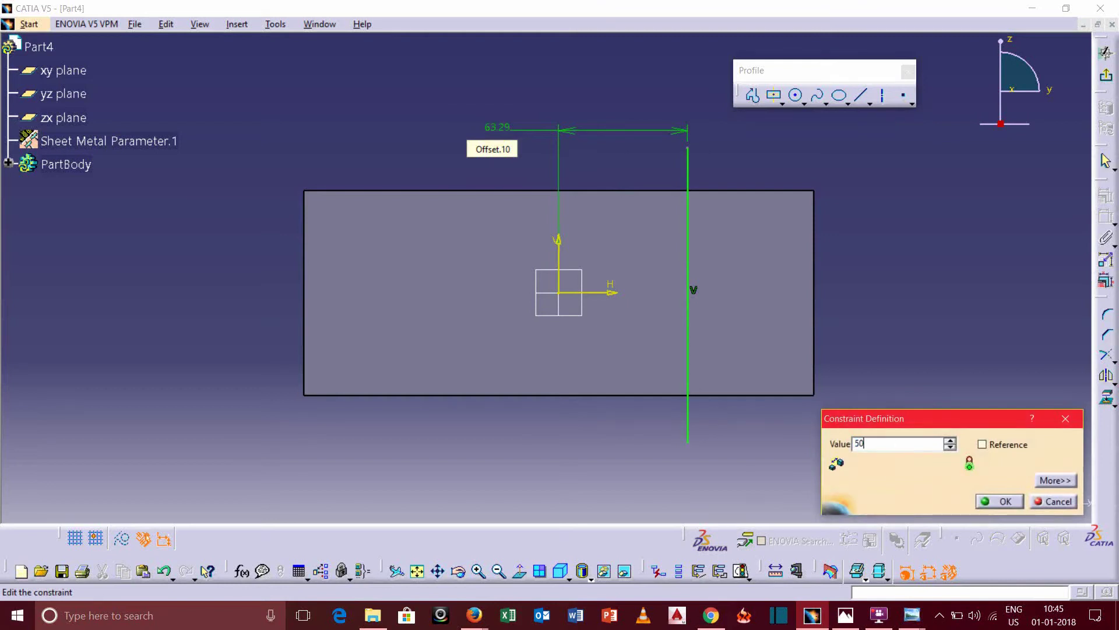
{"action": "key", "text": "Return"}
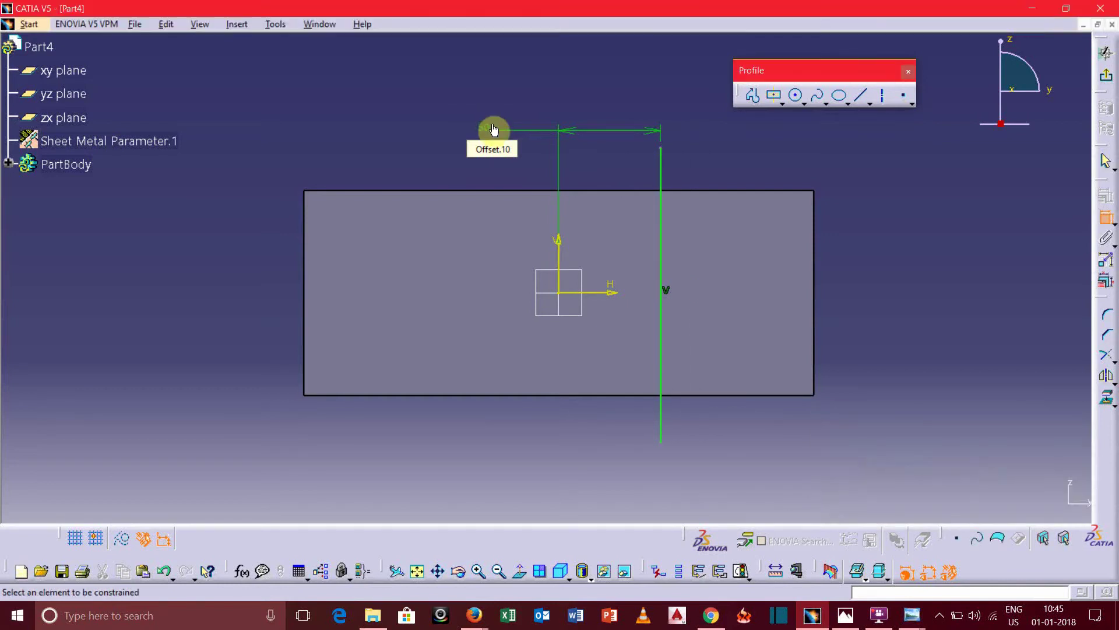
{"action": "left_click", "coordinate": [1105, 76]}
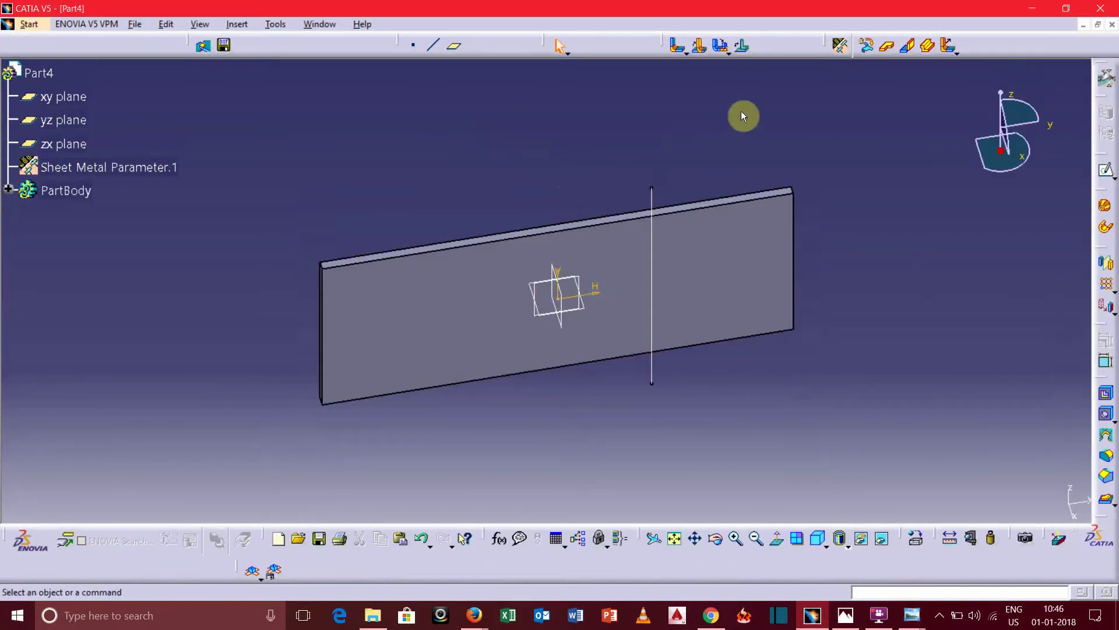
- Bend the plate 90° along Sketch.2 with a Bend From Flat, flipping the direction upward
{"action": "left_click", "coordinate": [701, 50]}
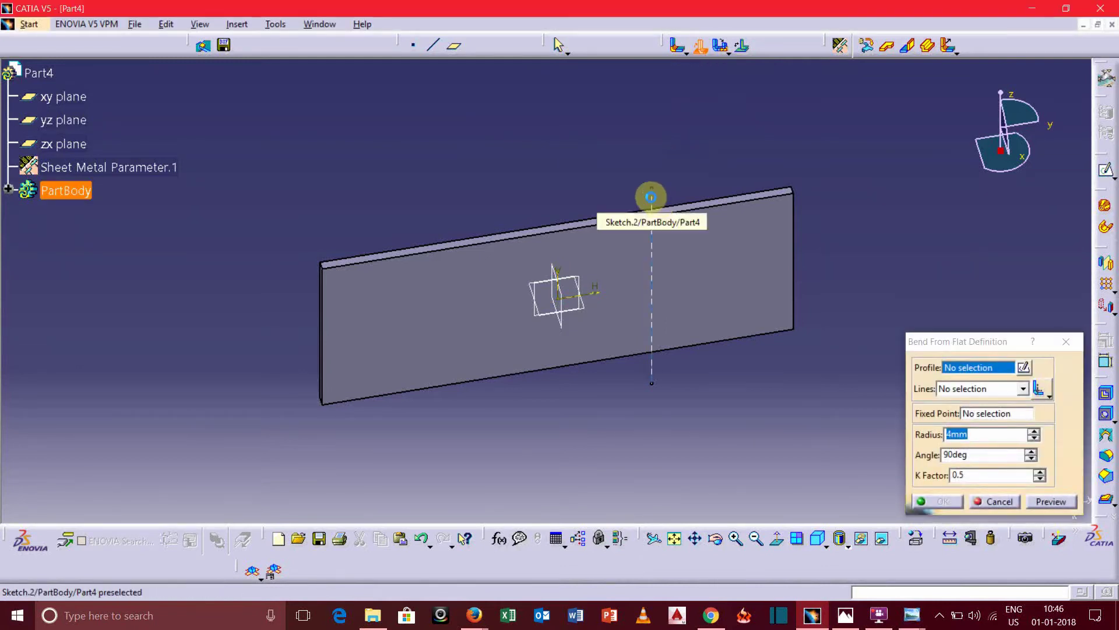
{"action": "left_click", "coordinate": [656, 200]}
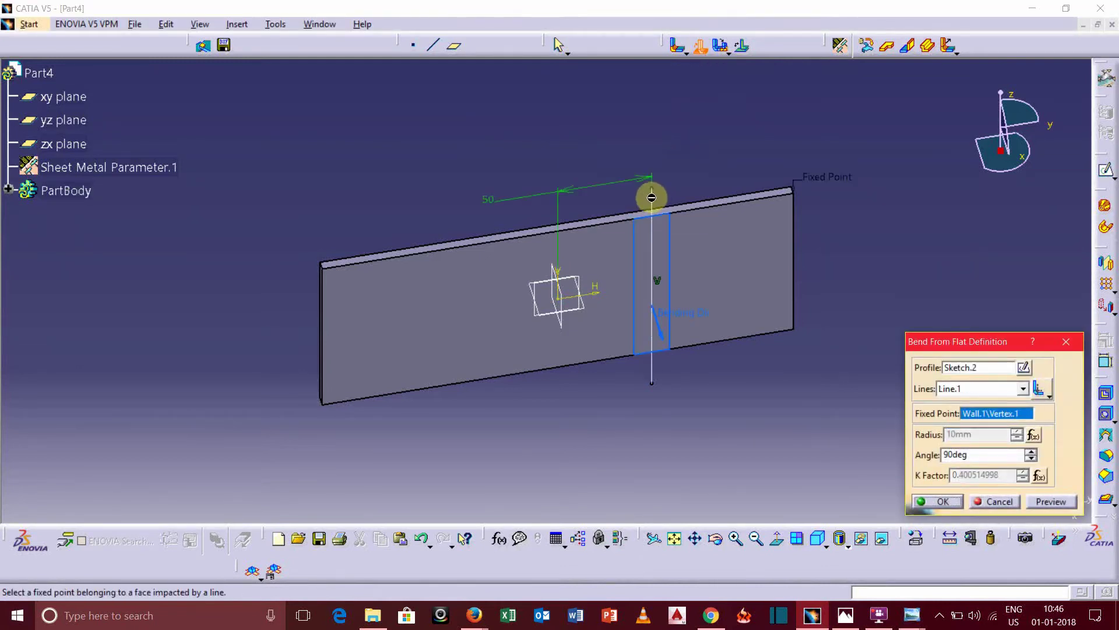
{"action": "left_click", "coordinate": [1045, 501]}
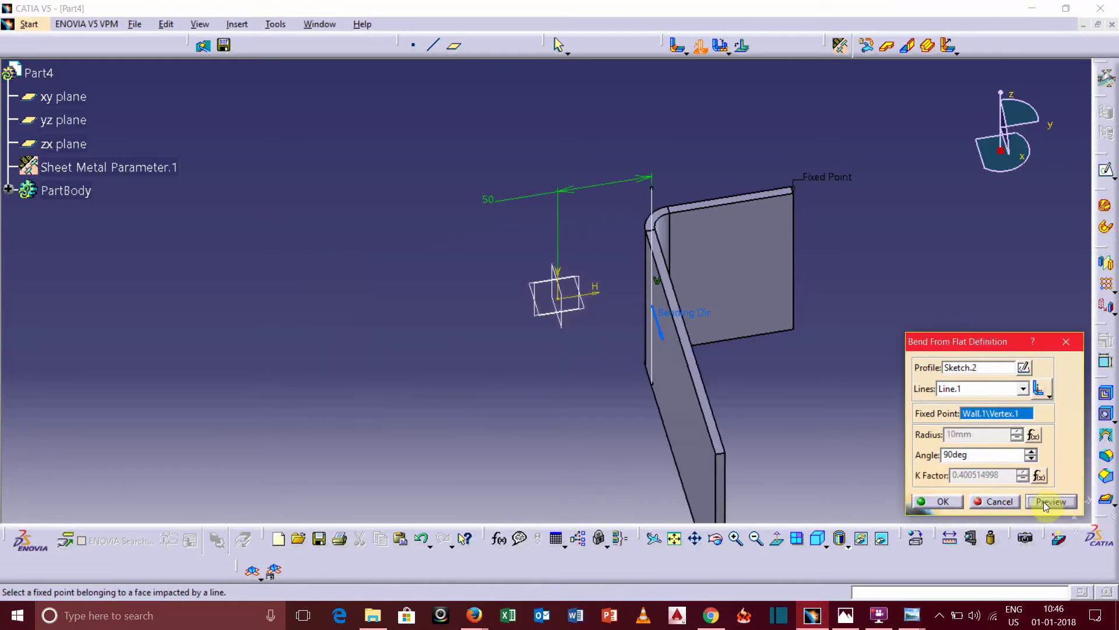
{"action": "left_click", "coordinate": [663, 320]}
{"action": "left_click", "coordinate": [1045, 501]}
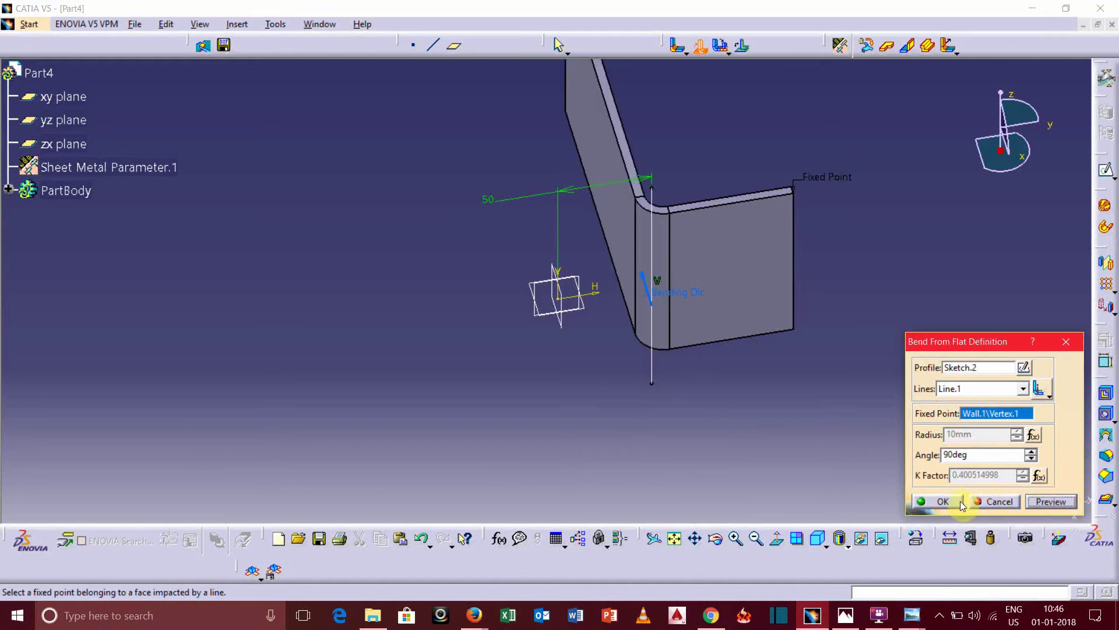
{"action": "left_click", "coordinate": [943, 502]}
{"action": "left_click", "coordinate": [362, 243]}
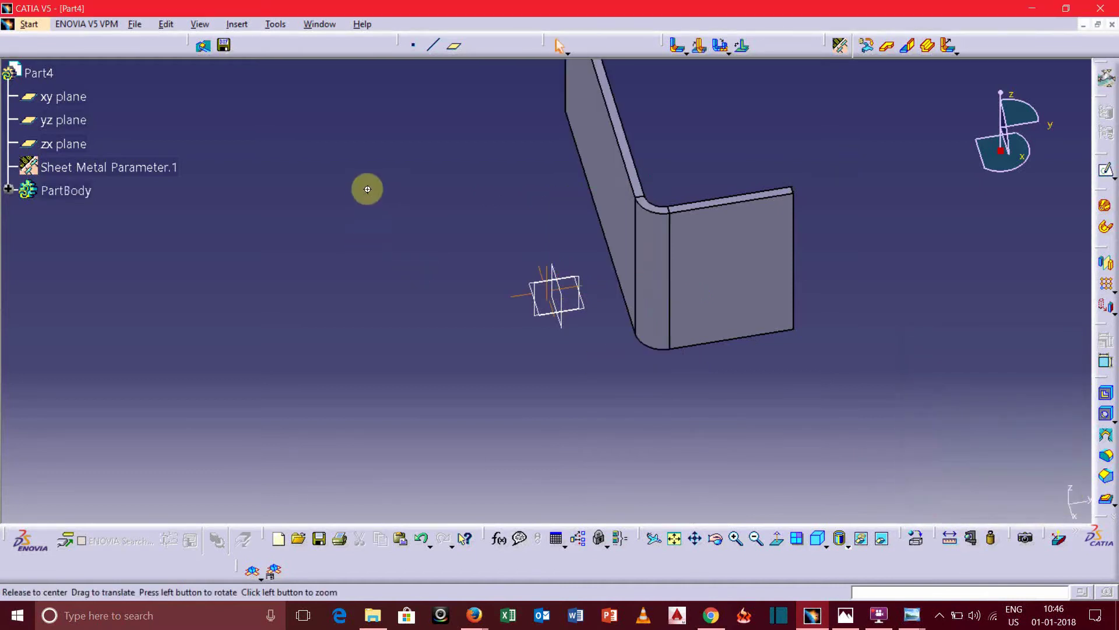
- Sketch a vertical line across the bent flange face
{"action": "middle_click_drag", "start_coordinate": [367, 187], "coordinate": [412, 250]}
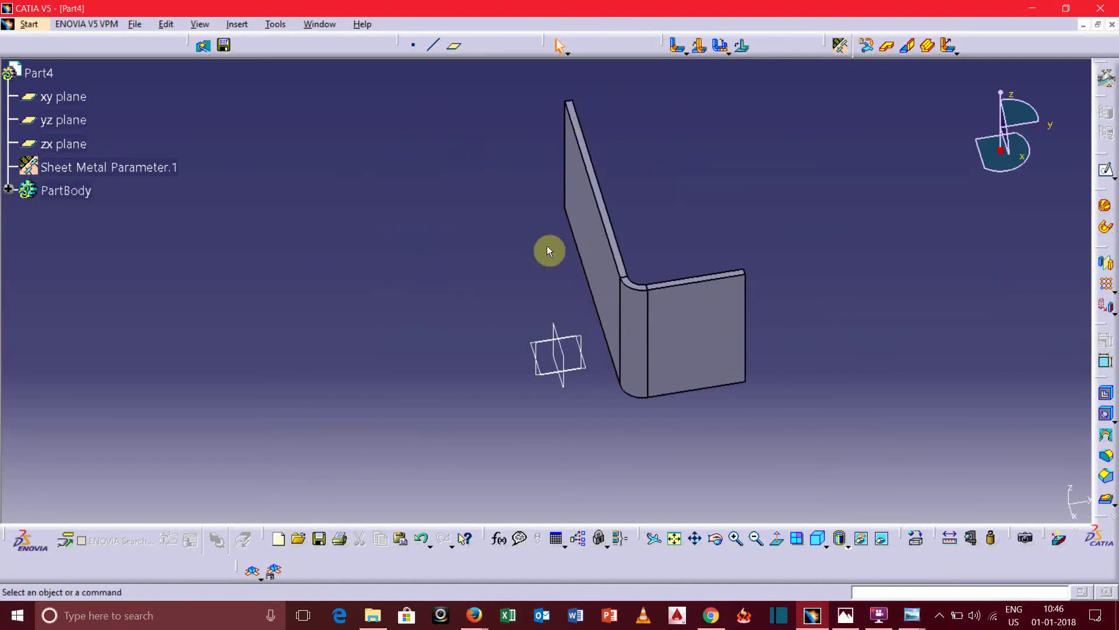
{"action": "left_click", "coordinate": [584, 195]}
{"action": "left_click", "coordinate": [1105, 170]}
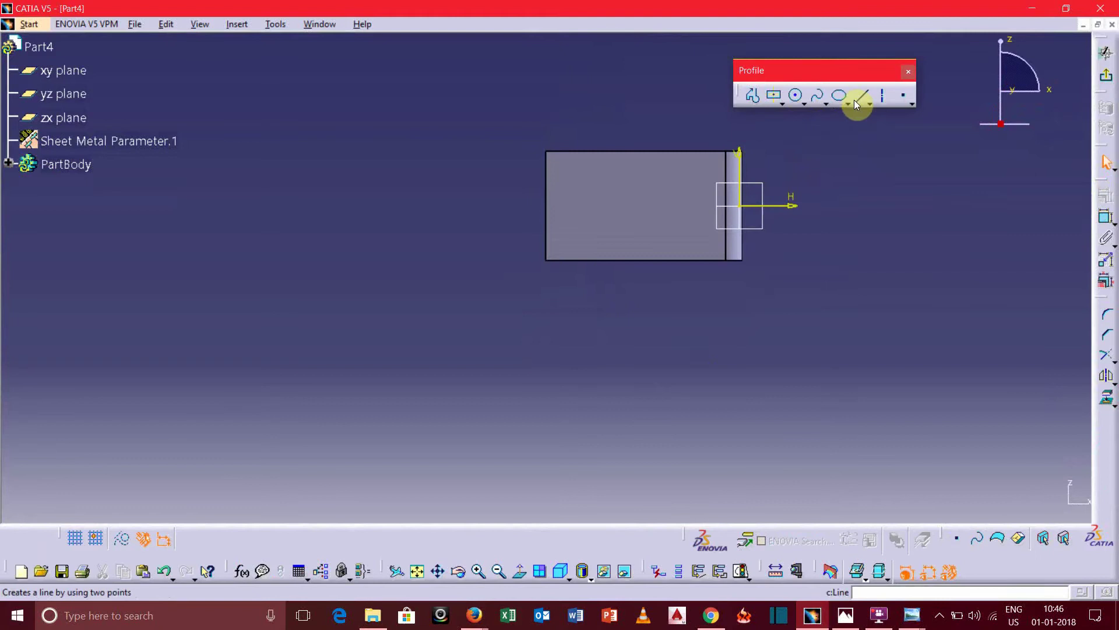
{"action": "left_click", "coordinate": [858, 103]}
{"action": "left_click", "coordinate": [626, 112]}
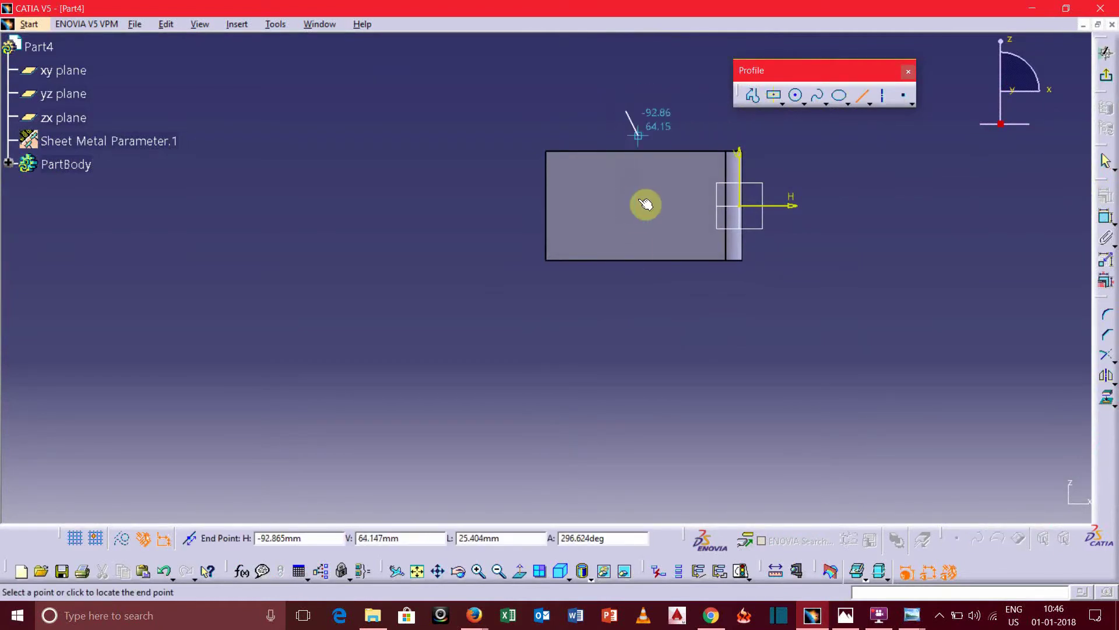
{"action": "left_click", "coordinate": [625, 295]}
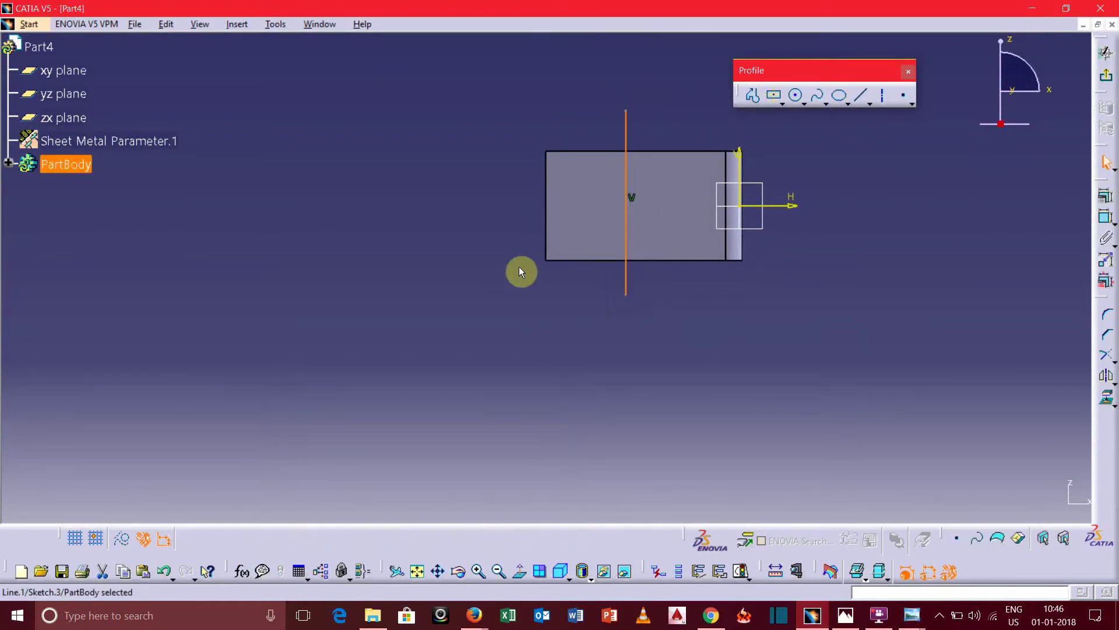
{"action": "left_click", "coordinate": [518, 273]}
{"action": "middle_click_drag", "start_coordinate": [887, 253], "coordinate": [919, 240]}
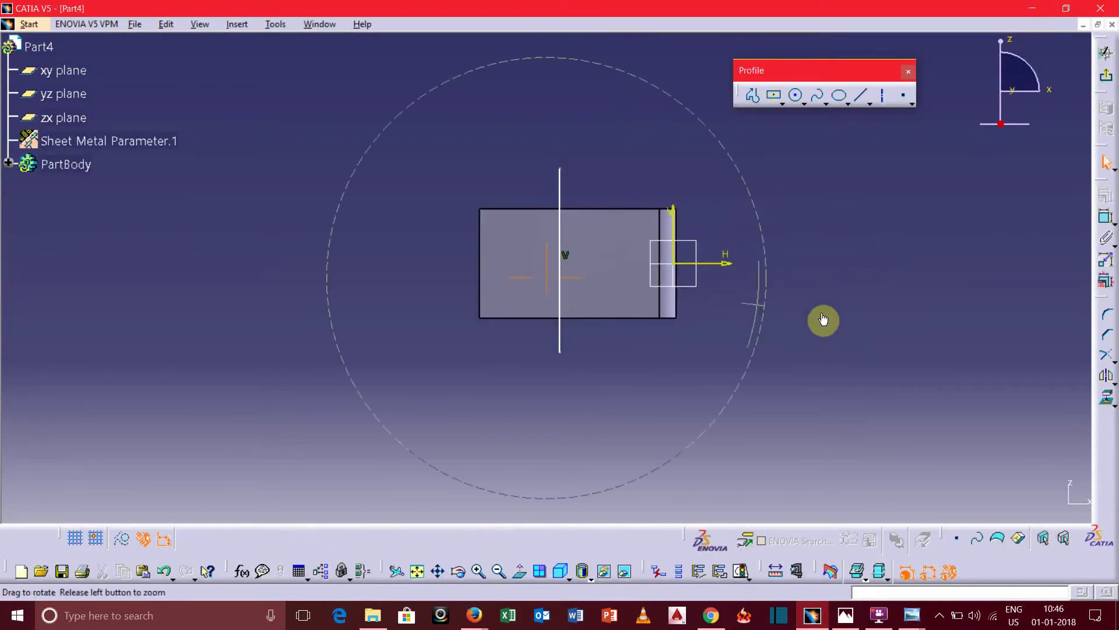
- Constrain the line 70 mm from the flange's left edge and exit the sketch
{"action": "left_click", "coordinate": [1105, 222]}
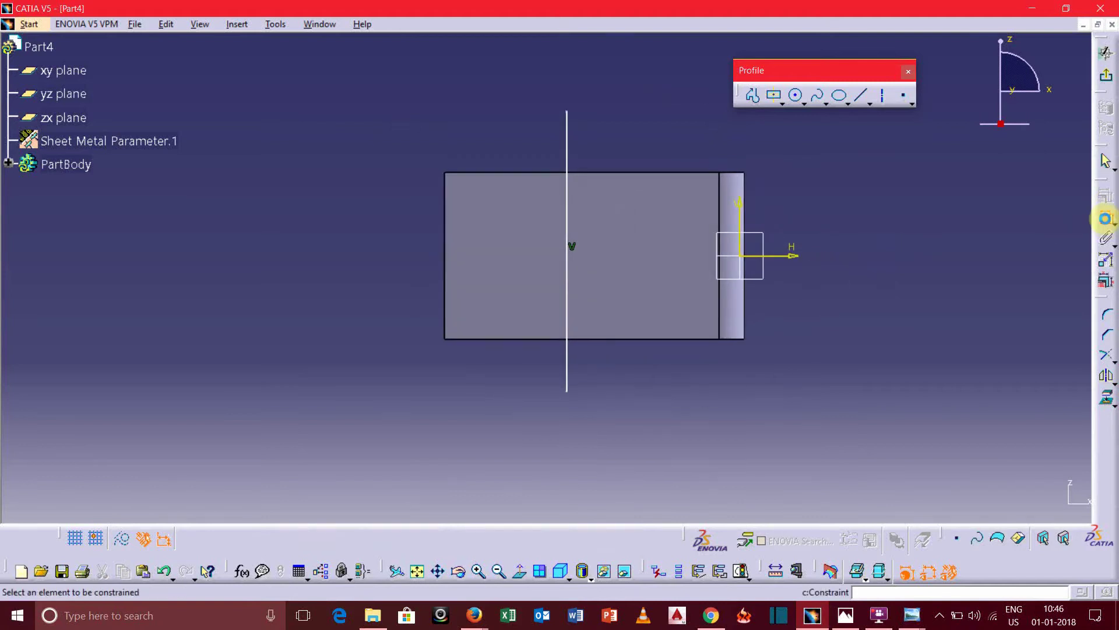
{"action": "left_click", "coordinate": [448, 200]}
{"action": "left_click", "coordinate": [568, 134]}
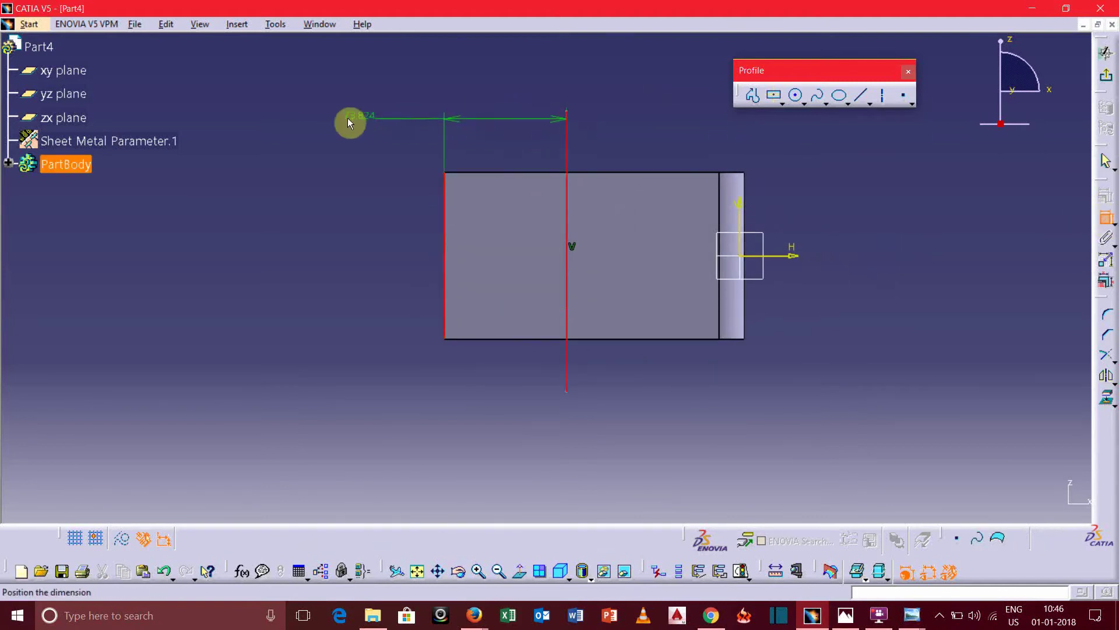
{"action": "left_click", "coordinate": [347, 119]}
{"action": "double_click", "coordinate": [347, 116]}
{"action": "type", "text": "70"}
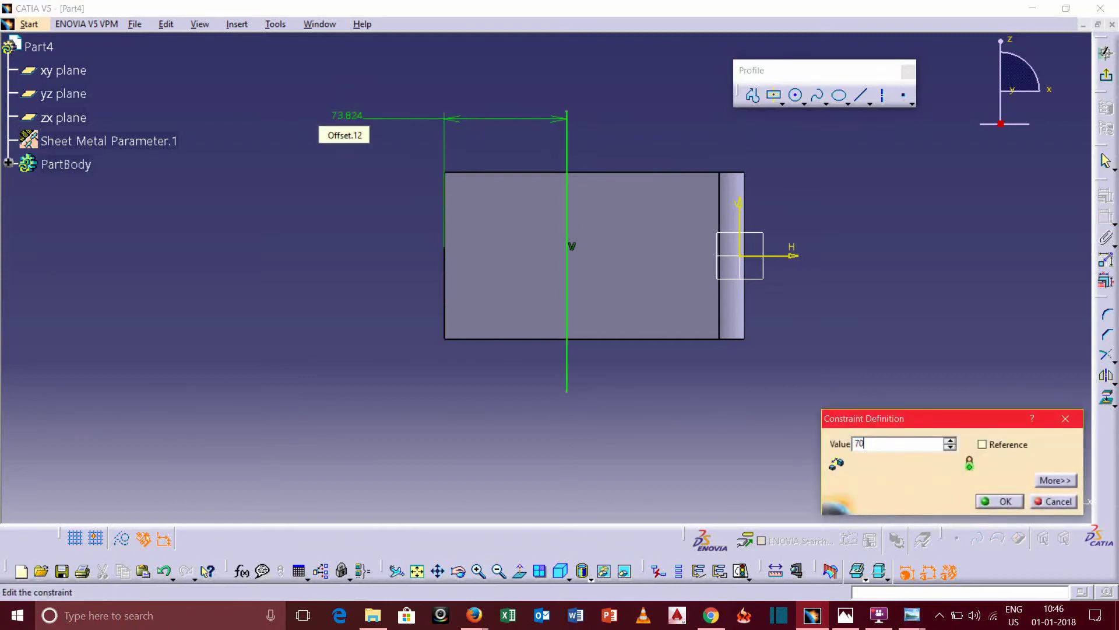
{"action": "key", "text": "Return"}
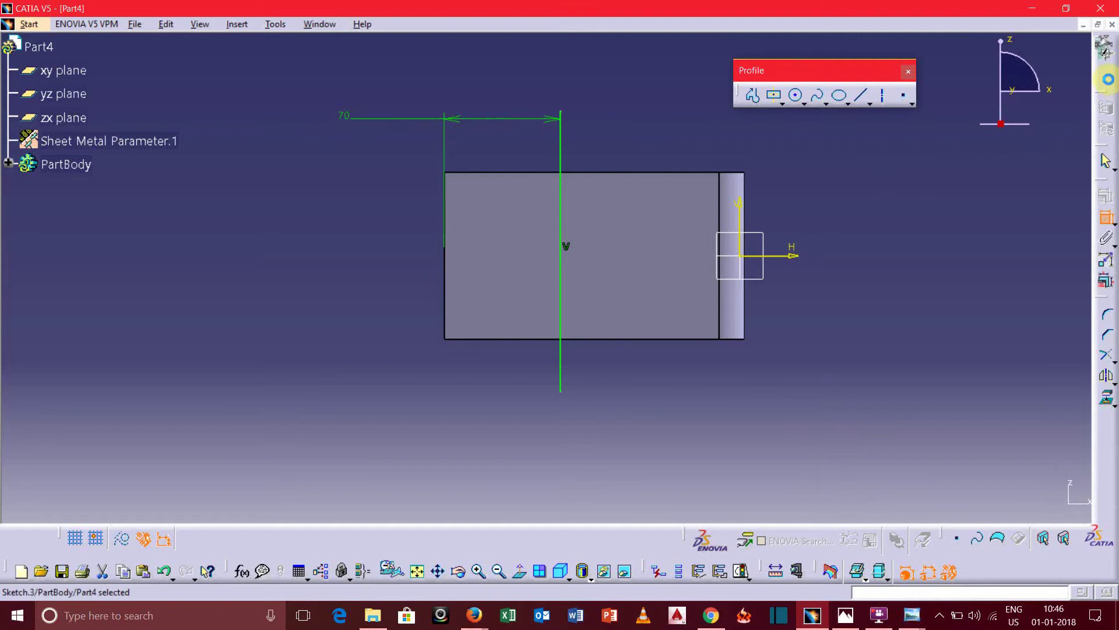
{"action": "left_click", "coordinate": [1109, 81]}
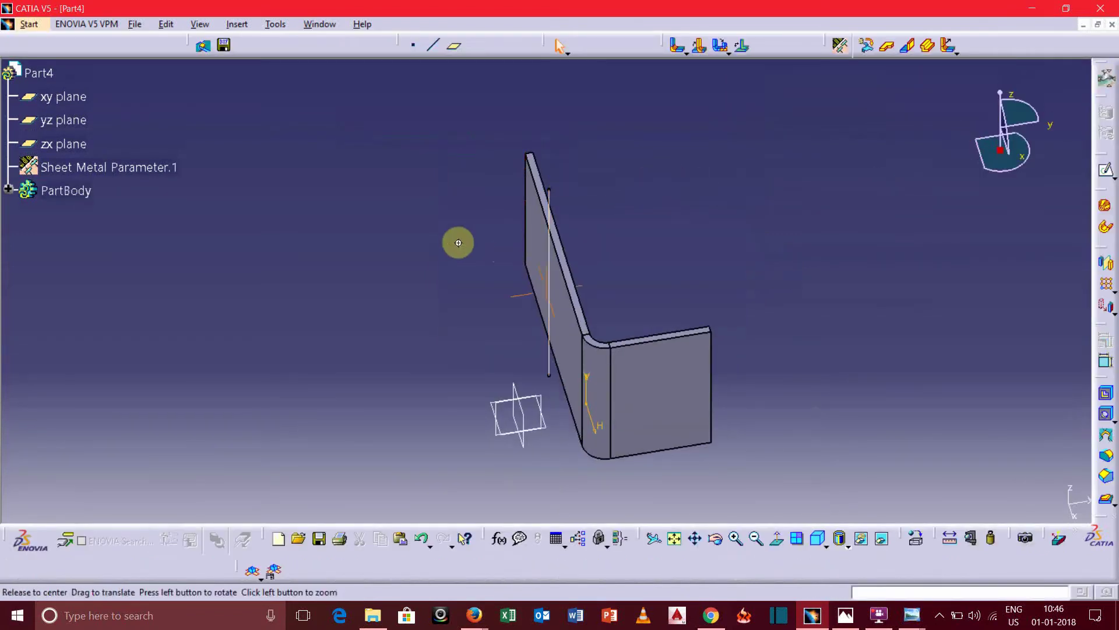
- Create the second Bend From Flat on Sketch.3 with 10 mm radius and 90° angle
{"action": "middle_click_drag", "start_coordinate": [457, 242], "coordinate": [554, 275]}
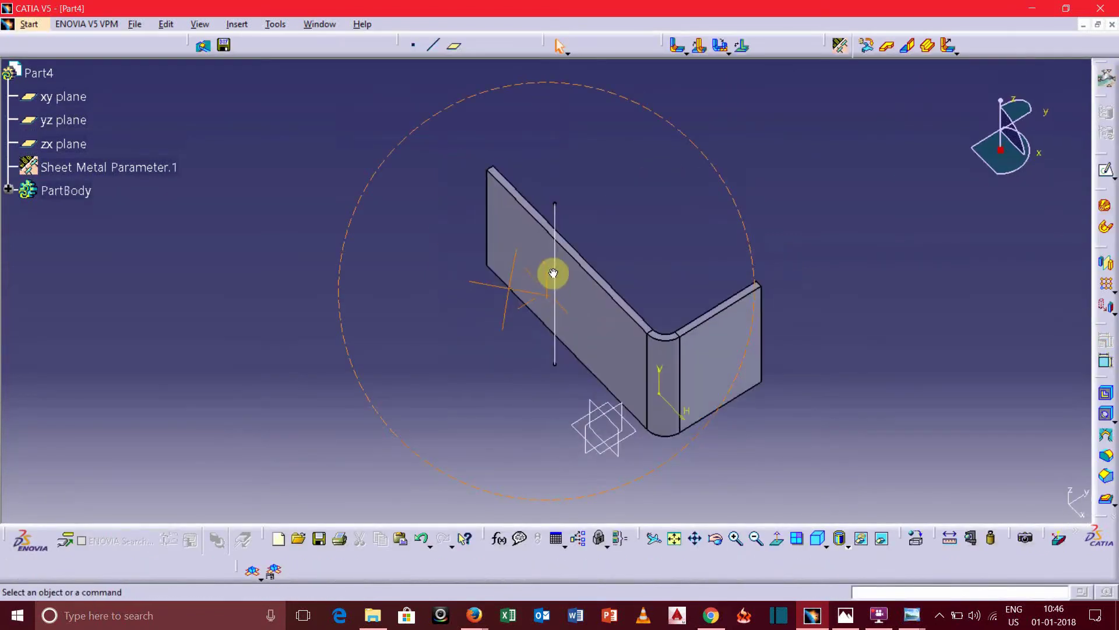
{"action": "left_click", "coordinate": [698, 50]}
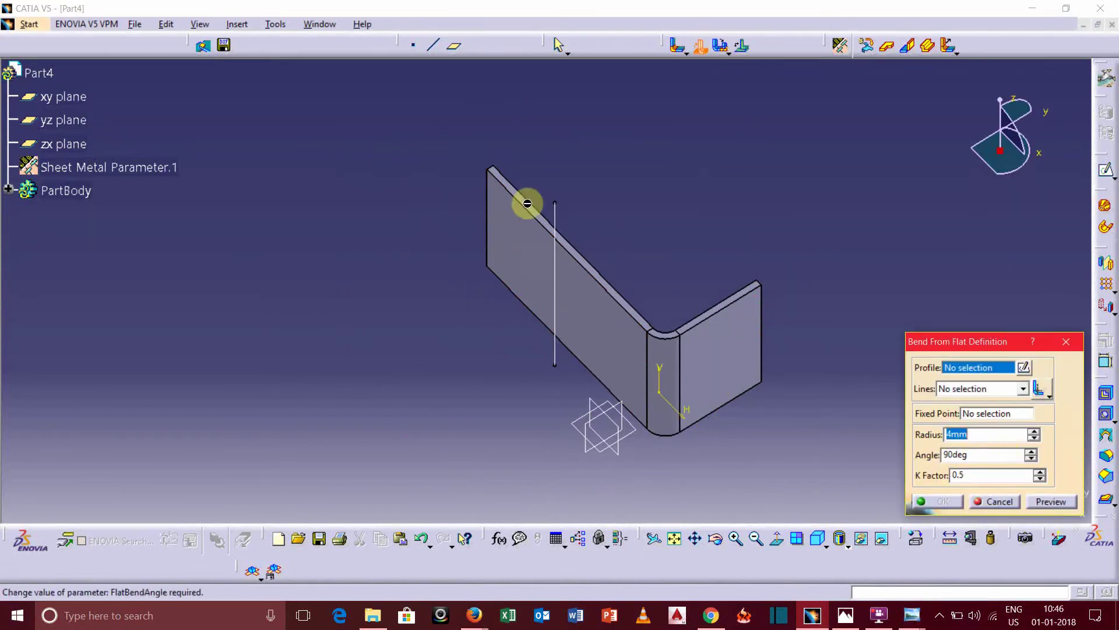
{"action": "left_click", "coordinate": [555, 213]}
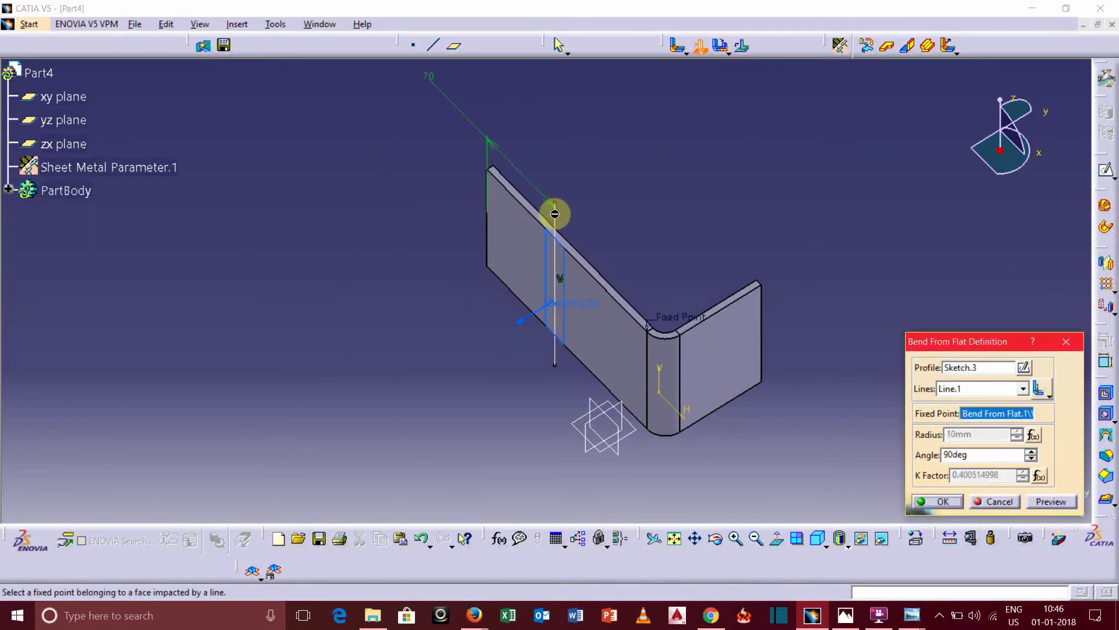
{"action": "left_click", "coordinate": [942, 503]}
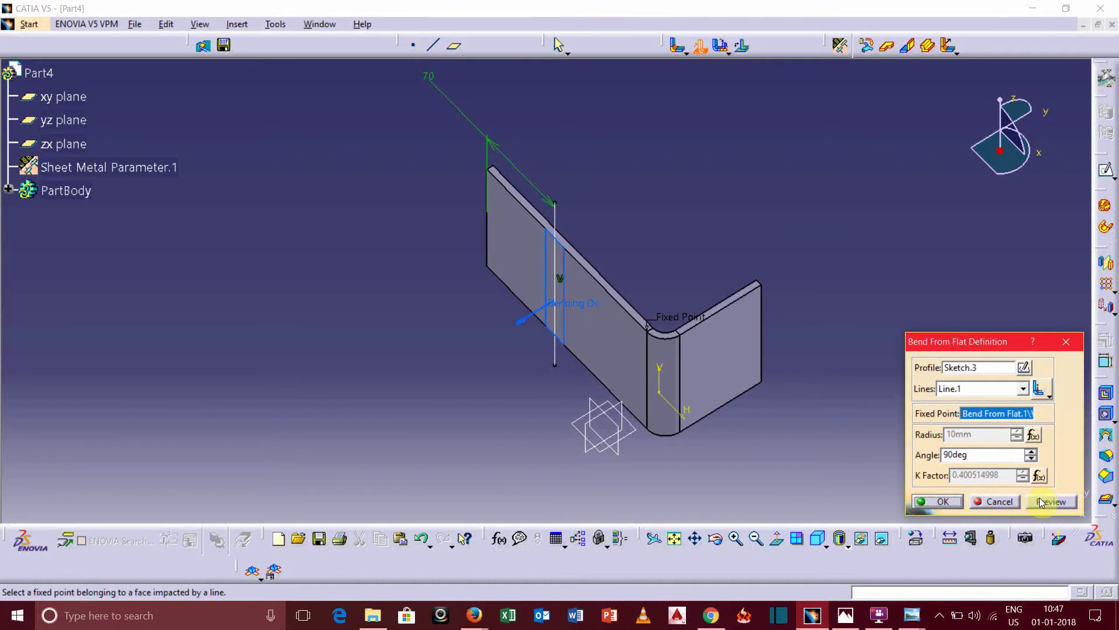
{"action": "left_click", "coordinate": [938, 500]}
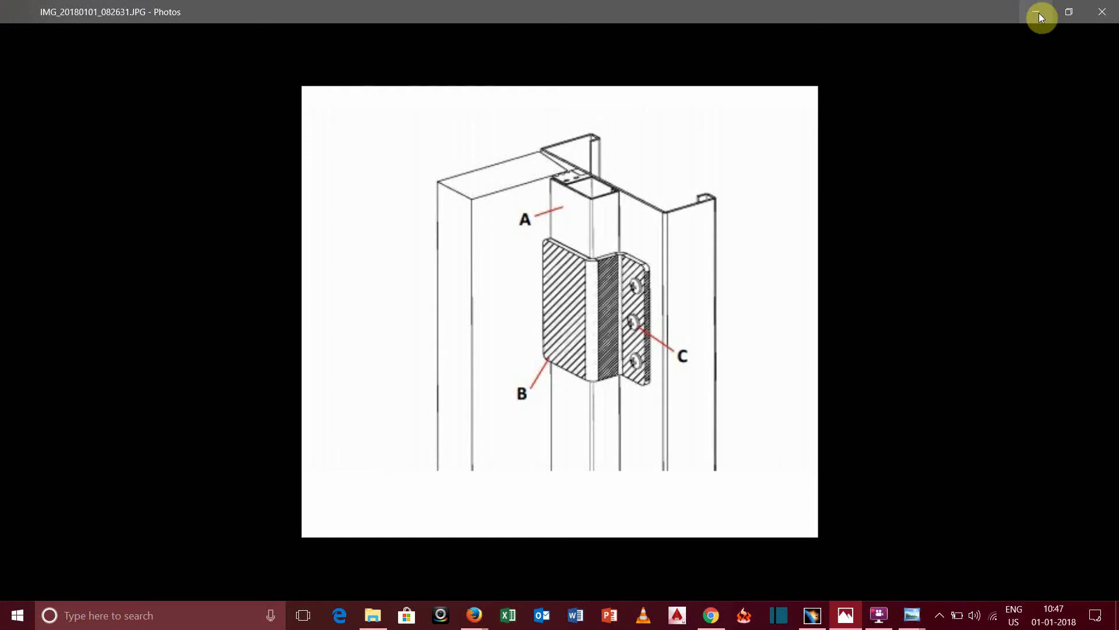
- Minimize the Photos reference drawing to reveal the Z-shaped bracket in CATIA
{"action": "left_click", "coordinate": [1039, 13]}
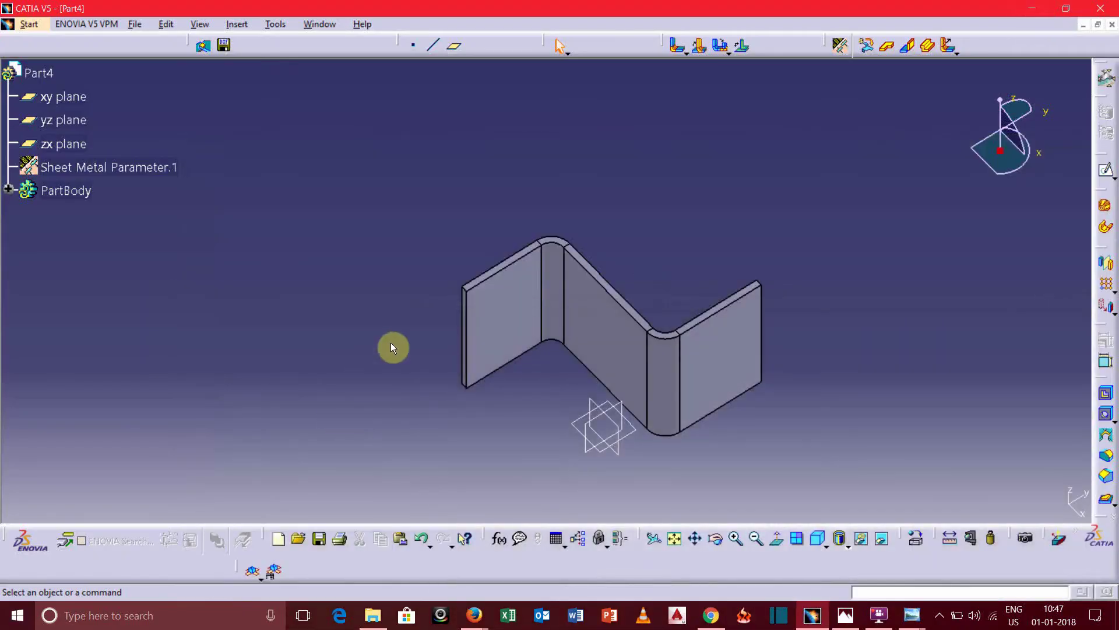
- Turn the view toward the right flange and start a hole on its face
{"action": "middle_click_drag", "start_coordinate": [391, 347], "coordinate": [383, 347]}
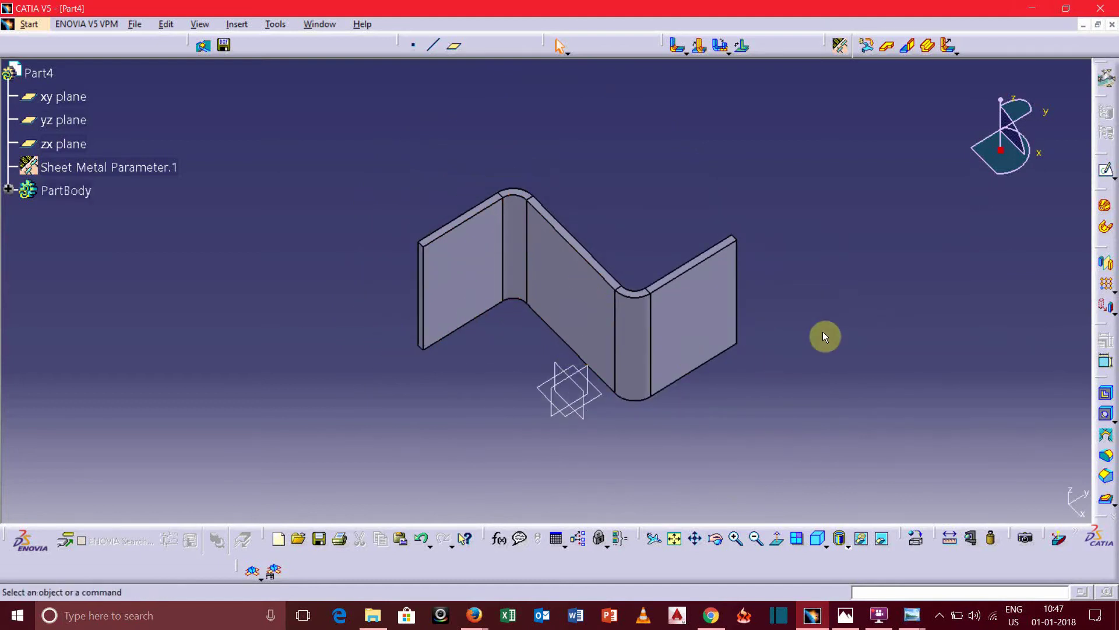
{"action": "middle_click_drag", "start_coordinate": [824, 337], "coordinate": [810, 270]}
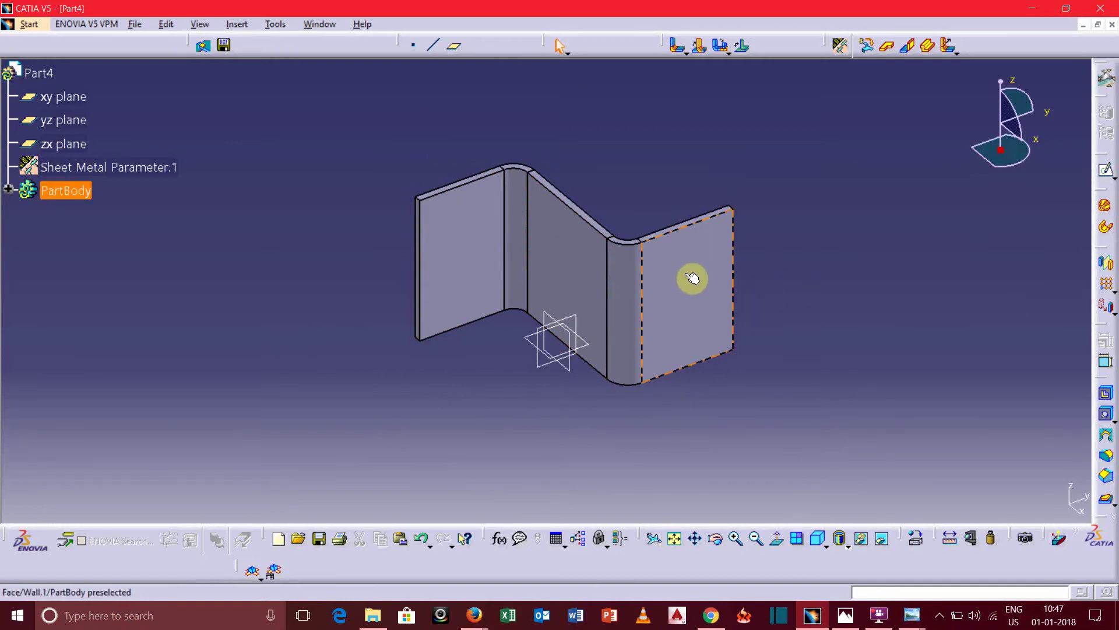
{"action": "left_click", "coordinate": [711, 286]}
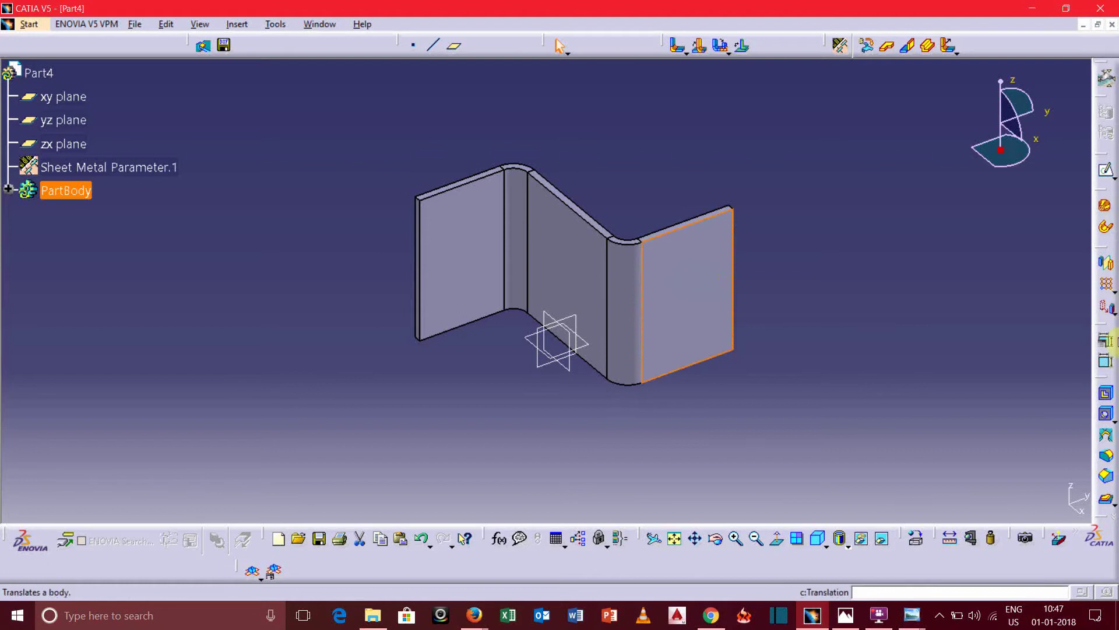
{"action": "left_click", "coordinate": [1106, 416]}
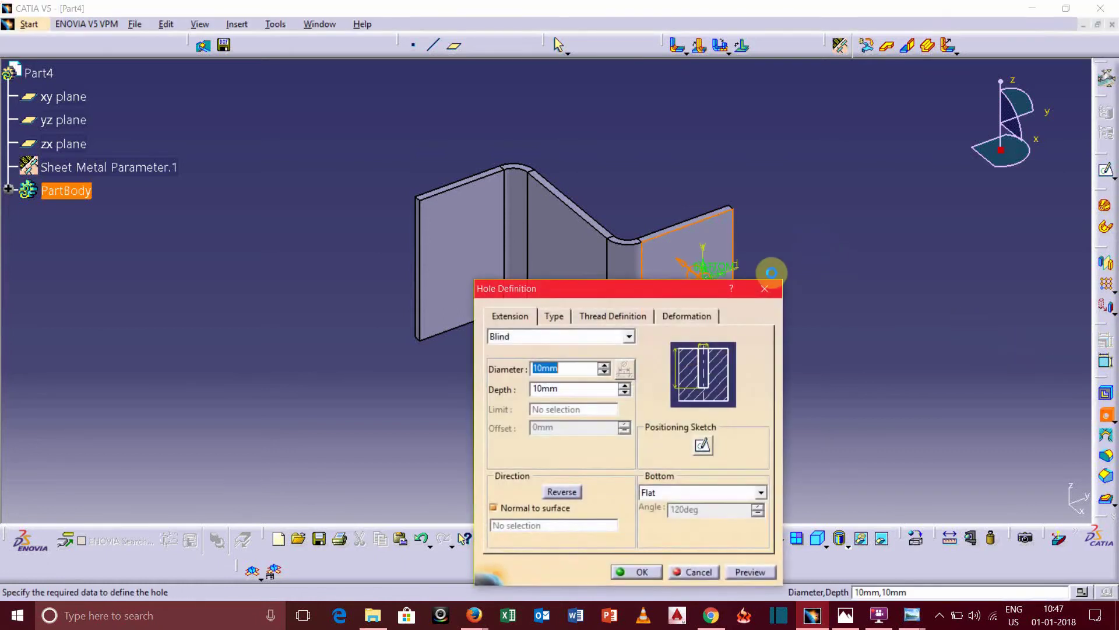
- In the positioning sketch, dimension the hole centre to the flange's right and top edges
{"action": "left_click", "coordinate": [703, 446]}
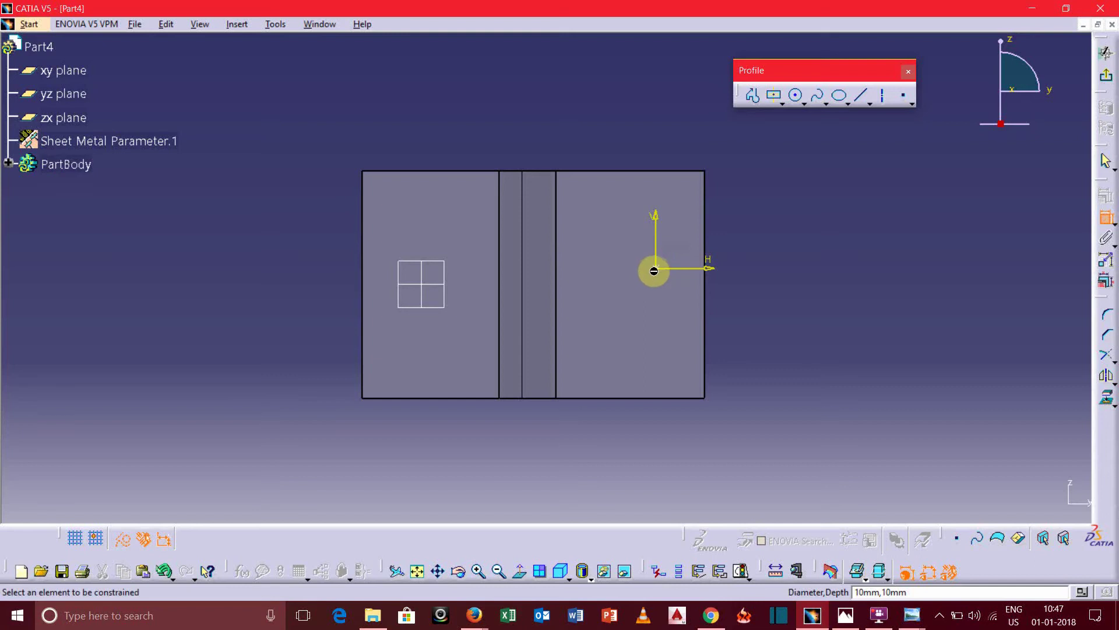
{"action": "left_click", "coordinate": [653, 269]}
{"action": "left_click", "coordinate": [705, 203]}
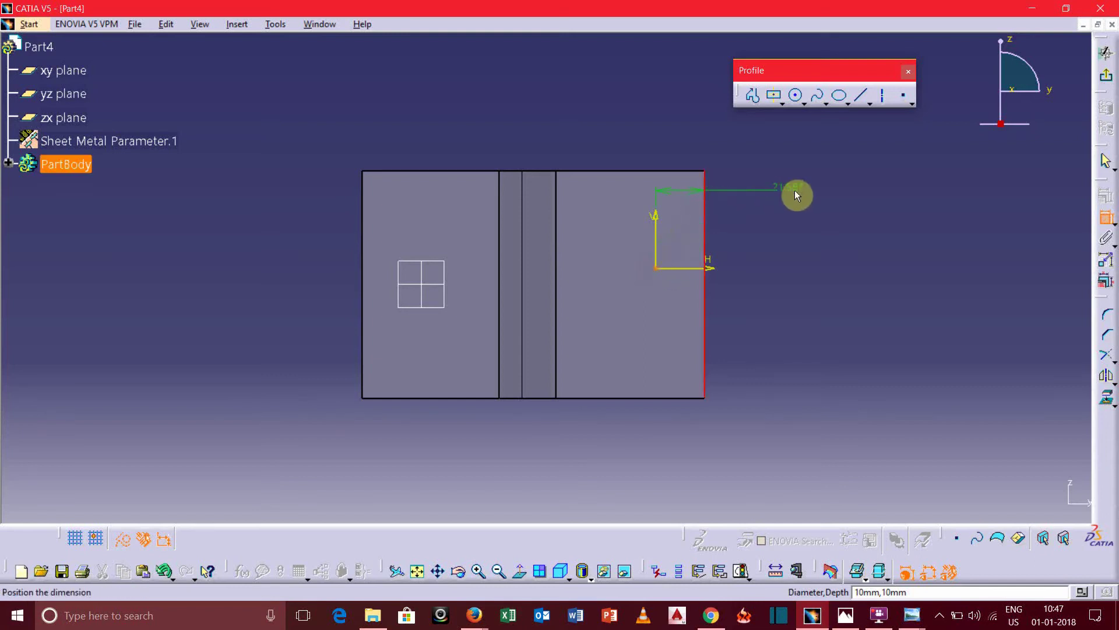
{"action": "left_click", "coordinate": [795, 194]}
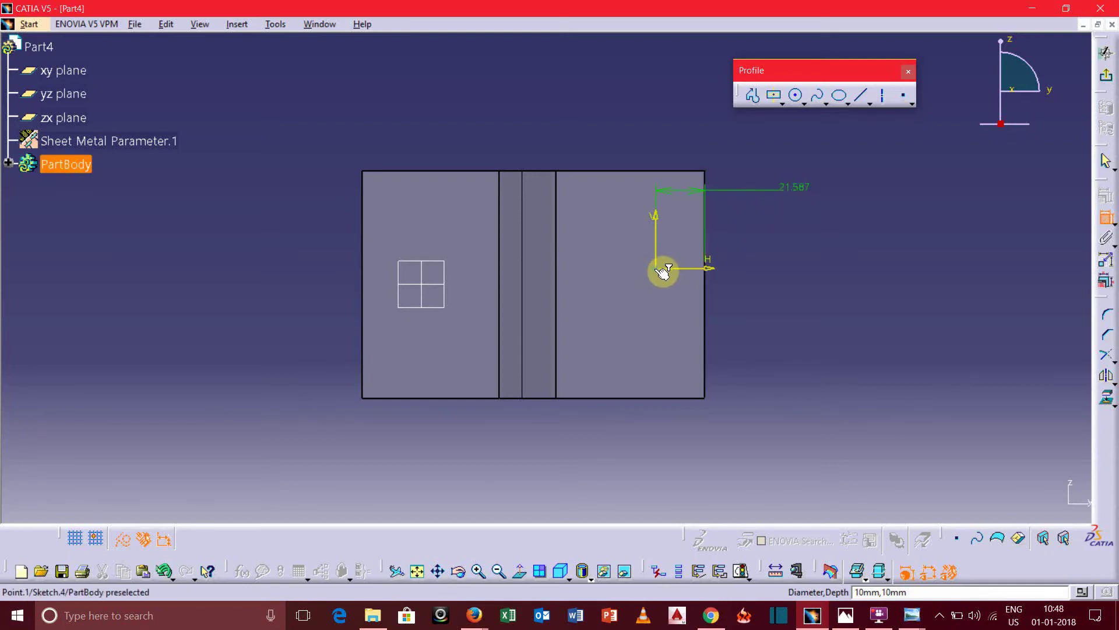
{"action": "left_click", "coordinate": [663, 270]}
{"action": "left_click", "coordinate": [625, 173]}
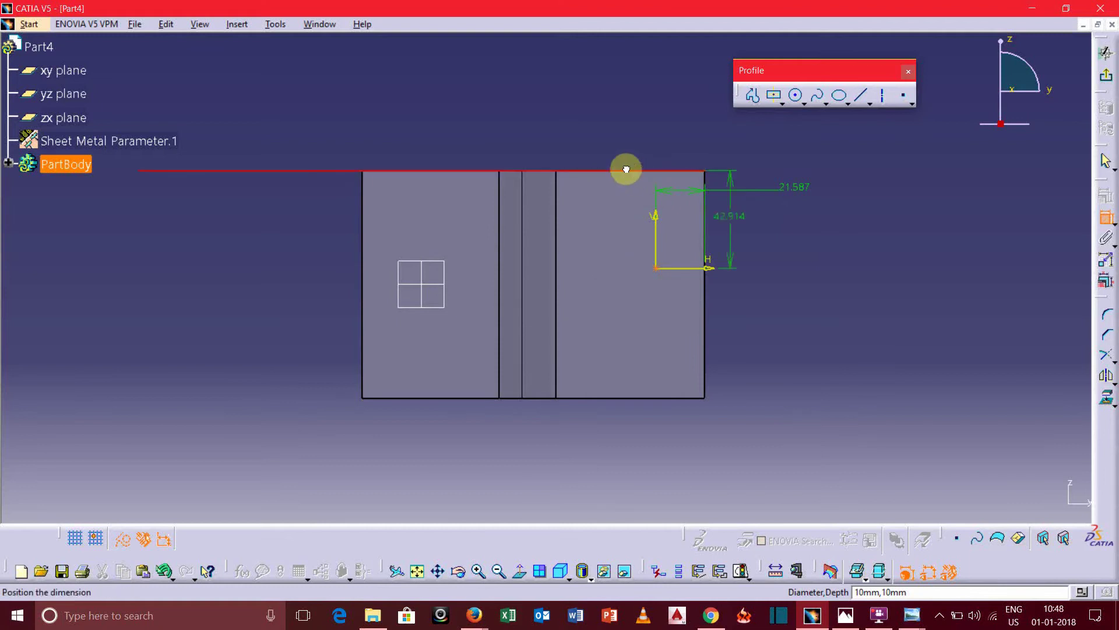
{"action": "left_click", "coordinate": [601, 104]}
- Set both edge distances to 25 mm and exit the positioning sketch
{"action": "double_click", "coordinate": [601, 96]}
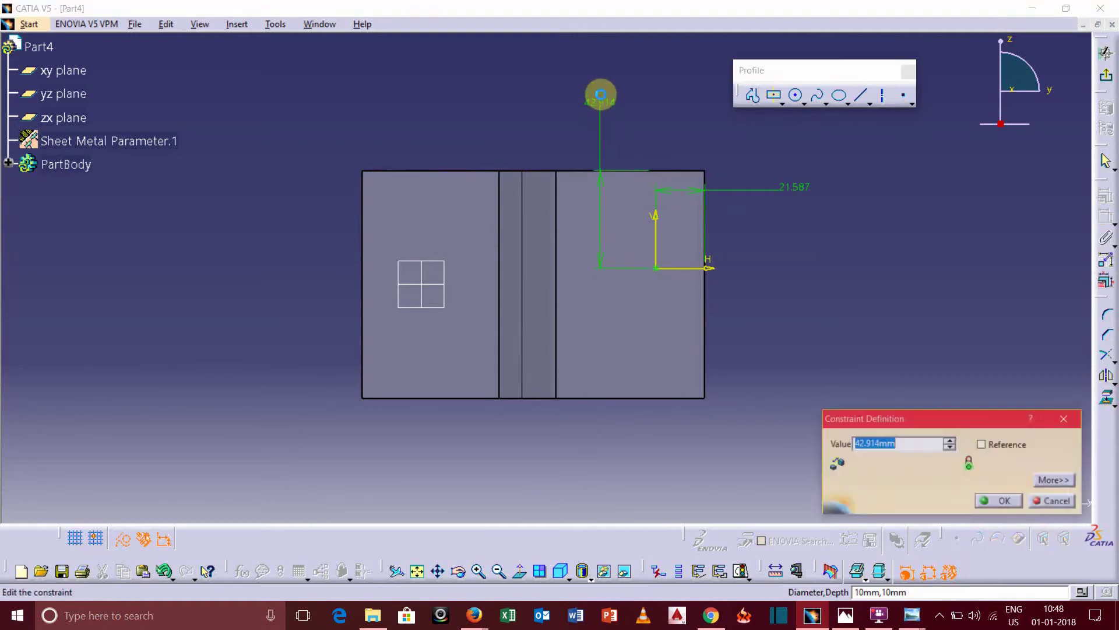
{"action": "type", "text": "25"}
{"action": "key", "text": "Return"}
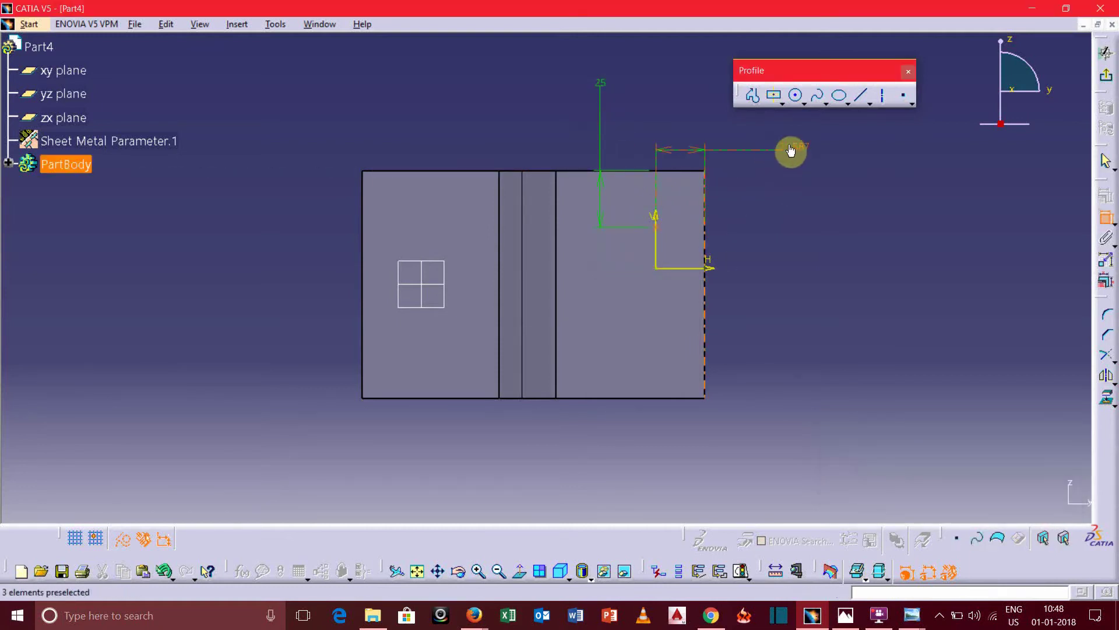
{"action": "double_click", "coordinate": [791, 150]}
{"action": "type", "text": "15"}
{"action": "key", "text": "Return"}
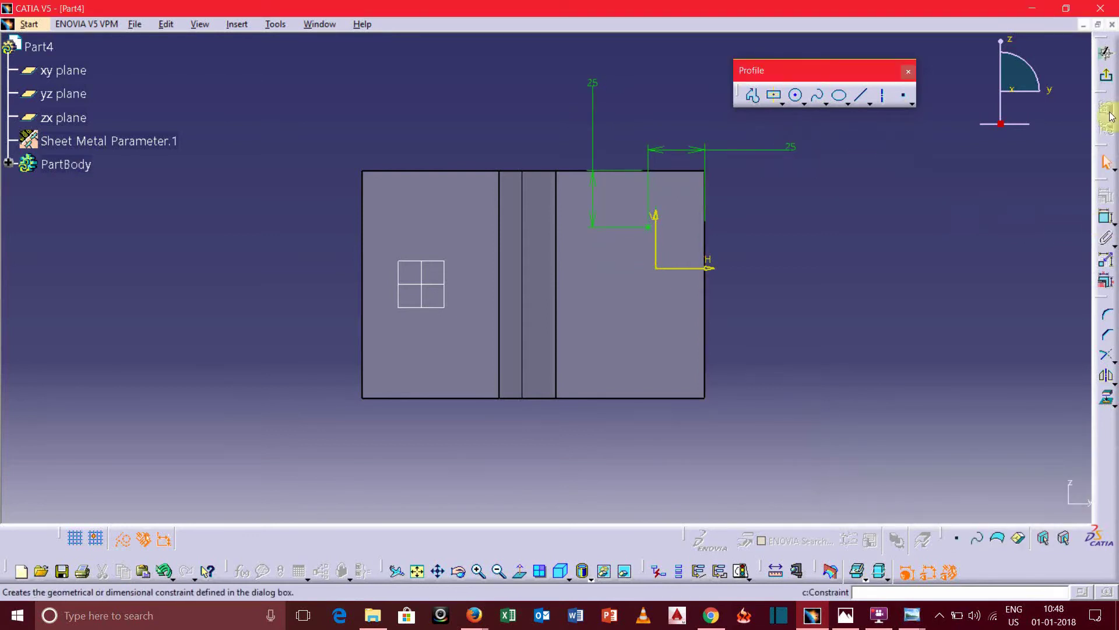
{"action": "left_click", "coordinate": [1107, 77]}
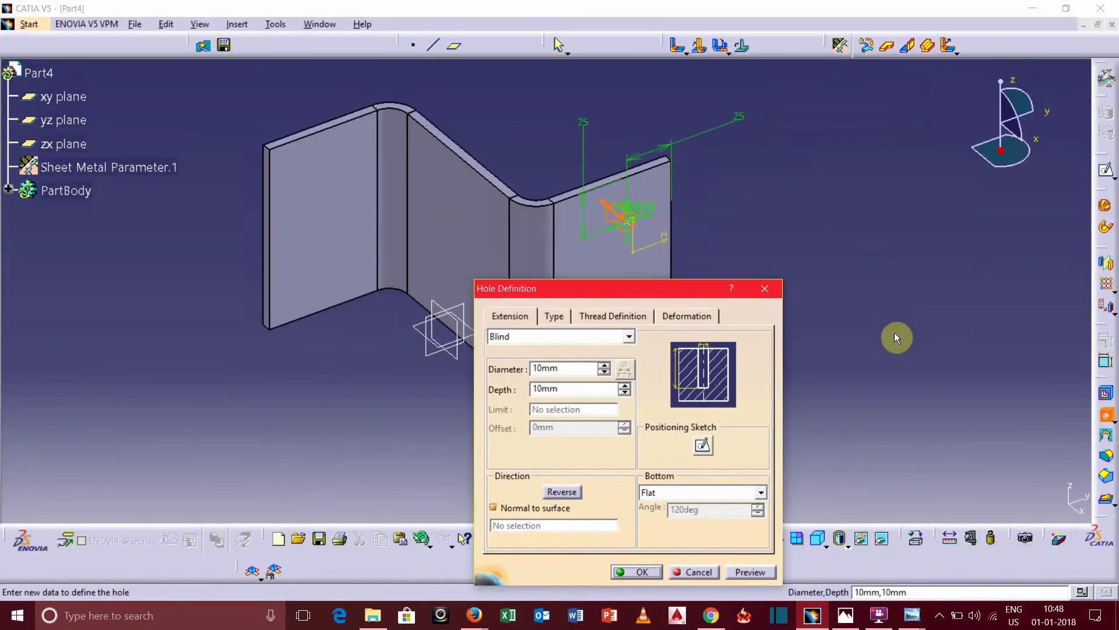
- Make the hole threaded using the Metric Thick Pitch thread standard
{"action": "left_click", "coordinate": [611, 316]}
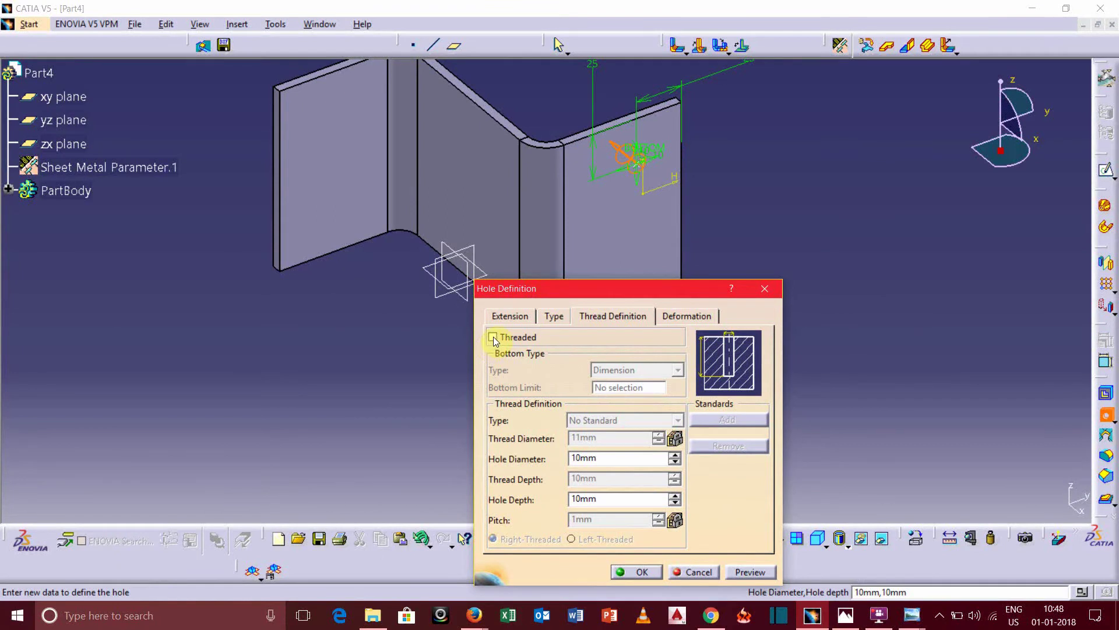
{"action": "left_click", "coordinate": [493, 337]}
{"action": "left_click", "coordinate": [678, 422]}
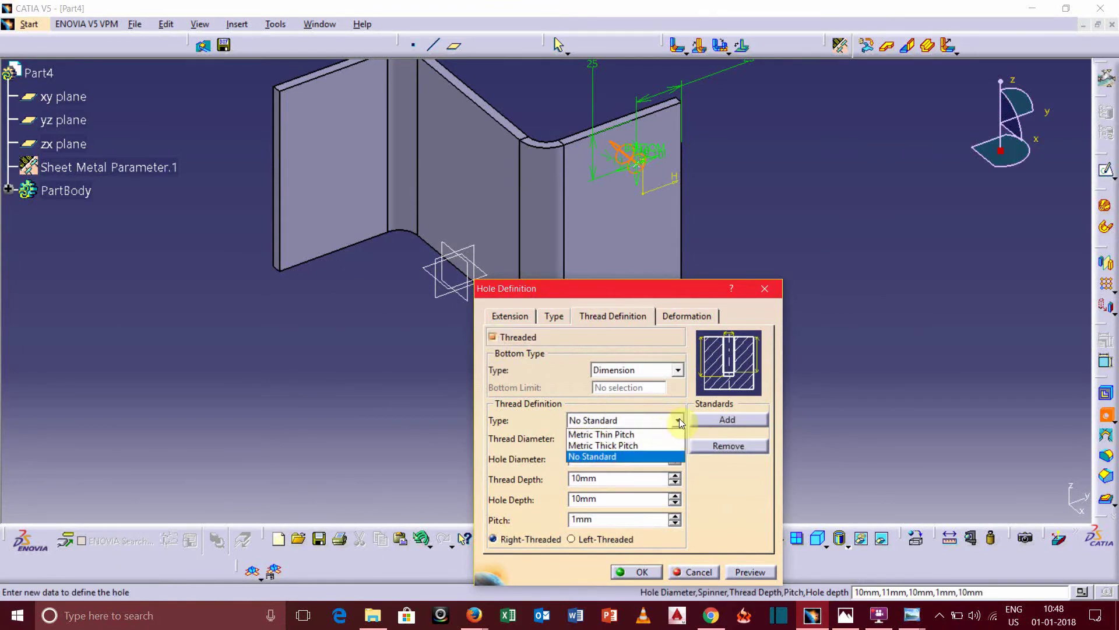
{"action": "left_click", "coordinate": [636, 445]}
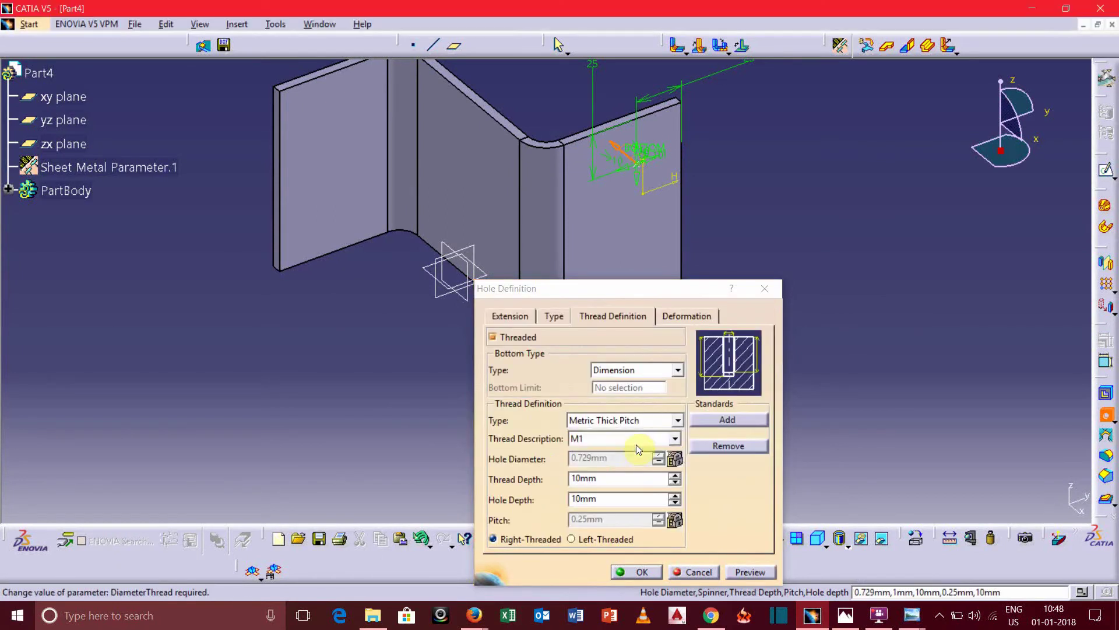
- Choose the M14 thread size, preview the hole, and create it
{"action": "left_click", "coordinate": [675, 439]}
{"action": "scroll", "coordinate": [627, 518], "scroll_direction": "down", "scroll_amount": 7}
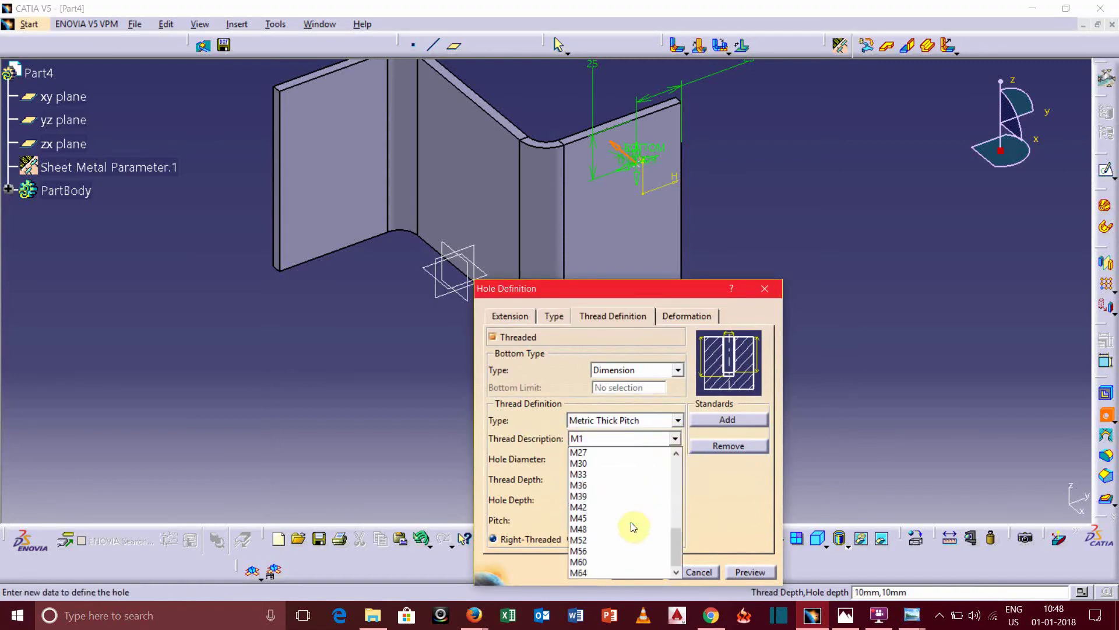
{"action": "left_click", "coordinate": [598, 439]}
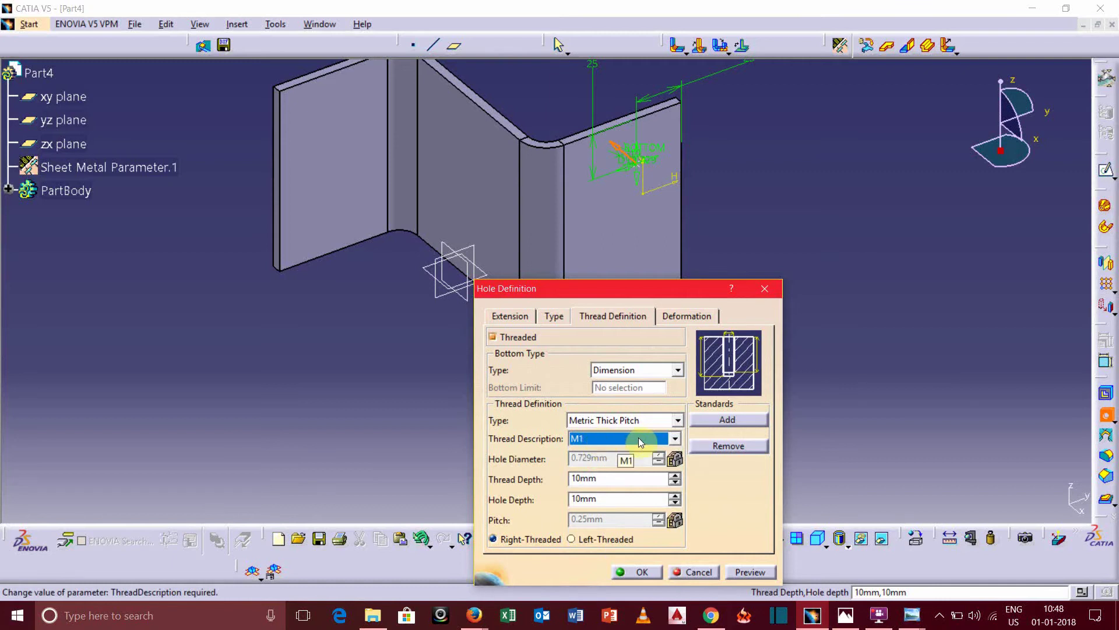
{"action": "left_click", "coordinate": [676, 438]}
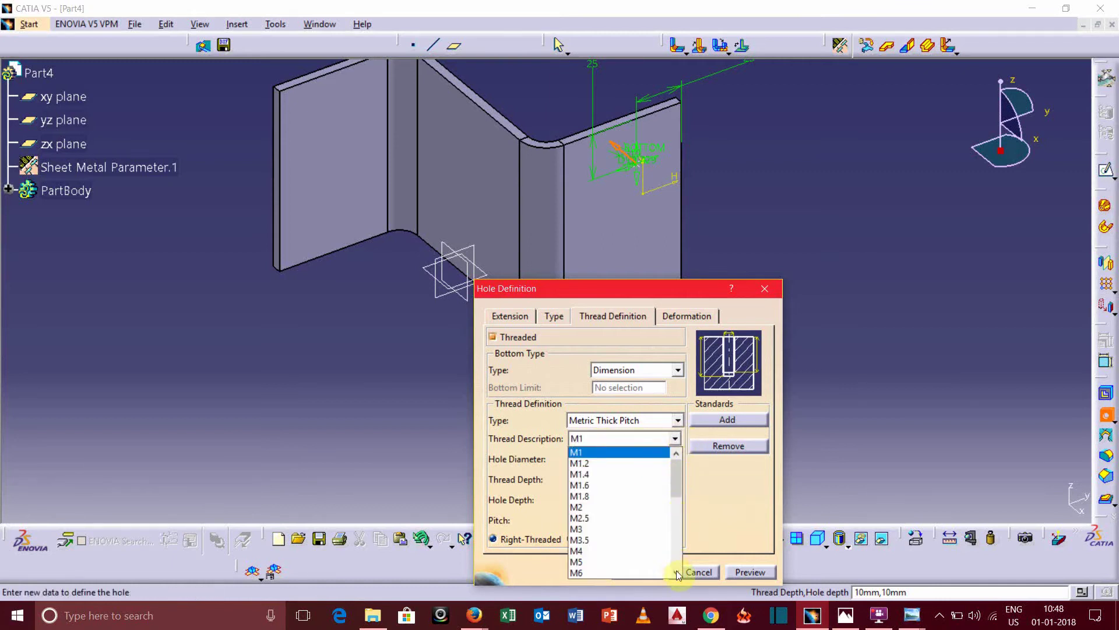
{"action": "left_click", "coordinate": [675, 572]}
{"action": "left_click", "coordinate": [676, 572]}
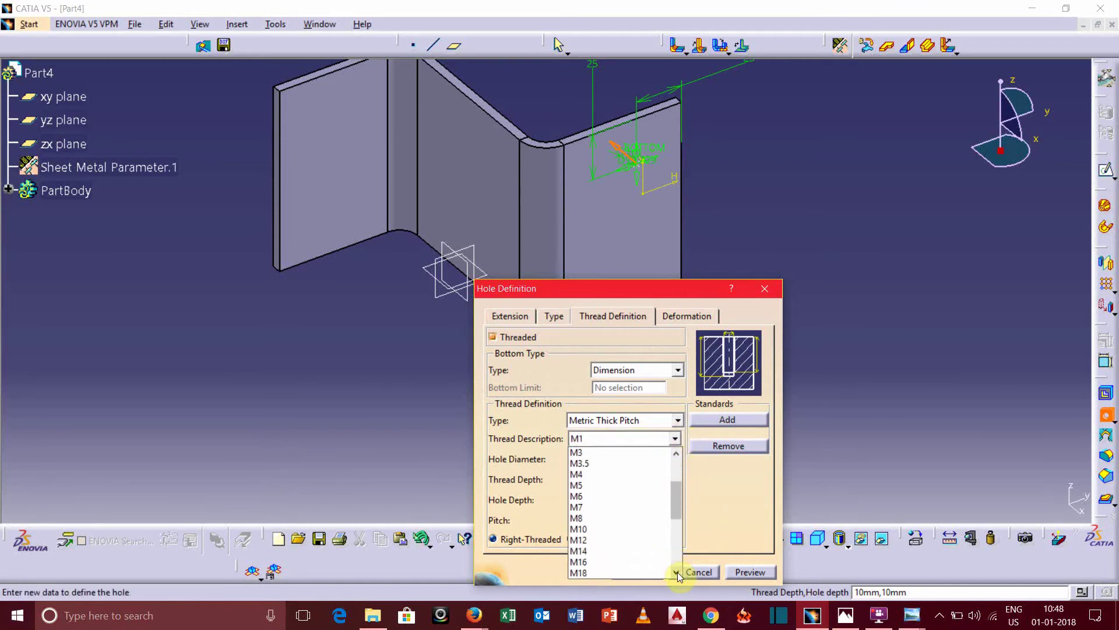
{"action": "left_click", "coordinate": [597, 550]}
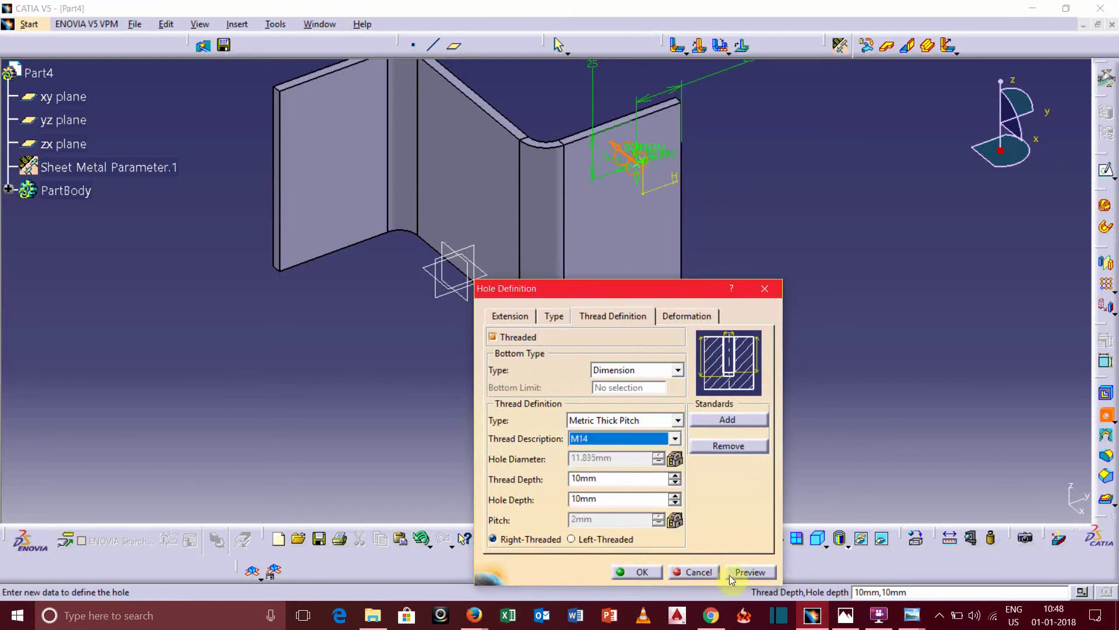
{"action": "left_click", "coordinate": [748, 575]}
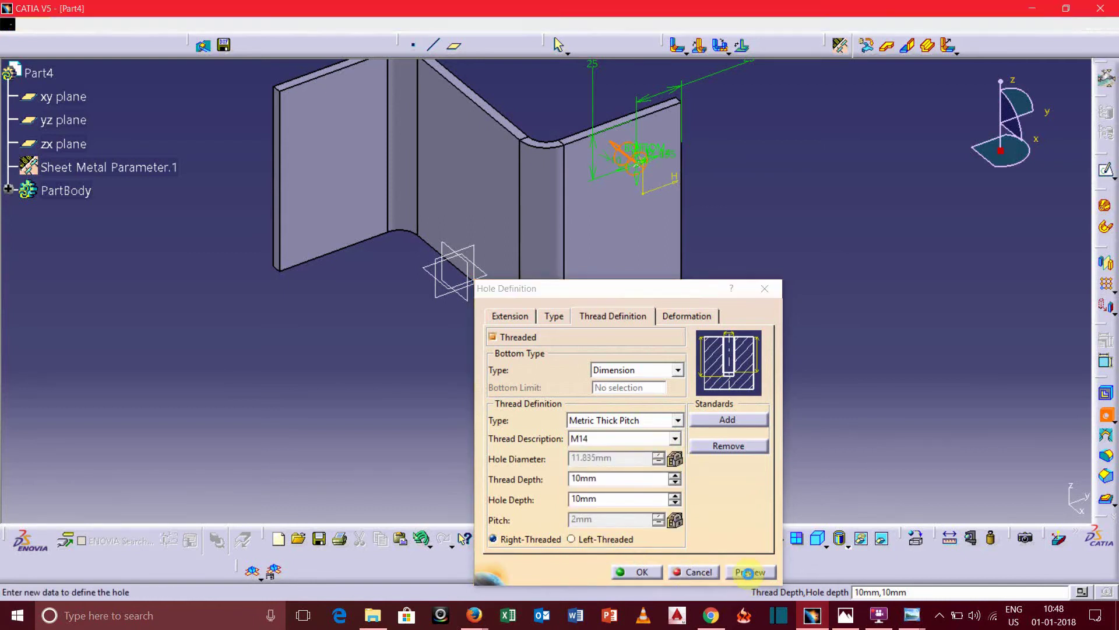
{"action": "left_click", "coordinate": [632, 572]}
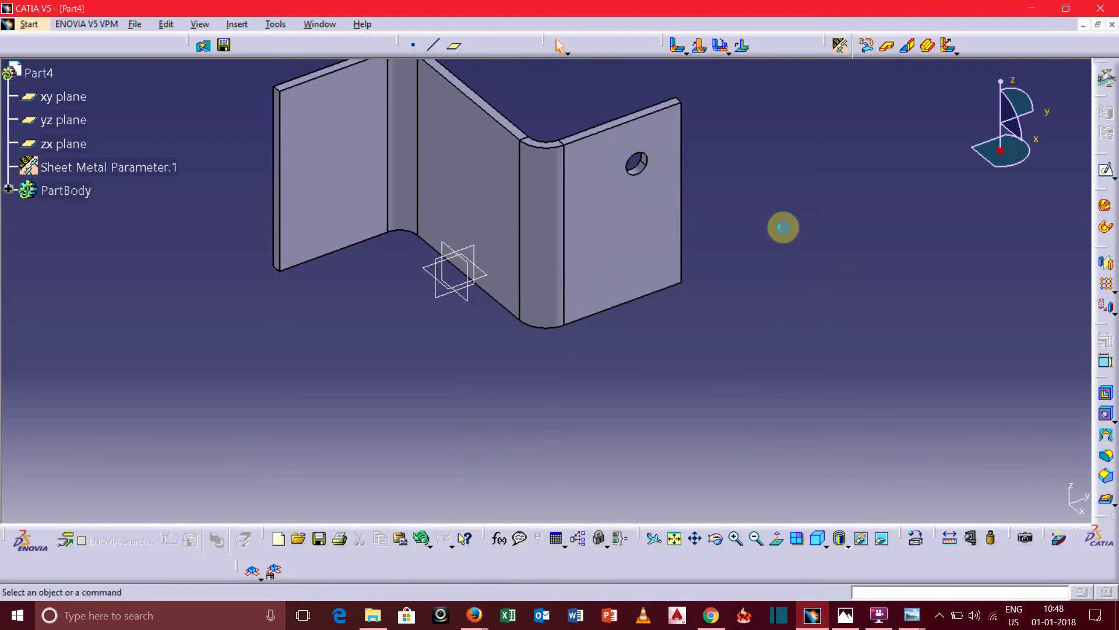
- Pan the view and start a second hole on the right flange face
{"action": "mouse_move", "coordinate": [782, 228]}
{"action": "middle_mouse_down"}
{"action": "mouse_move", "coordinate": [784, 251]}
{"action": "mouse_move", "coordinate": [787, 237]}
{"action": "middle_mouse_up"}
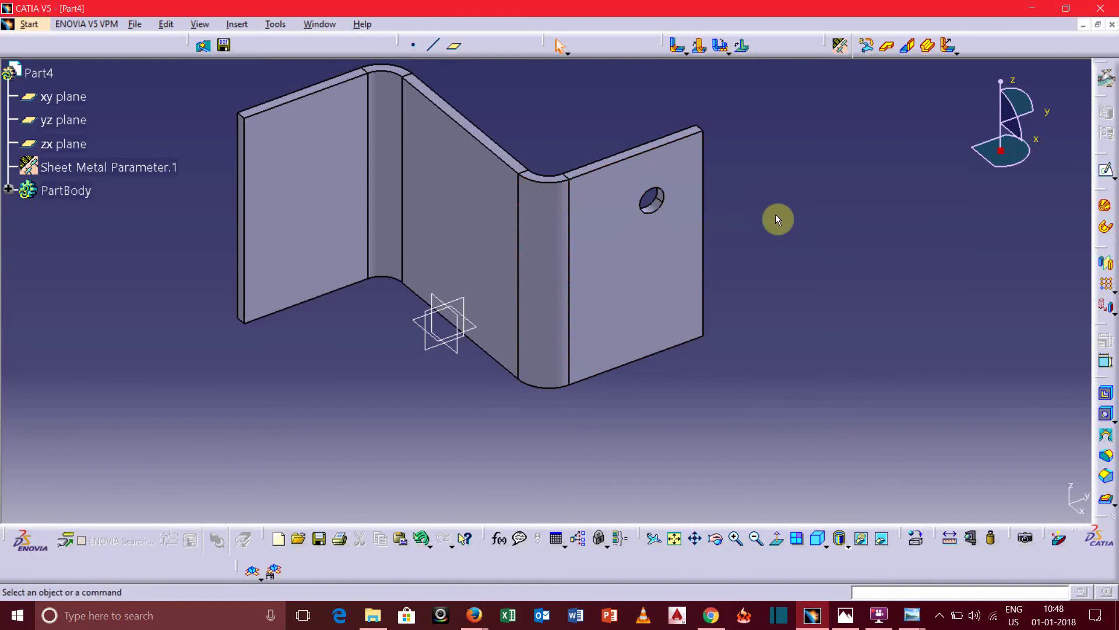
{"action": "middle_click_drag", "start_coordinate": [842, 256], "coordinate": [936, 257]}
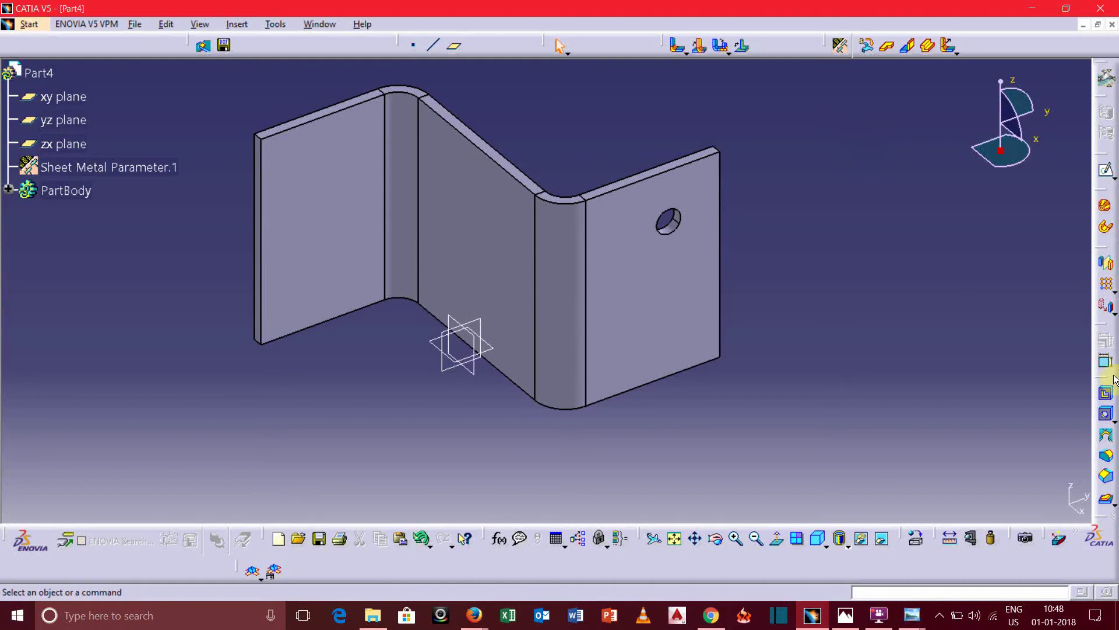
{"action": "left_click", "coordinate": [1106, 413]}
{"action": "left_click", "coordinate": [672, 315]}
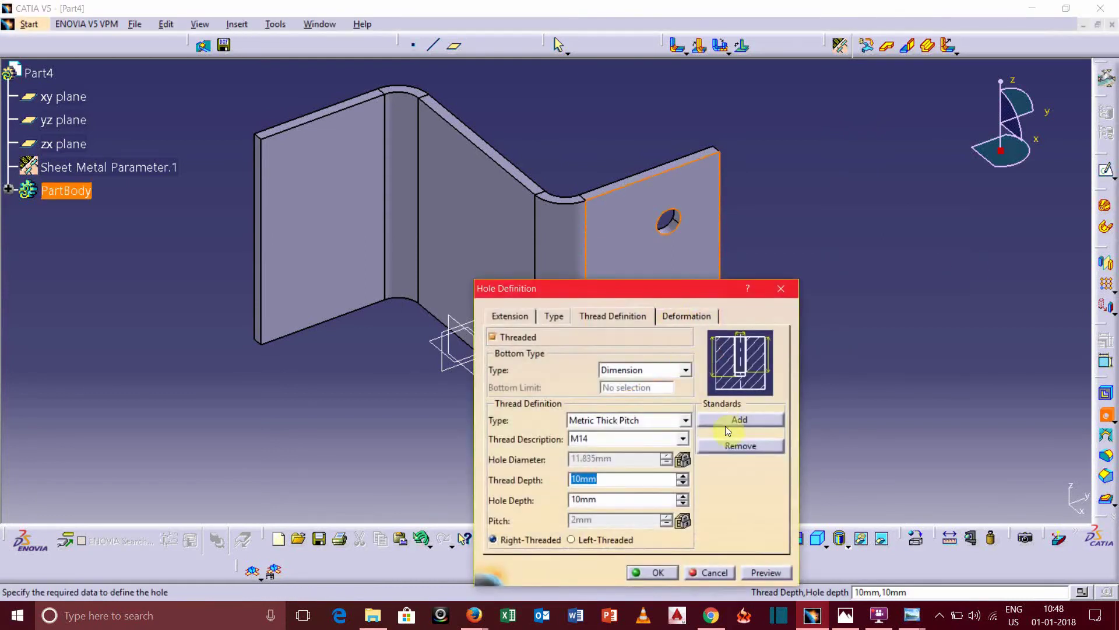
- In the positioning sketch, dimension the second hole centre to the right and bottom edges
{"action": "left_click", "coordinate": [500, 317]}
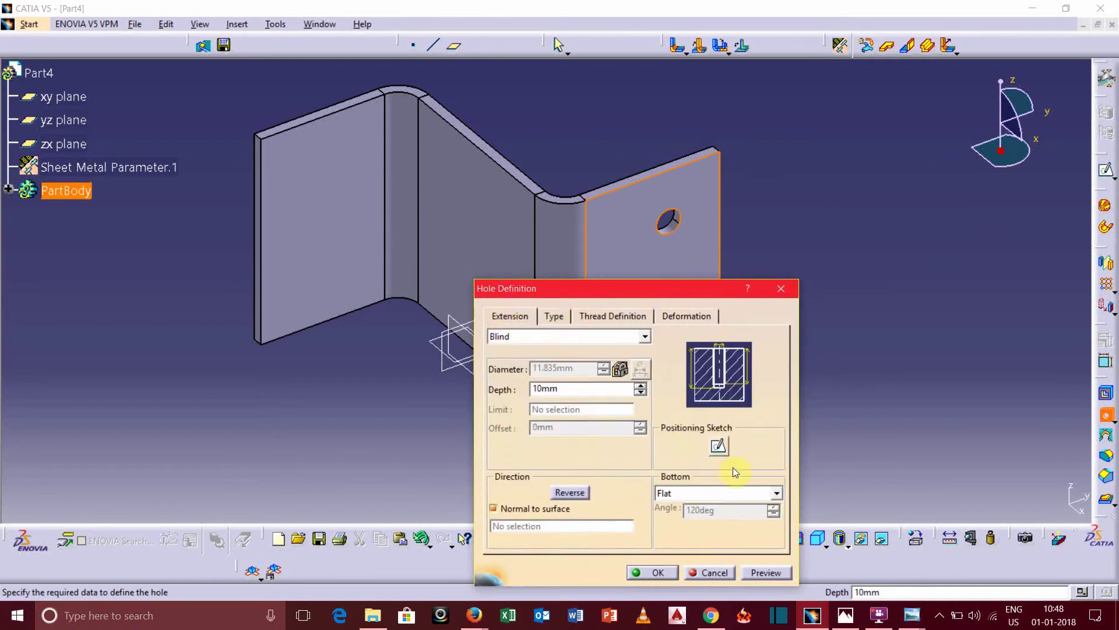
{"action": "left_click", "coordinate": [720, 446]}
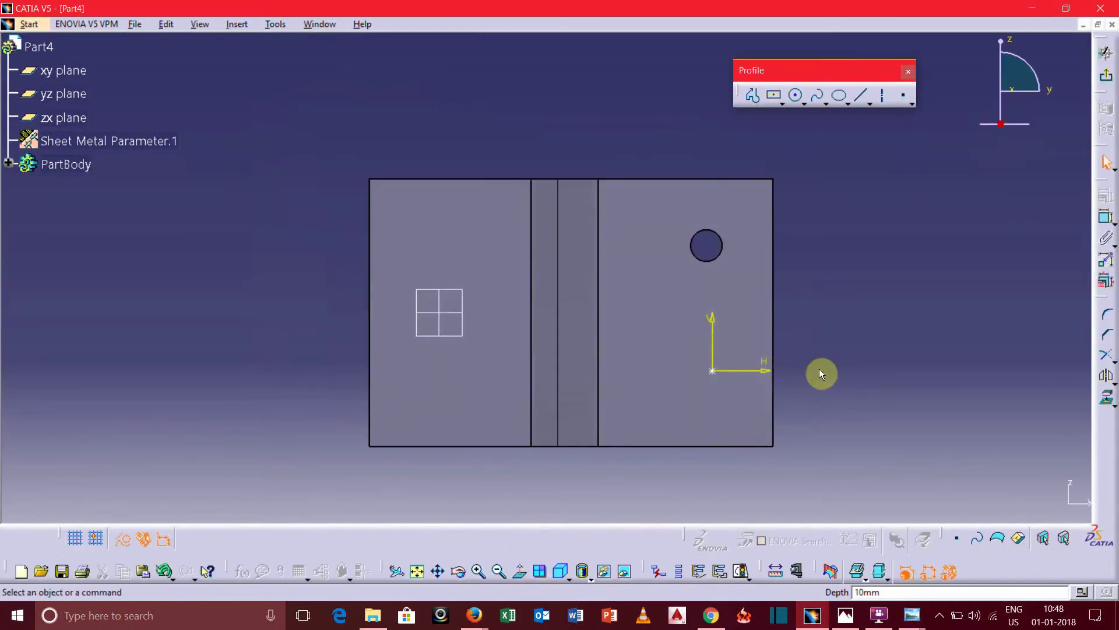
{"action": "left_click", "coordinate": [1106, 219]}
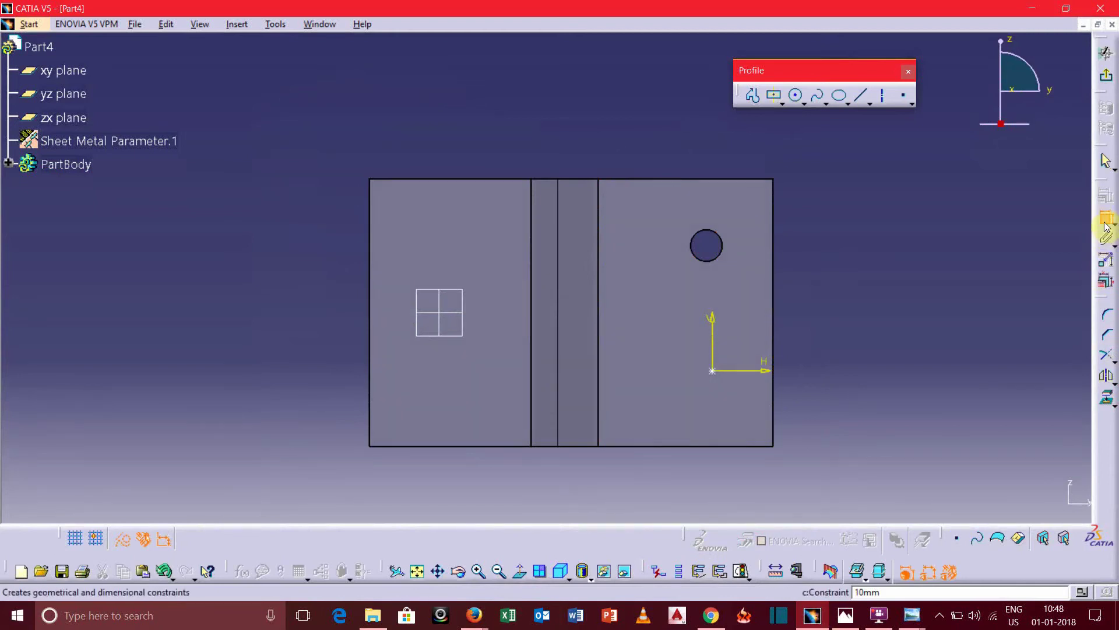
{"action": "left_click", "coordinate": [720, 373]}
{"action": "left_click", "coordinate": [781, 327]}
{"action": "left_click", "coordinate": [842, 331]}
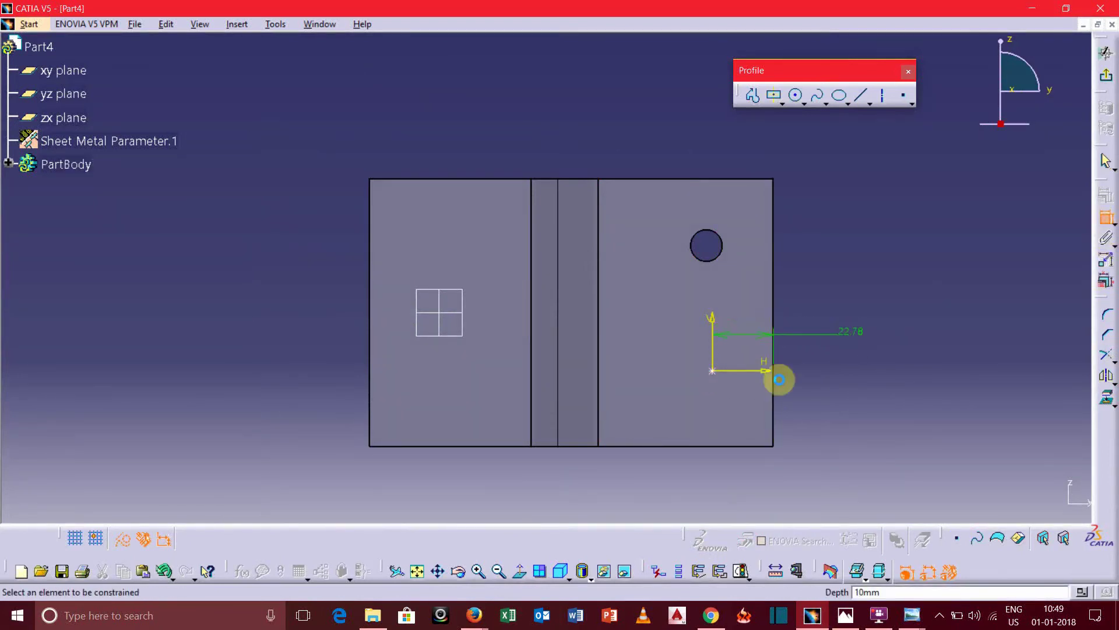
{"action": "left_click", "coordinate": [719, 374]}
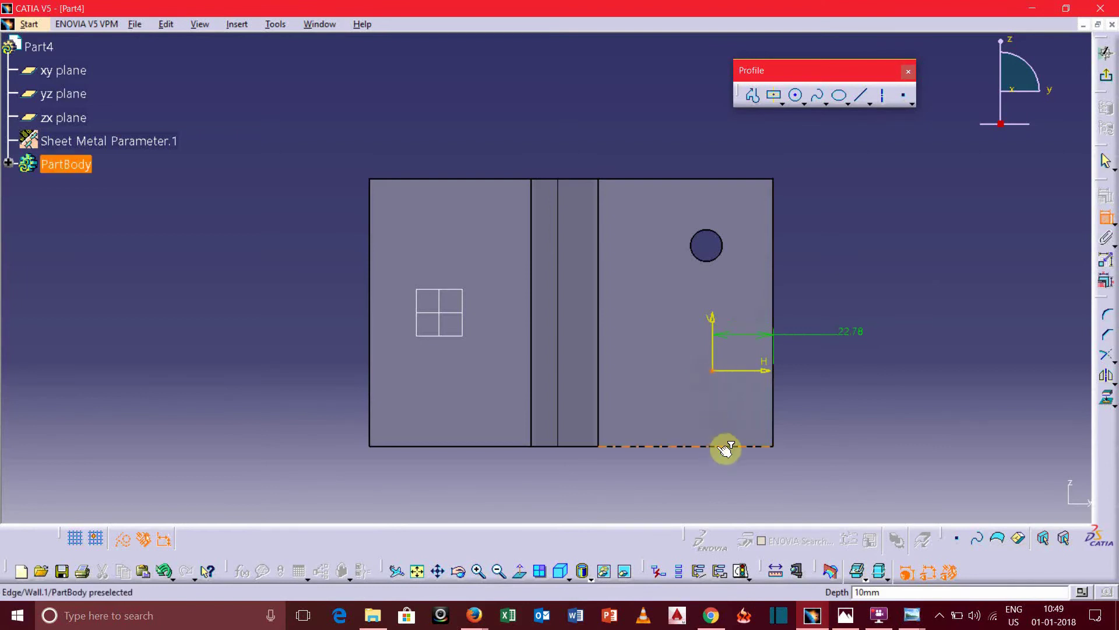
{"action": "left_click", "coordinate": [718, 447]}
{"action": "left_click", "coordinate": [908, 430]}
- Set the bottom distance to 25 mm, create the hole, and pick the left flange face
{"action": "double_click", "coordinate": [904, 423]}
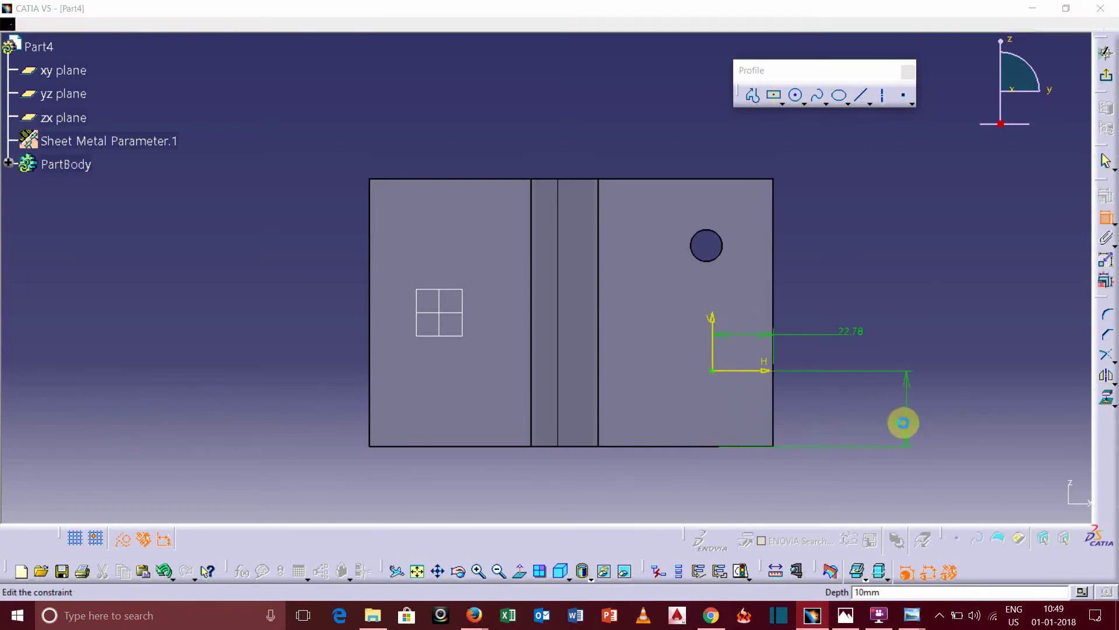
{"action": "type", "text": "25"}
{"action": "key", "text": "Return"}
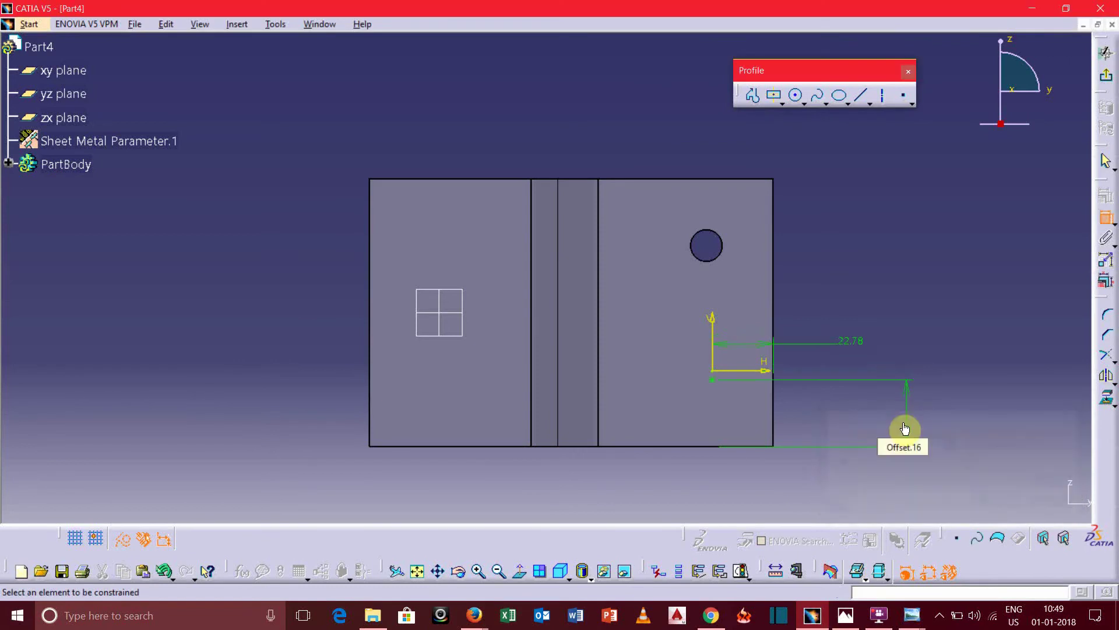
{"action": "double_click", "coordinate": [862, 346]}
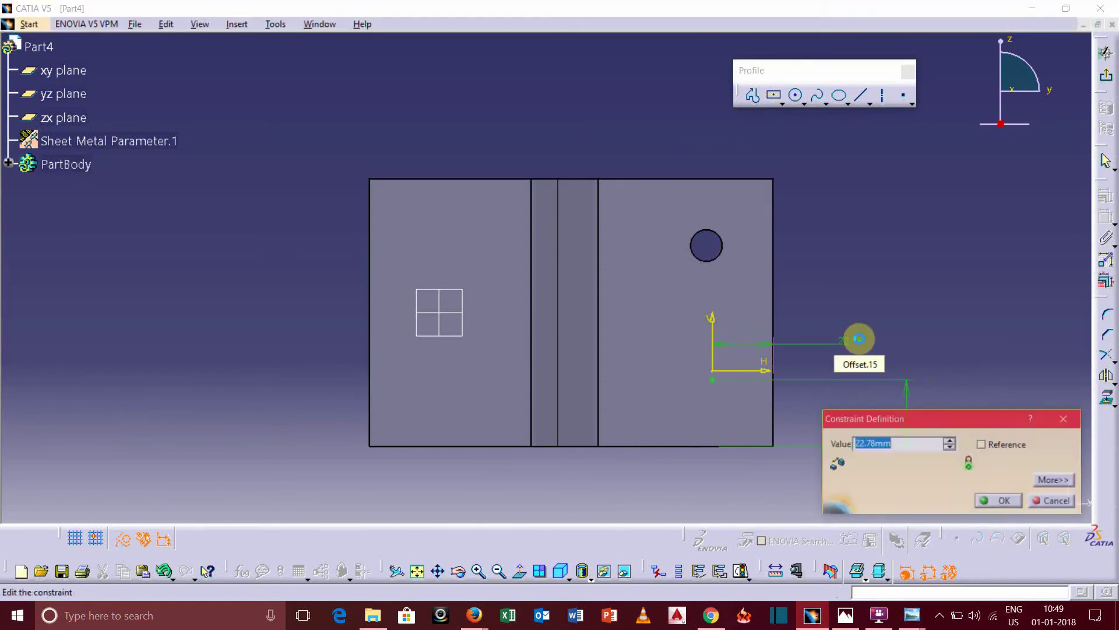
{"action": "key", "text": "Return"}
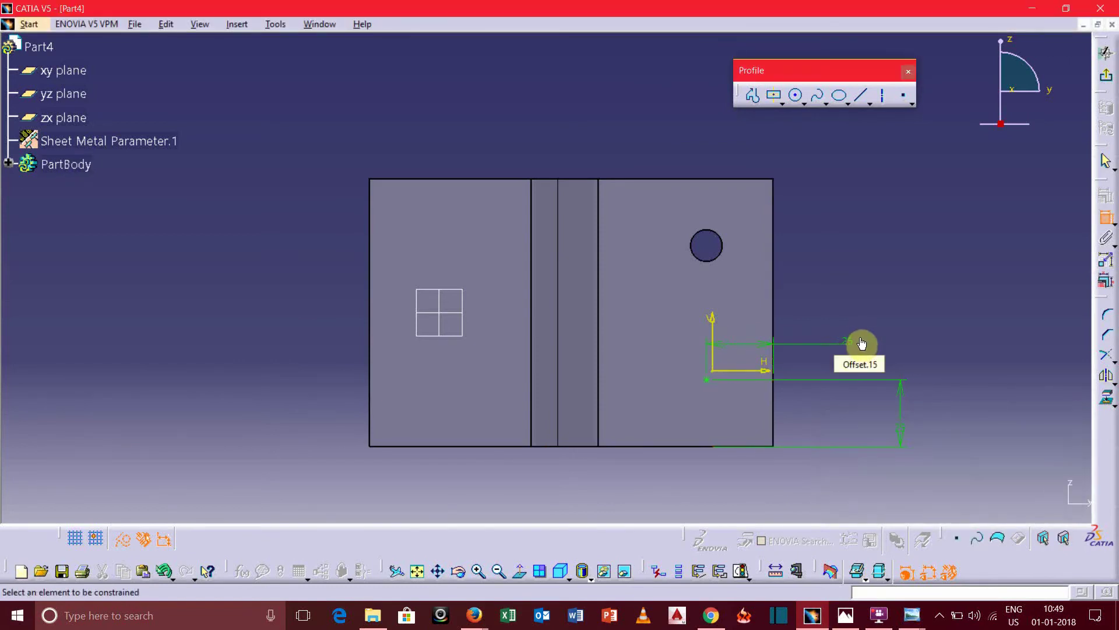
{"action": "left_click", "coordinate": [1108, 81]}
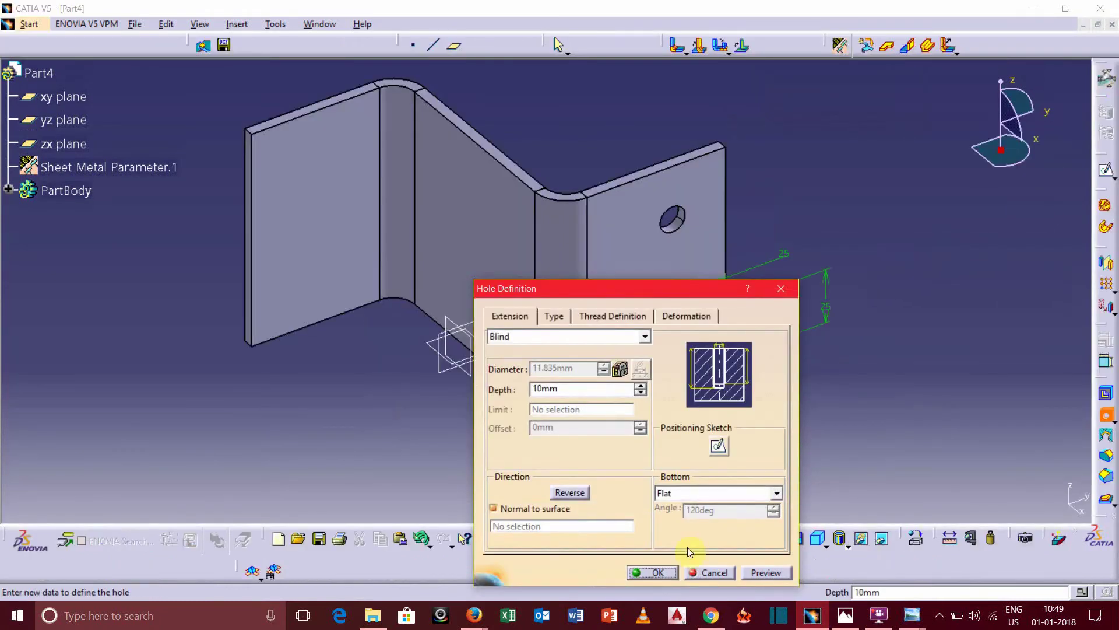
{"action": "left_click", "coordinate": [646, 574]}
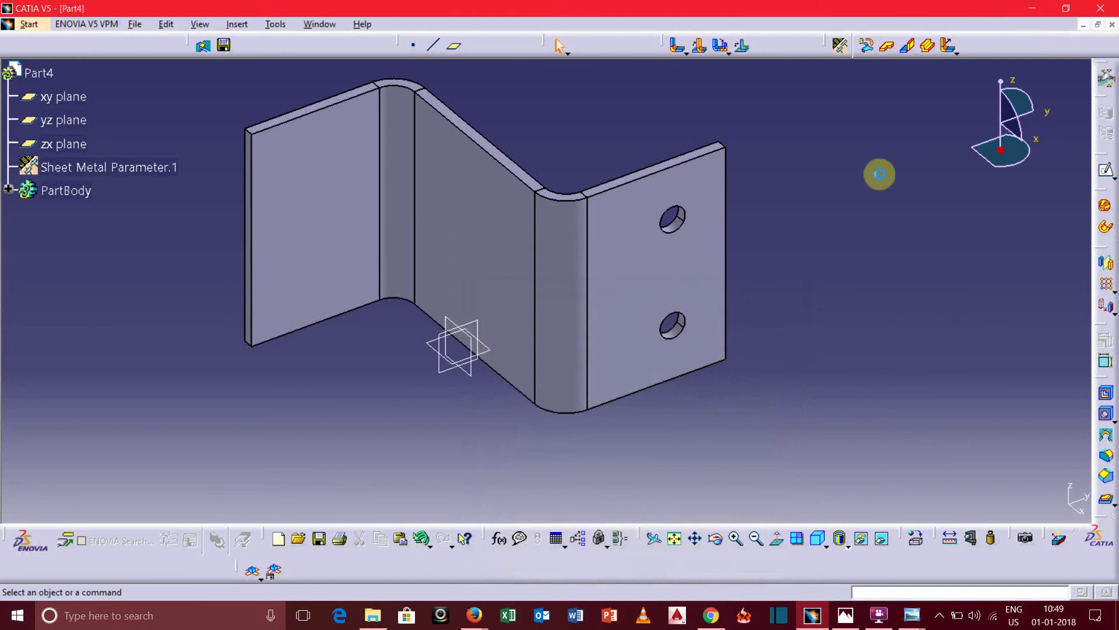
{"action": "left_click", "coordinate": [314, 180]}
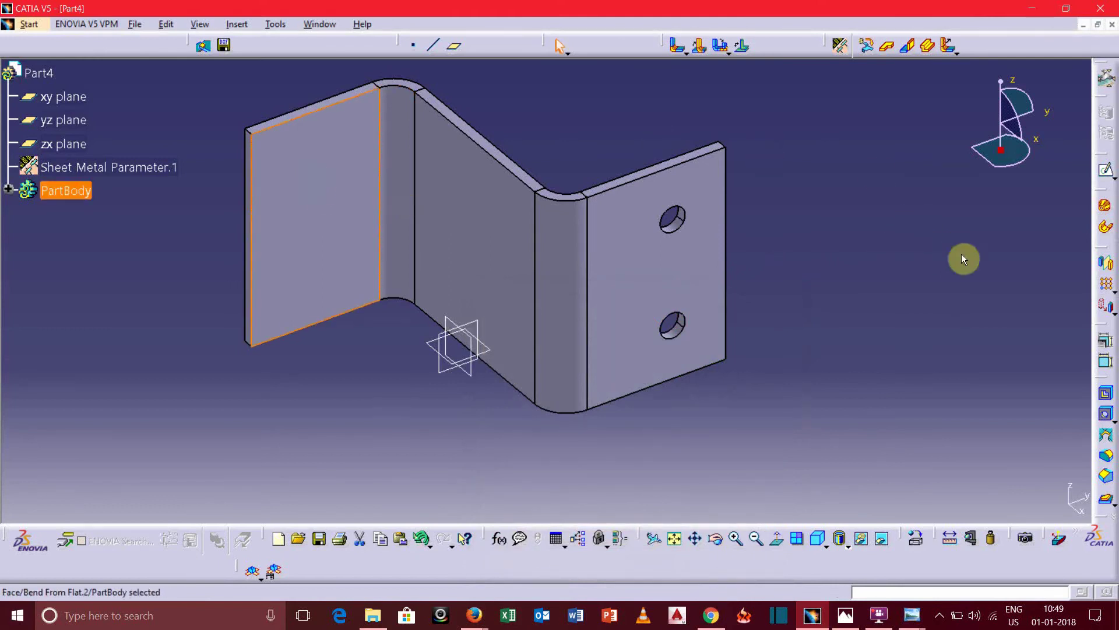
- Start a hole on the left flange face and open its positioning sketch
{"action": "left_click", "coordinate": [1108, 416]}
{"action": "left_click", "coordinate": [310, 169]}
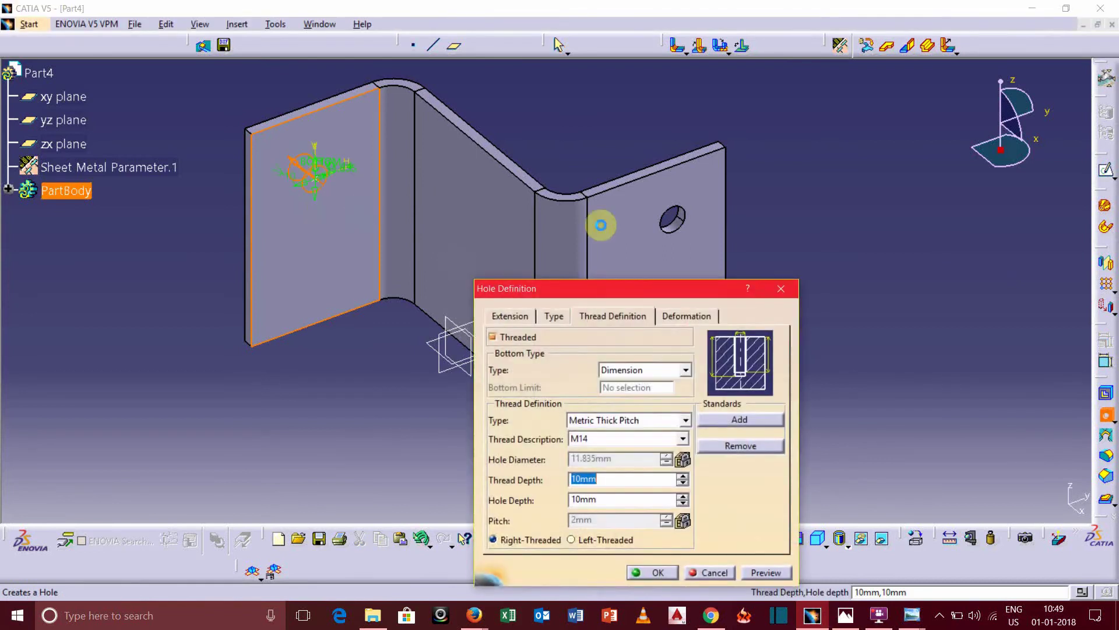
{"action": "left_click", "coordinate": [508, 318]}
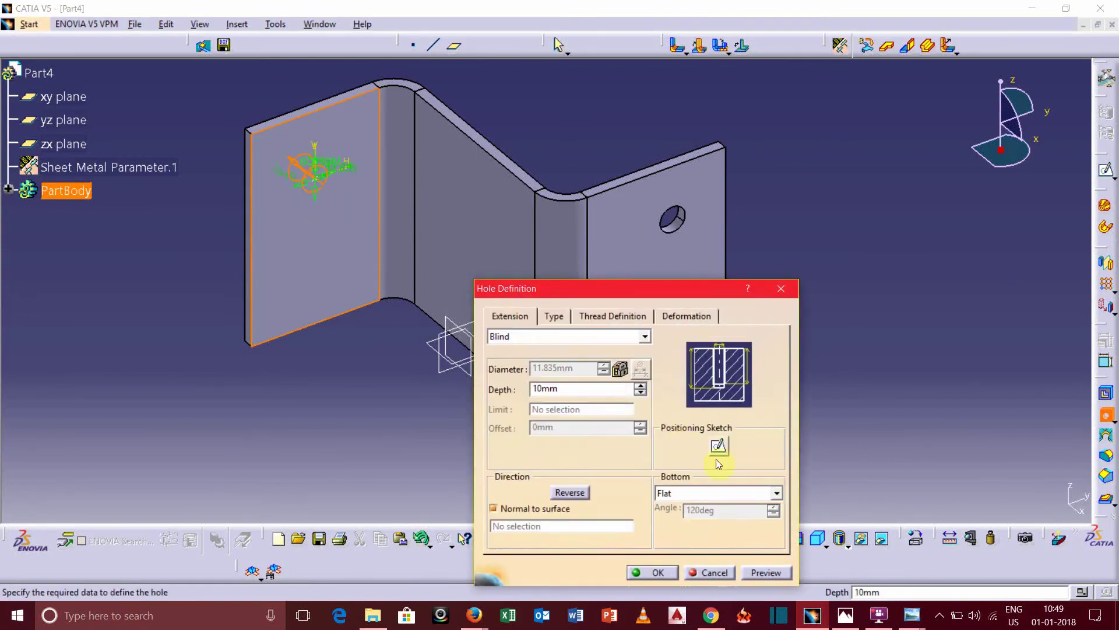
{"action": "left_click", "coordinate": [718, 444]}
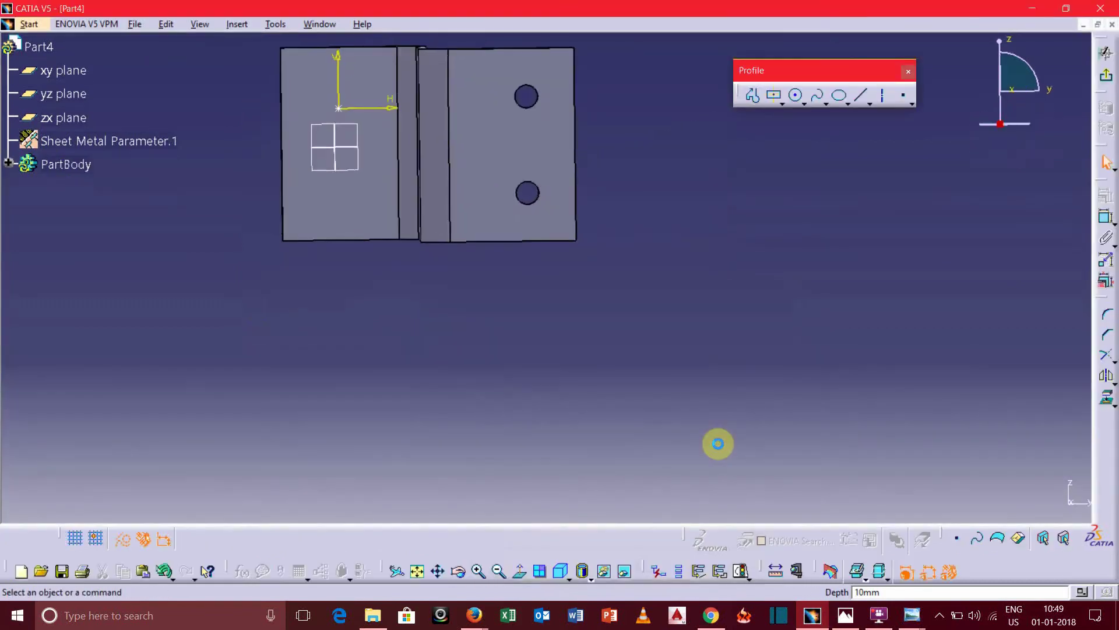
{"action": "left_click", "coordinate": [1107, 219]}
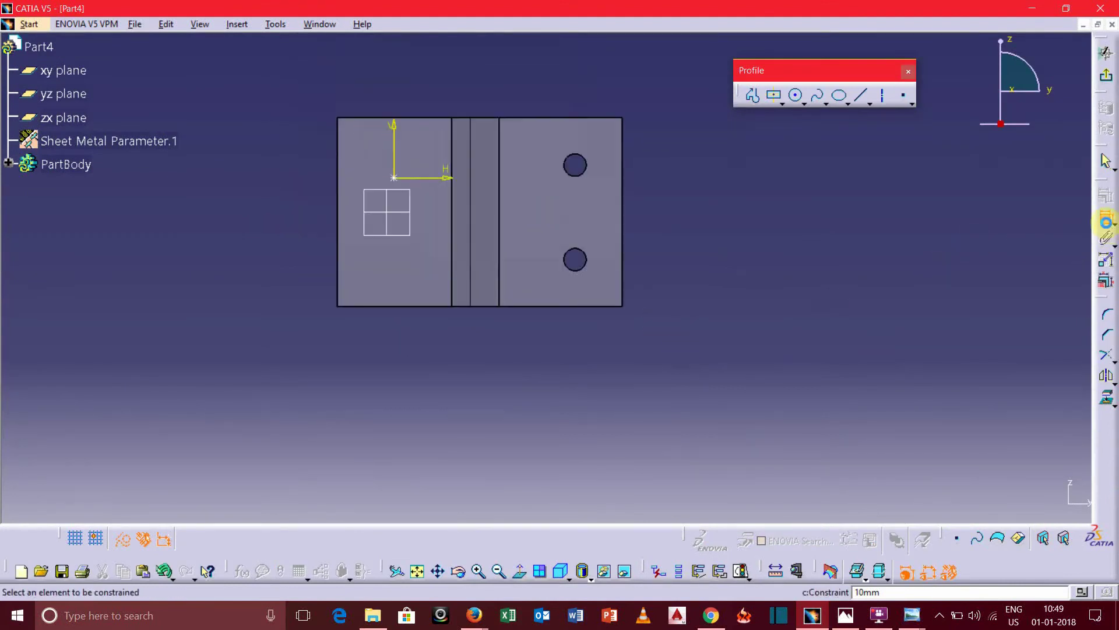
{"action": "left_click", "coordinate": [396, 178]}
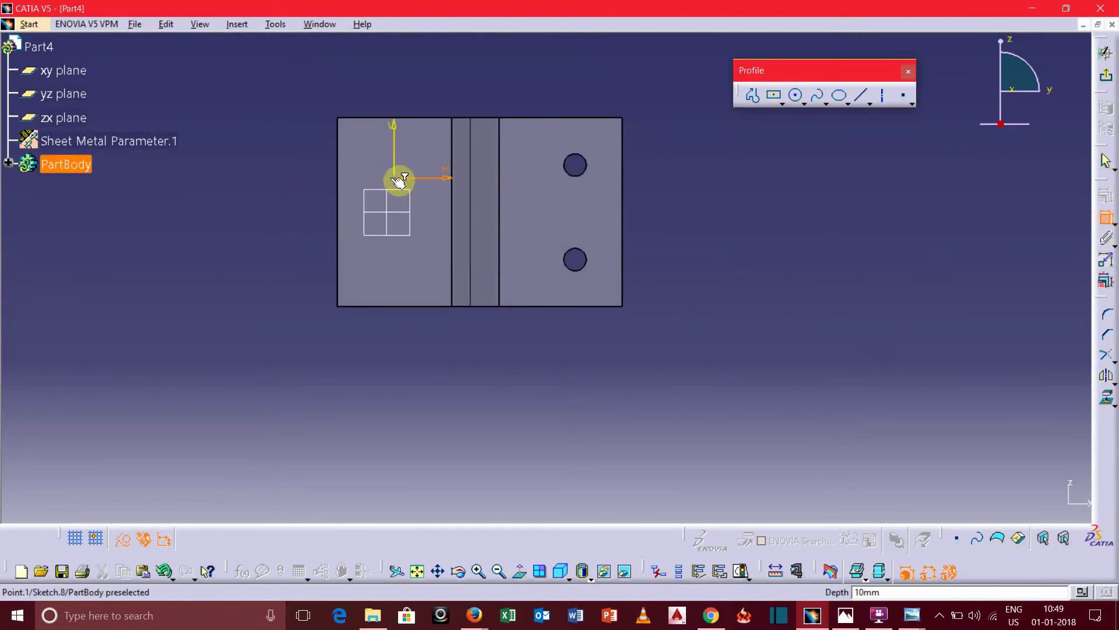
{"action": "left_click", "coordinate": [394, 162]}
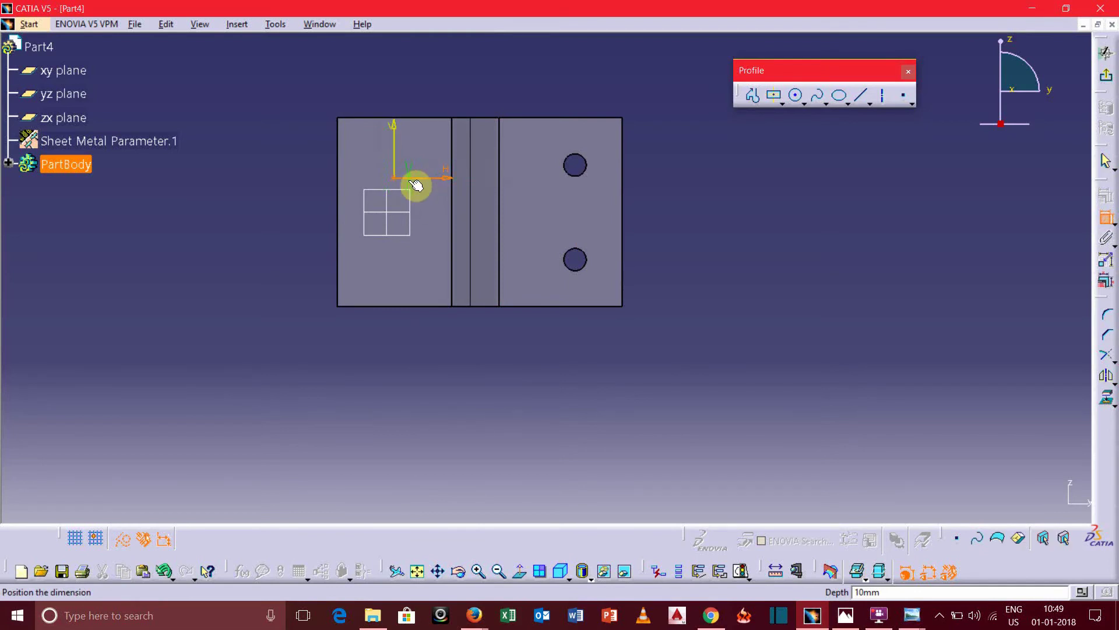
- Dimension the hole centre to the left flange's top and left edges
{"action": "left_click", "coordinate": [1106, 219]}
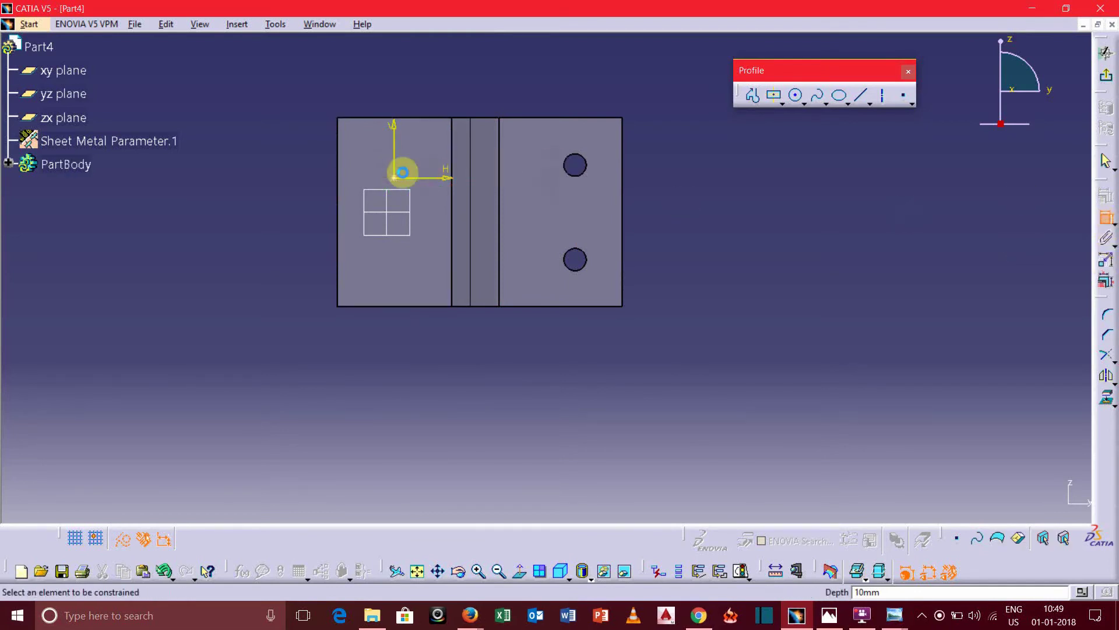
{"action": "left_click", "coordinate": [407, 119]}
{"action": "left_click", "coordinate": [264, 133]}
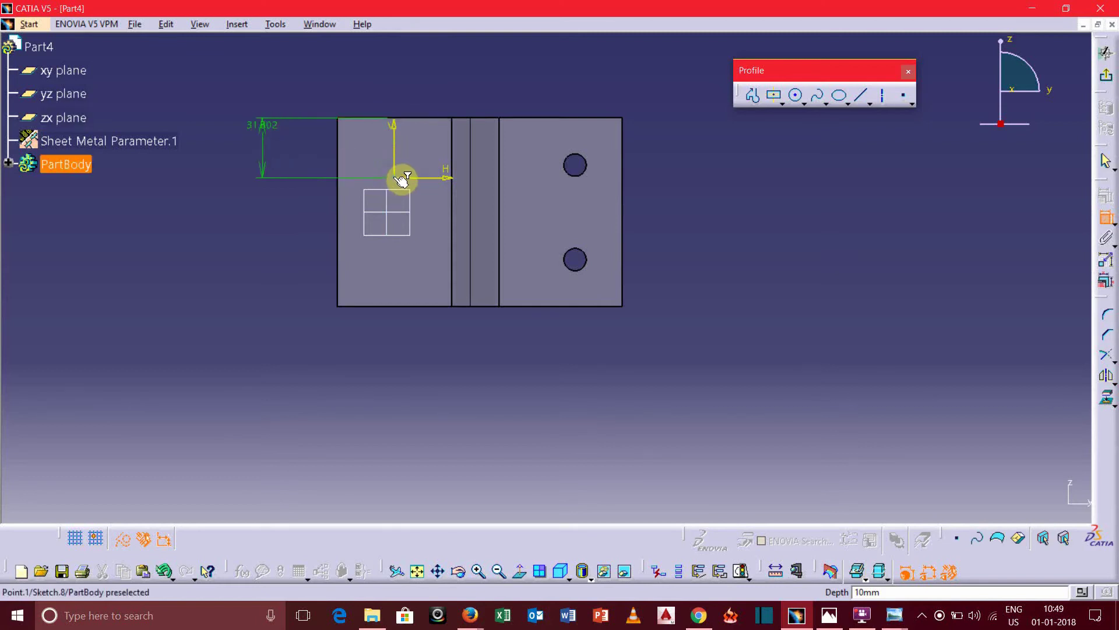
{"action": "left_click", "coordinate": [402, 179]}
{"action": "left_click", "coordinate": [338, 155]}
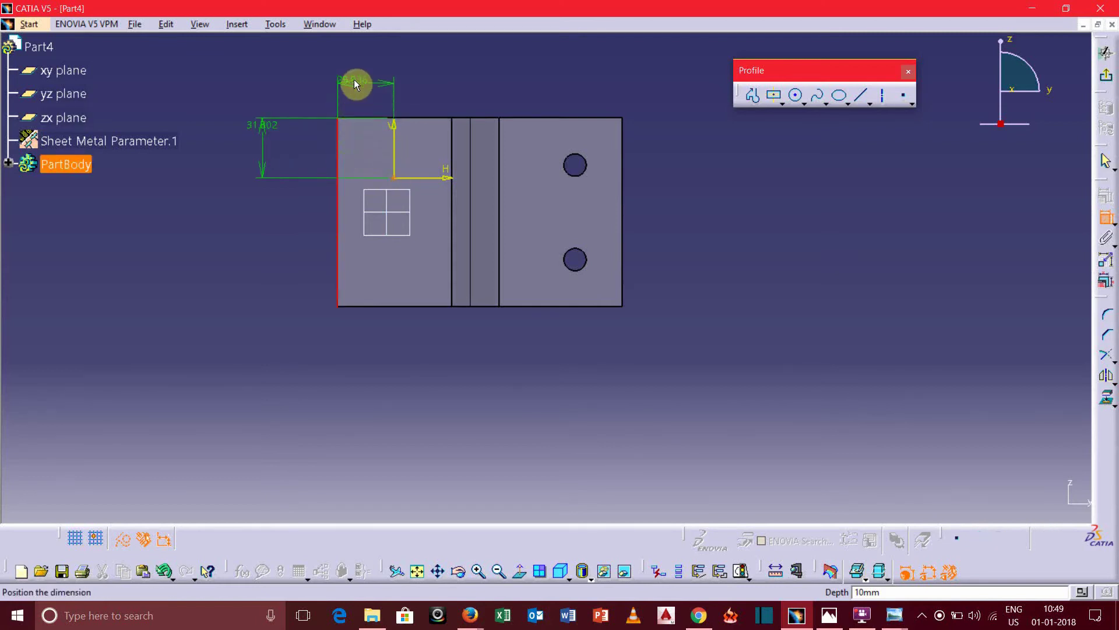
{"action": "left_click", "coordinate": [353, 83]}
- Make both left-flange distances 25 mm and leave the sketch
{"action": "double_click", "coordinate": [357, 70]}
{"action": "type", "text": "2"}
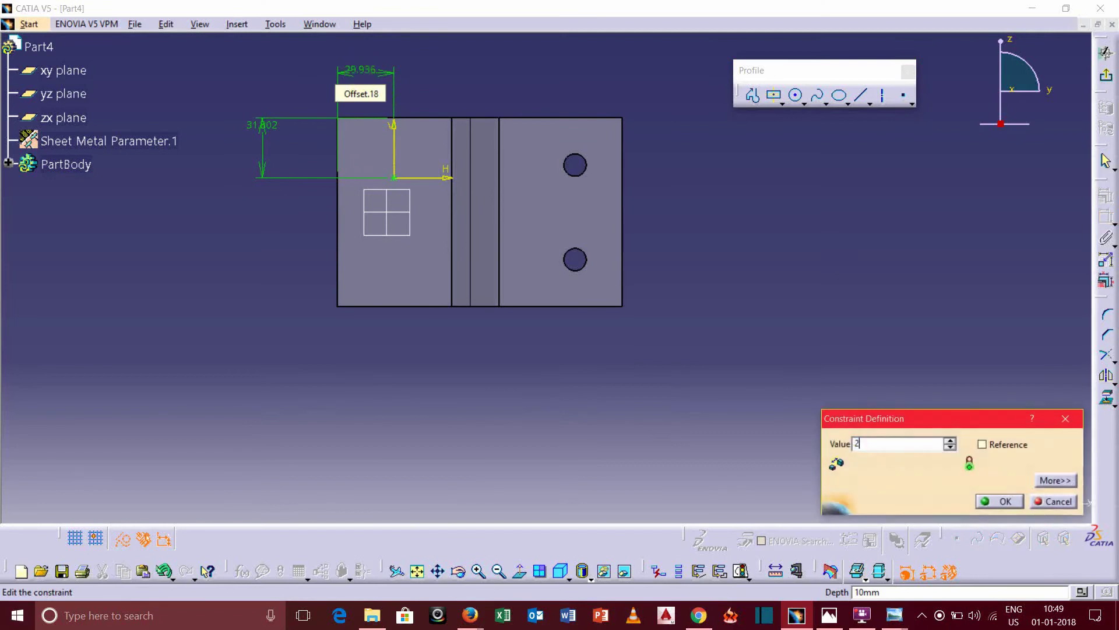
{"action": "type", "text": "5mm"}
{"action": "key", "text": "Return"}
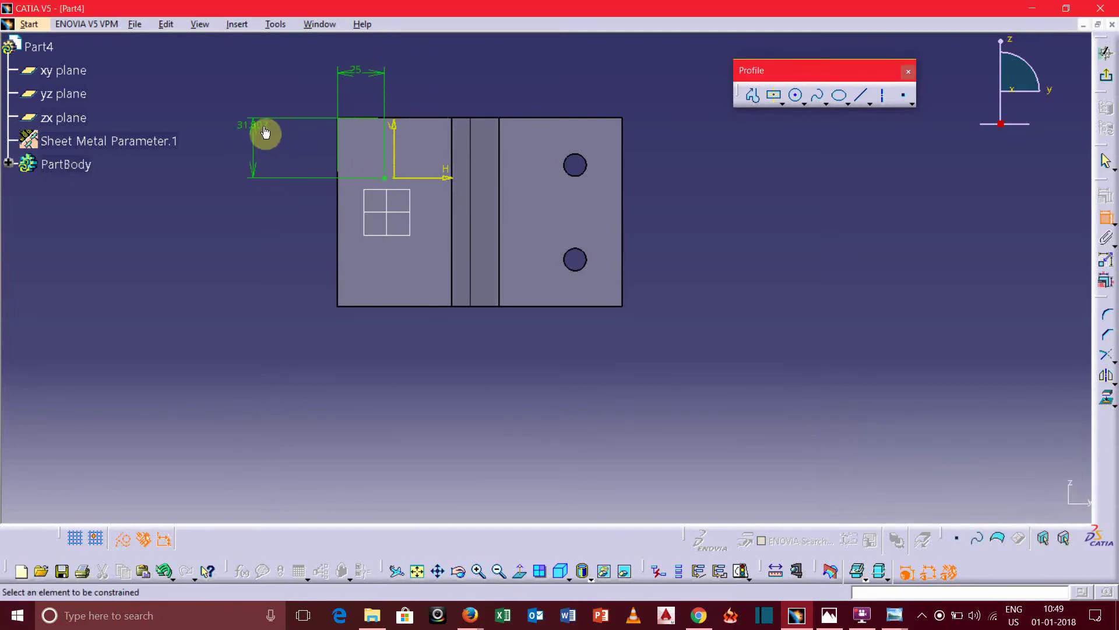
{"action": "double_click", "coordinate": [246, 122]}
{"action": "type", "text": "25"}
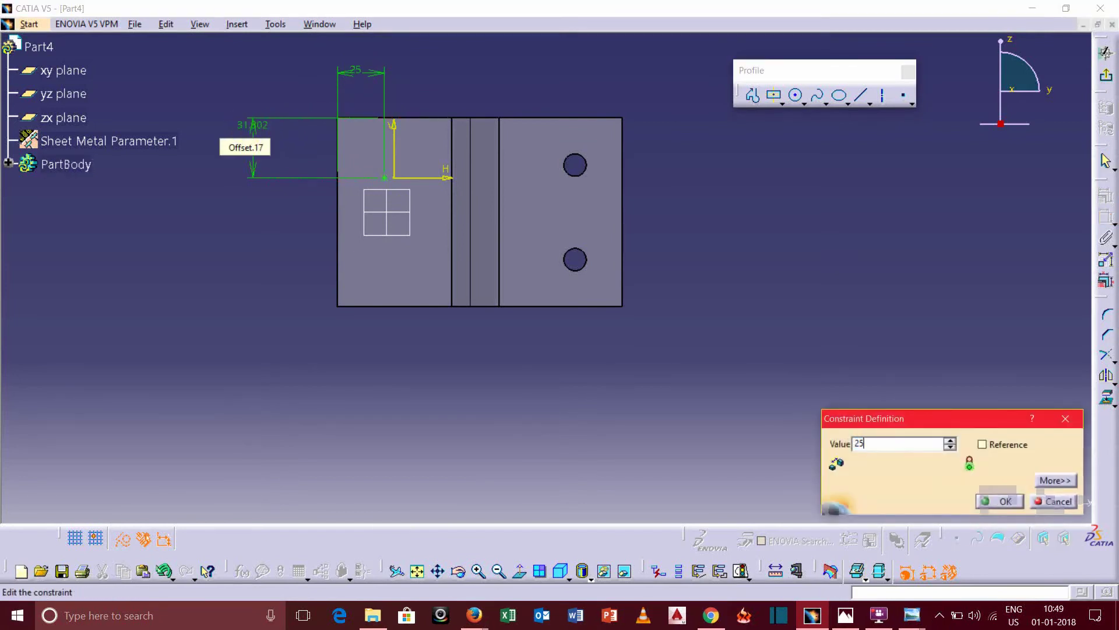
{"action": "key", "text": "Return"}
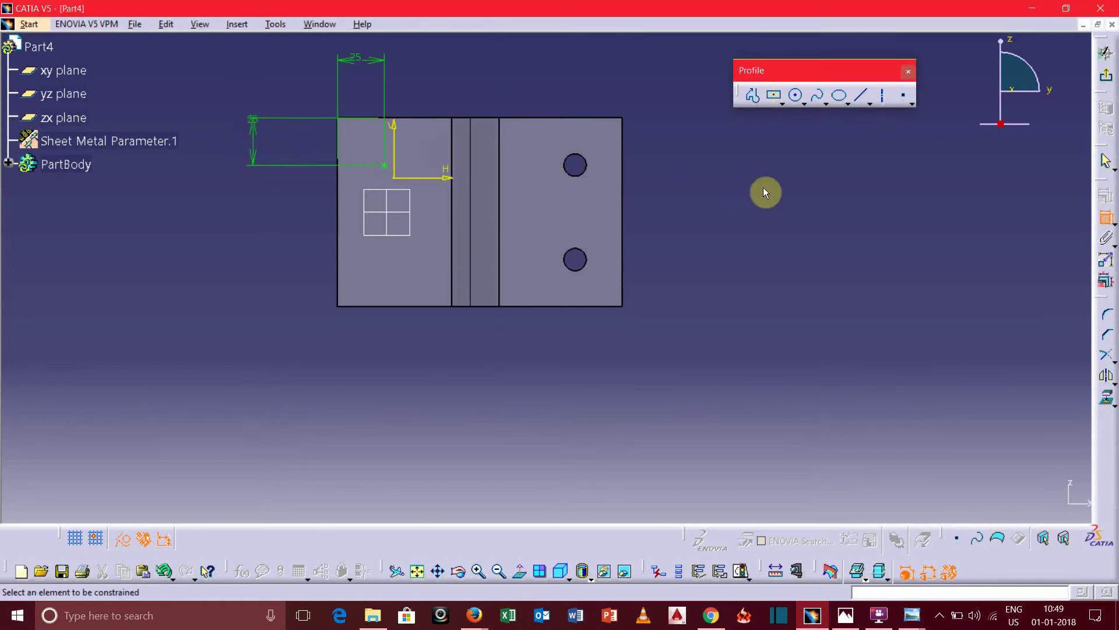
{"action": "left_click", "coordinate": [1105, 77]}
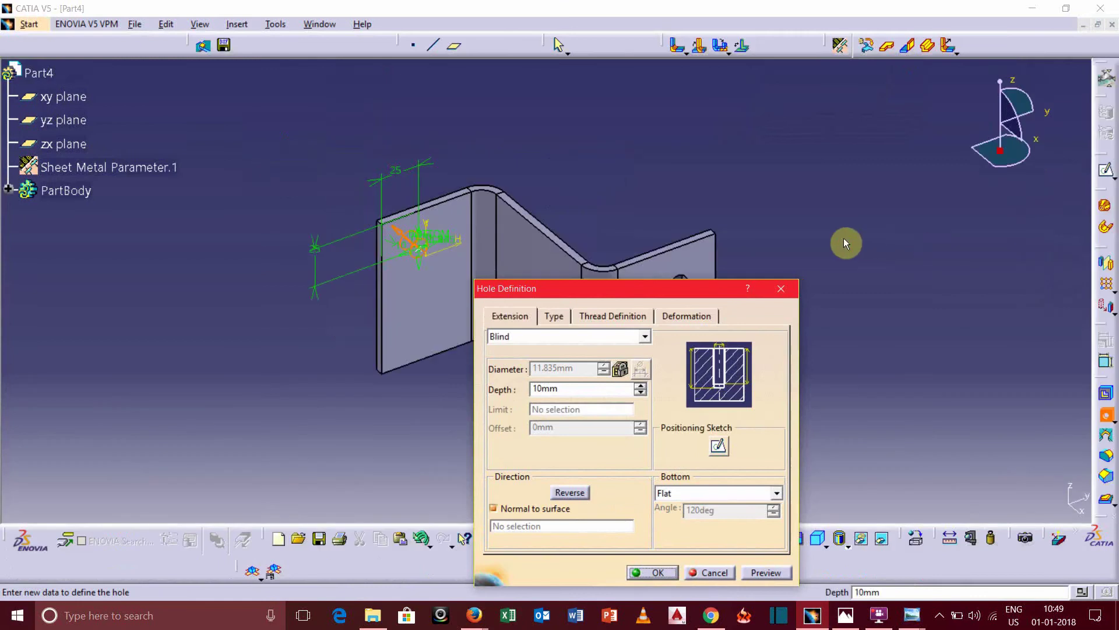
- Thread the left-flange hole as M14 Metric Thick Pitch, then preview and create it
{"action": "left_click", "coordinate": [612, 315]}
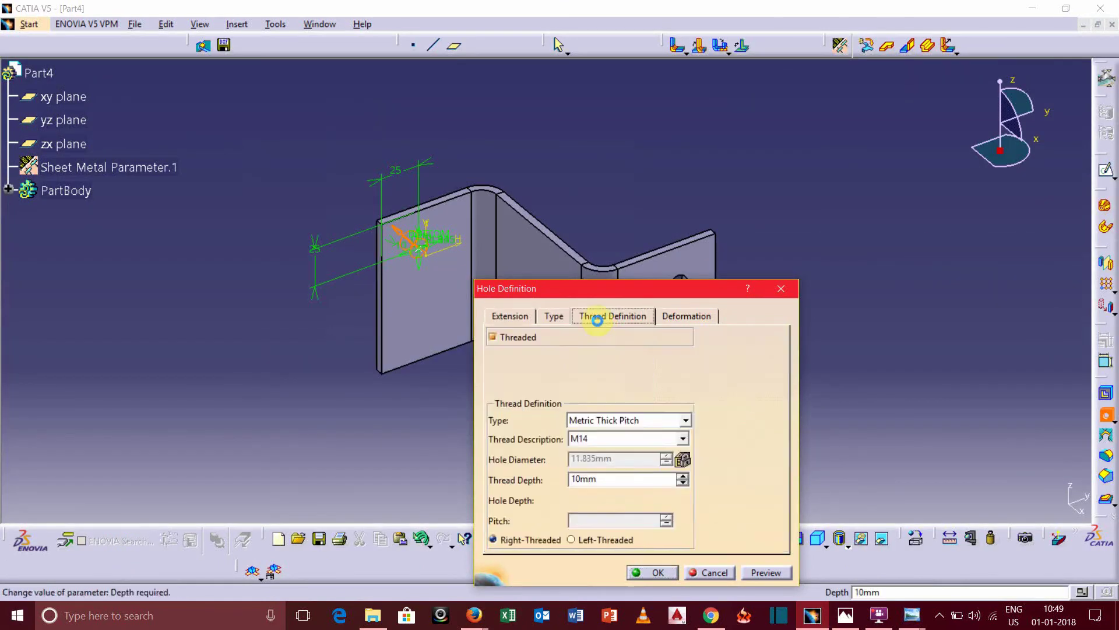
{"action": "left_click", "coordinate": [492, 337]}
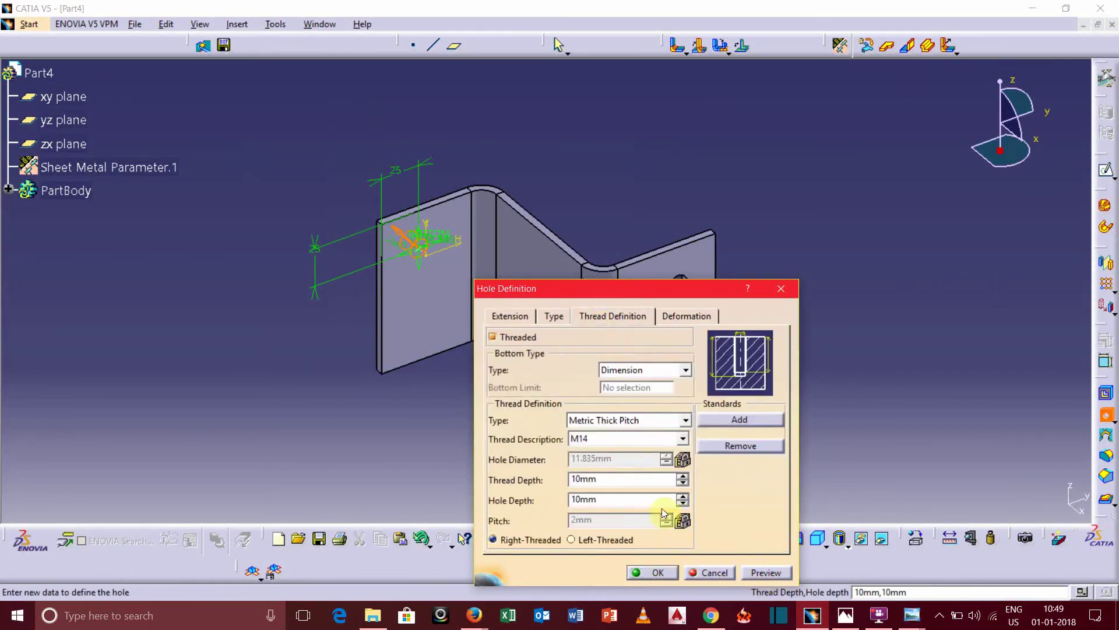
{"action": "left_click", "coordinate": [762, 575]}
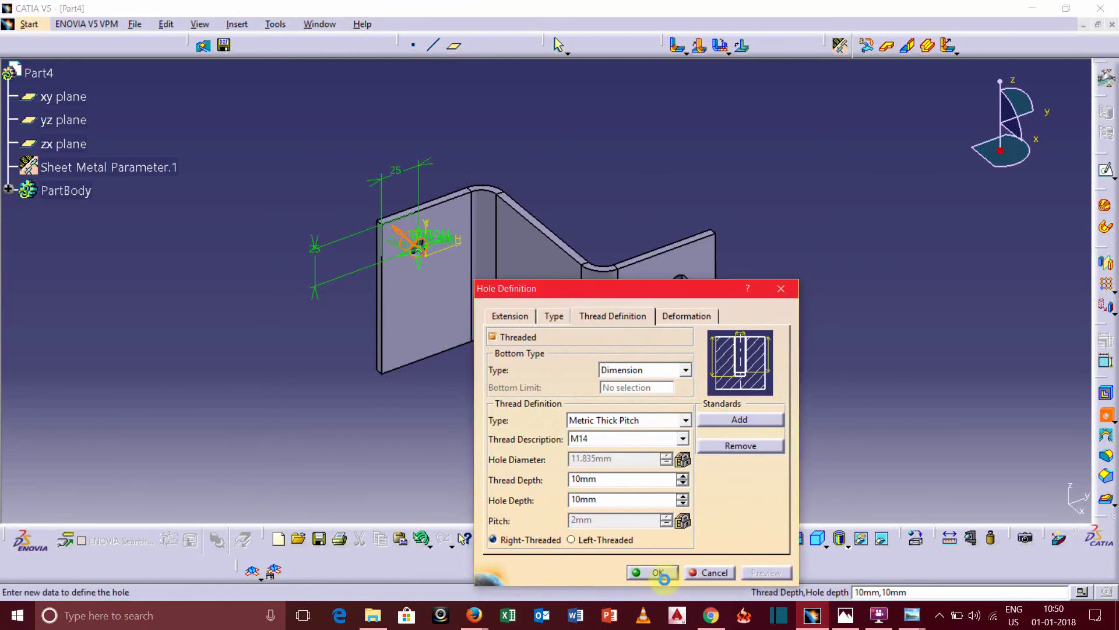
{"action": "left_click", "coordinate": [659, 574]}
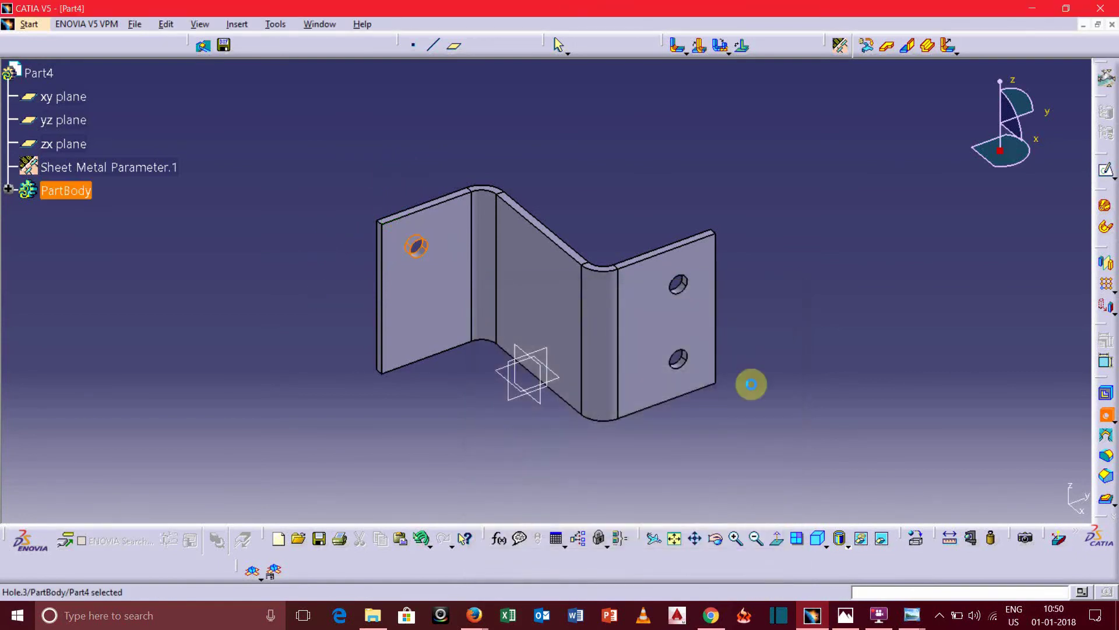
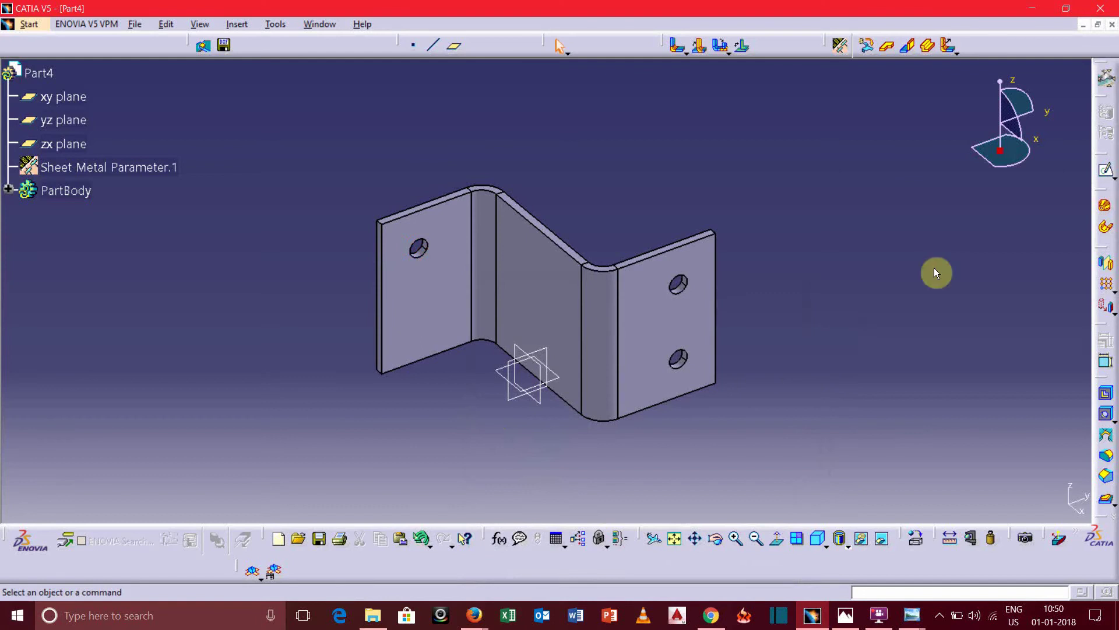
- Start a hole on the left flange face and open its positioning sketch from the Extension settings
{"action": "left_click", "coordinate": [1106, 413]}
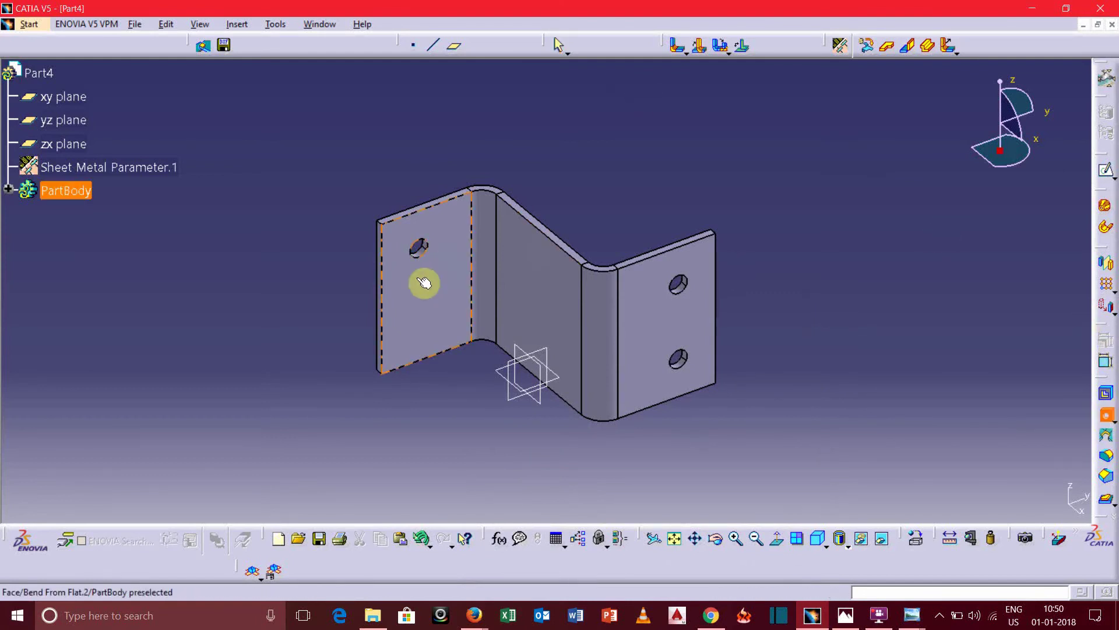
{"action": "left_click", "coordinate": [428, 309]}
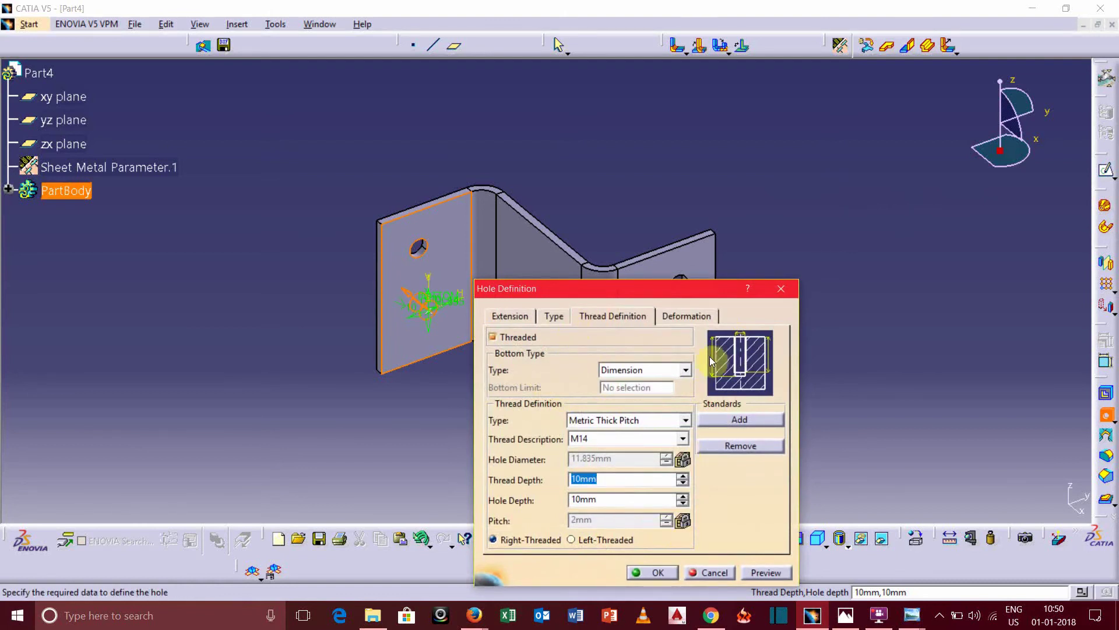
{"action": "left_click", "coordinate": [500, 320]}
{"action": "left_click", "coordinate": [718, 448]}
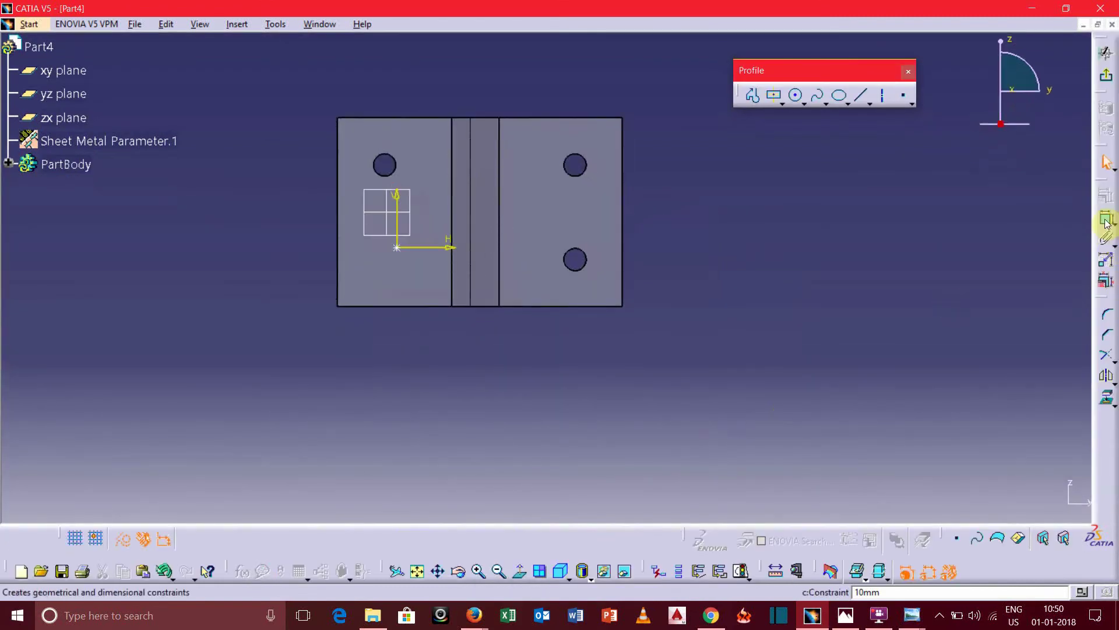
- Constrain the hole centre point with 25 mm horizontal and vertical distances, then exit the sketch
{"action": "left_click", "coordinate": [404, 251]}
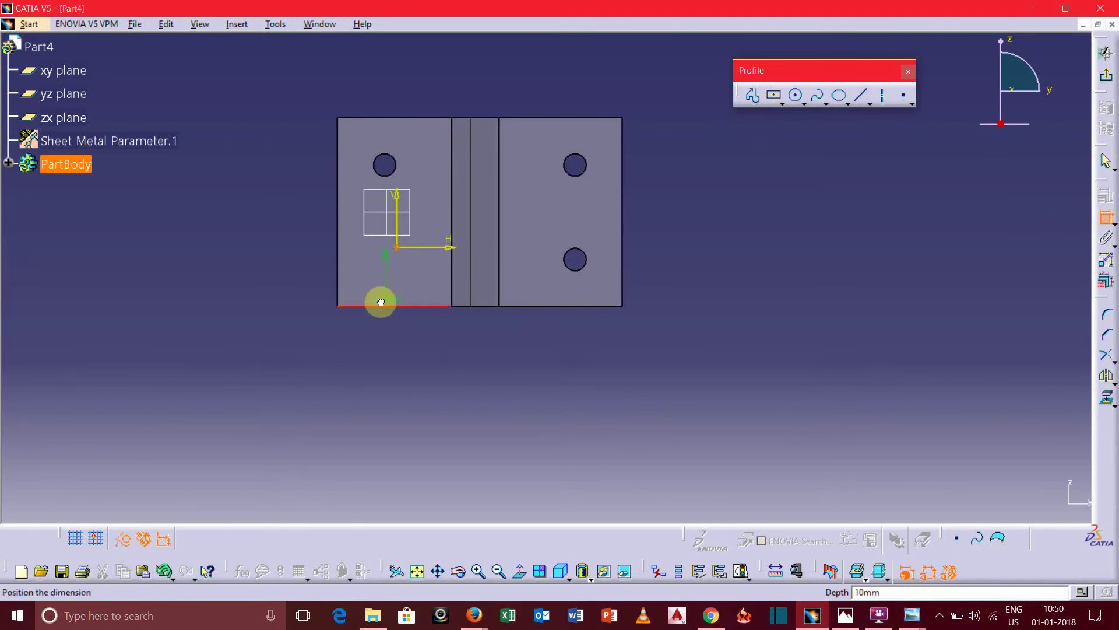
{"action": "left_click", "coordinate": [380, 305]}
{"action": "left_click", "coordinate": [398, 248]}
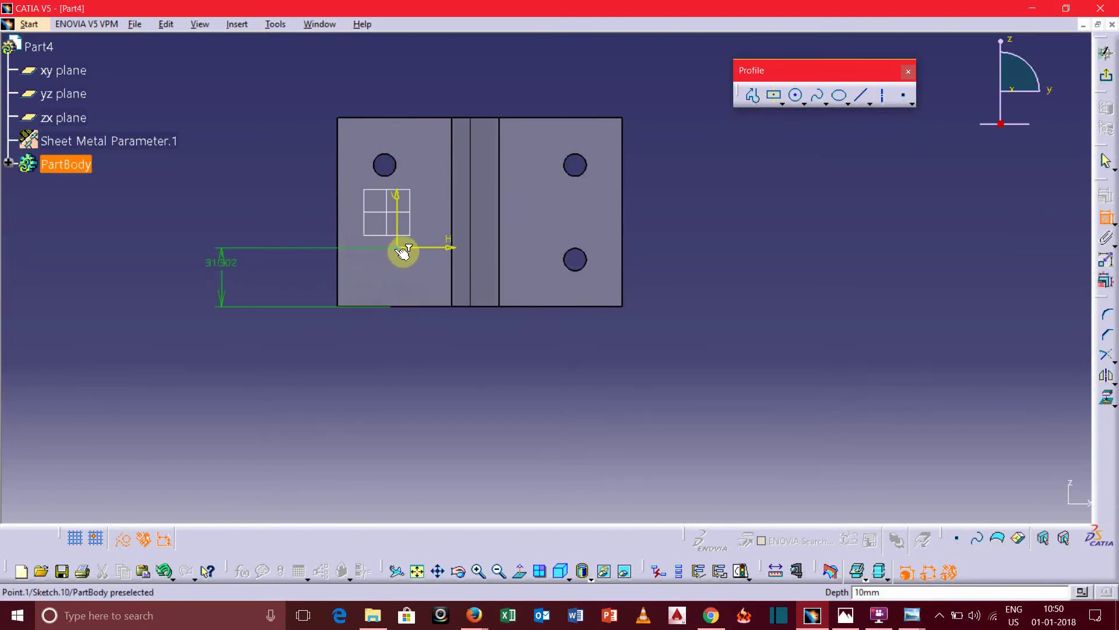
{"action": "left_click", "coordinate": [344, 230]}
{"action": "left_click", "coordinate": [400, 68]}
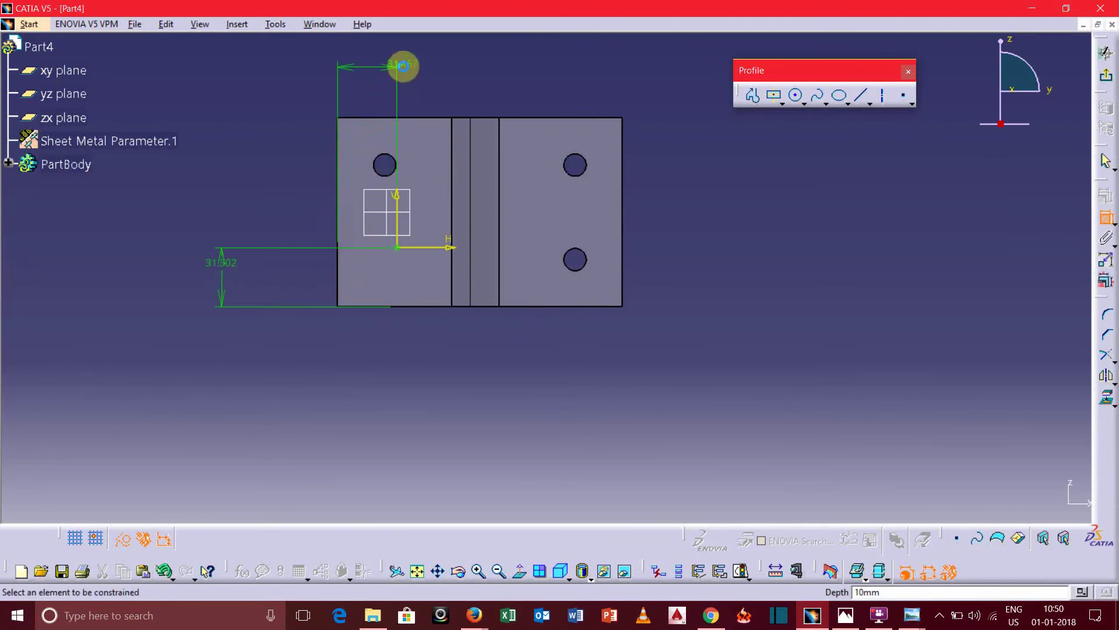
{"action": "double_click", "coordinate": [408, 68]}
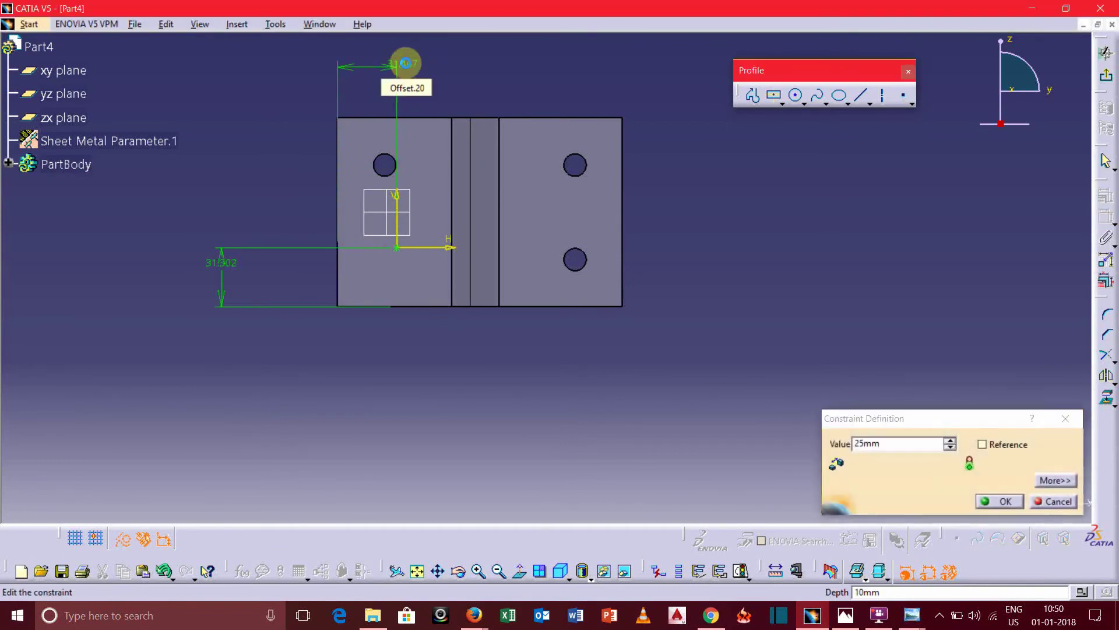
{"action": "key", "text": "Return"}
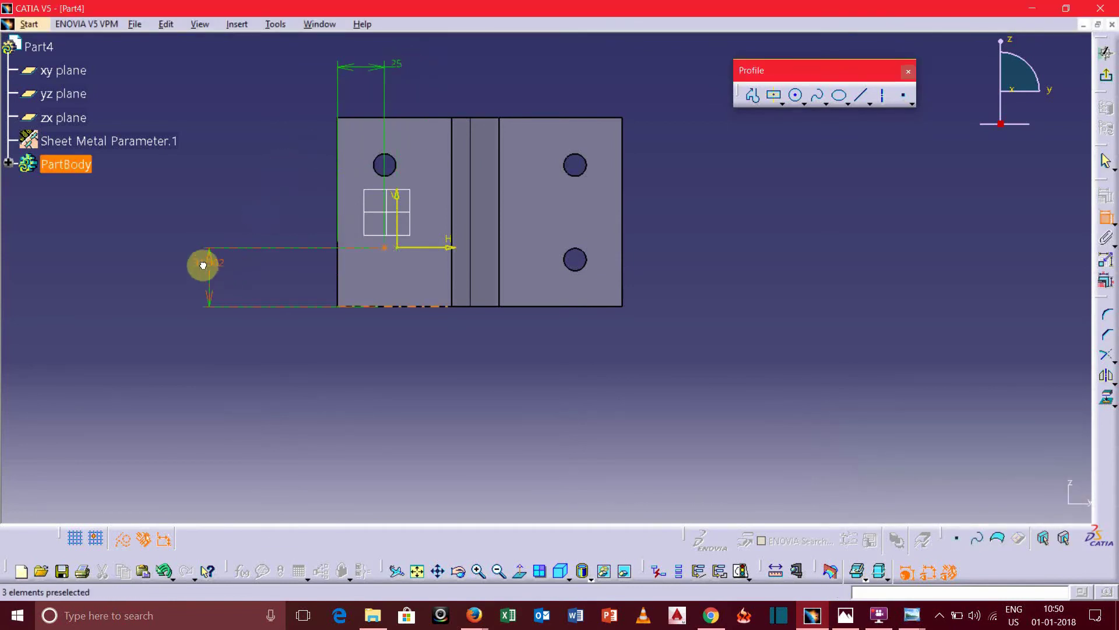
{"action": "double_click", "coordinate": [202, 263]}
{"action": "type", "text": "25"}
{"action": "key", "text": "Return"}
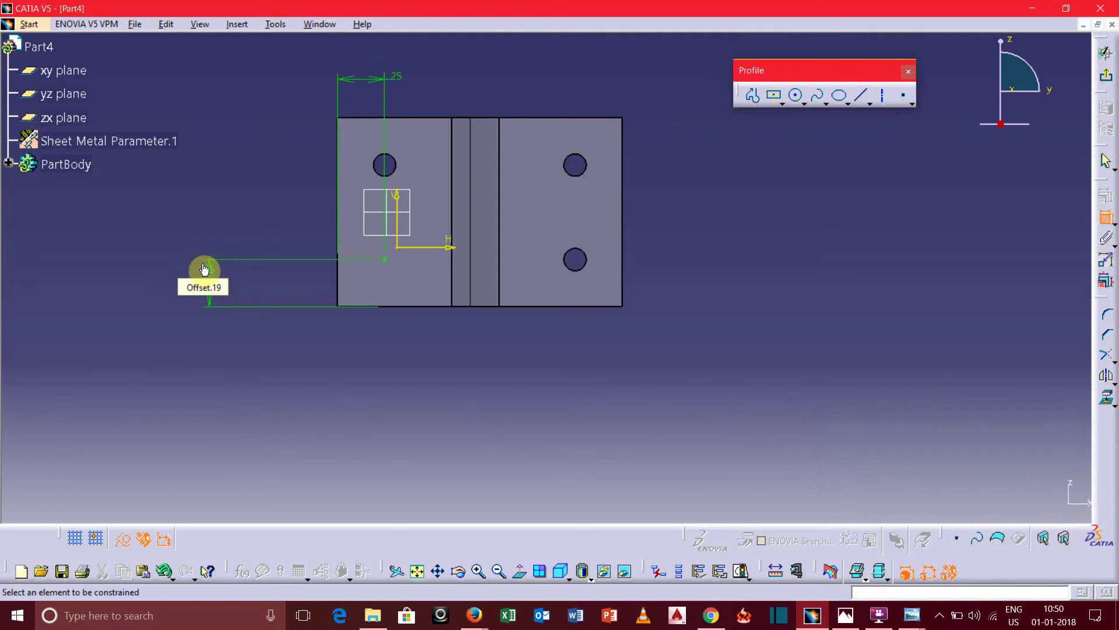
{"action": "left_click", "coordinate": [1106, 76]}
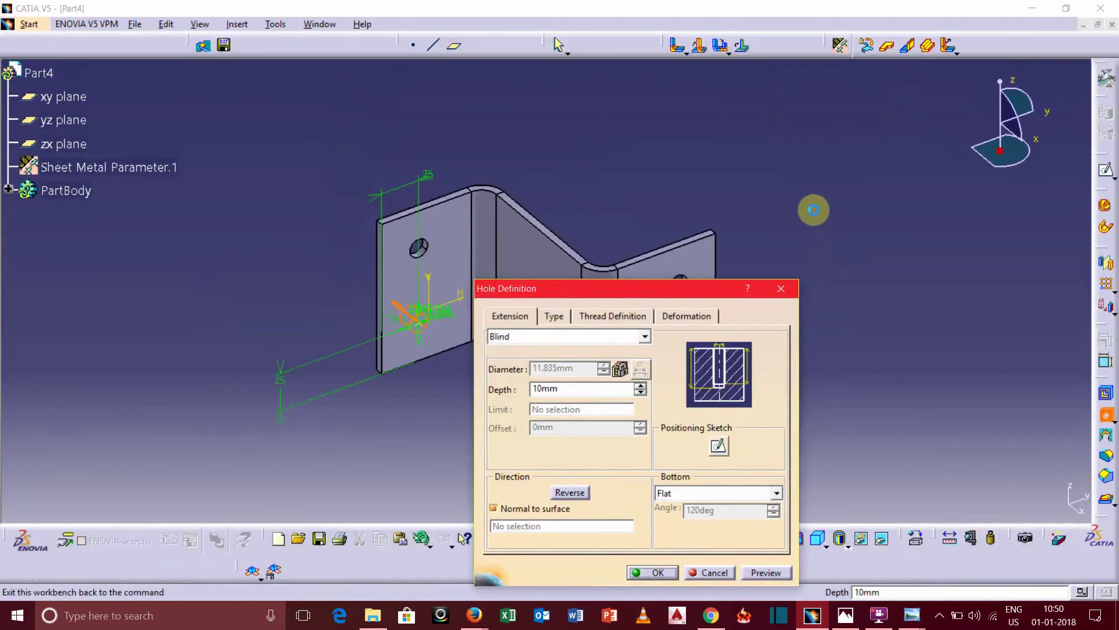
- Review the thread definition and create the fourth threaded hole, then reframe the bracket view
{"action": "left_click", "coordinate": [604, 317]}
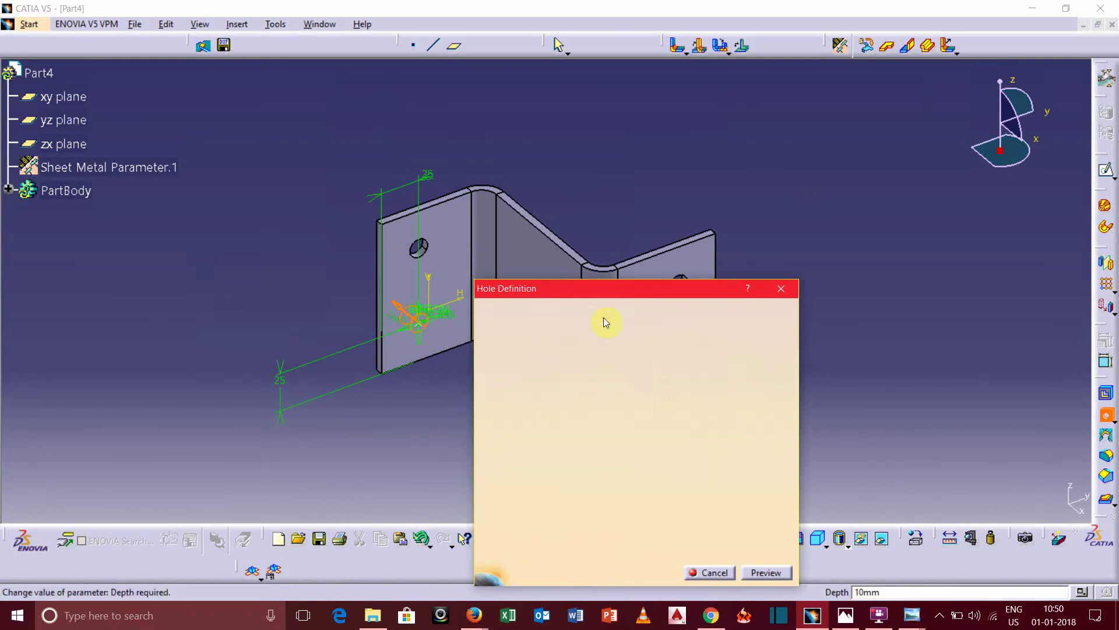
{"action": "left_click", "coordinate": [672, 575]}
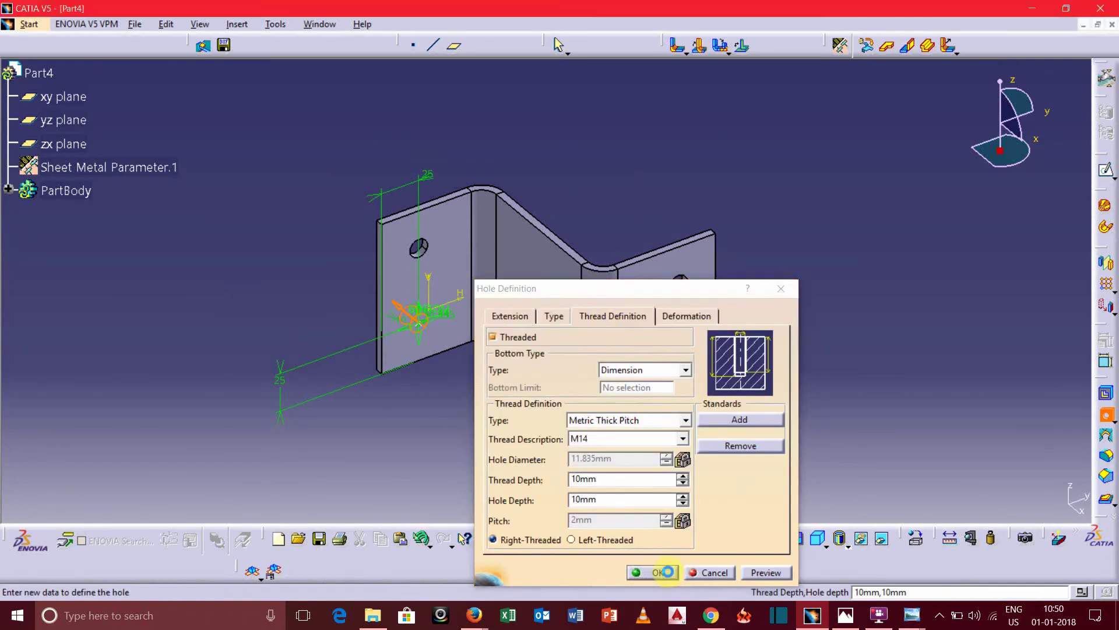
{"action": "left_click", "coordinate": [412, 416]}
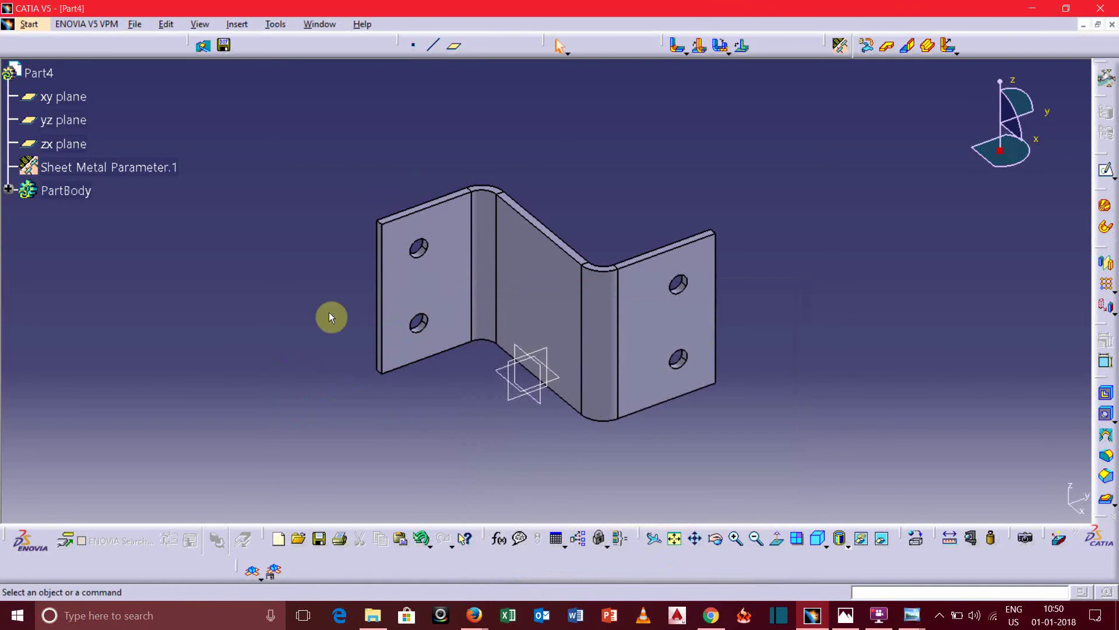
{"action": "middle_click_drag", "start_coordinate": [330, 317], "coordinate": [549, 380]}
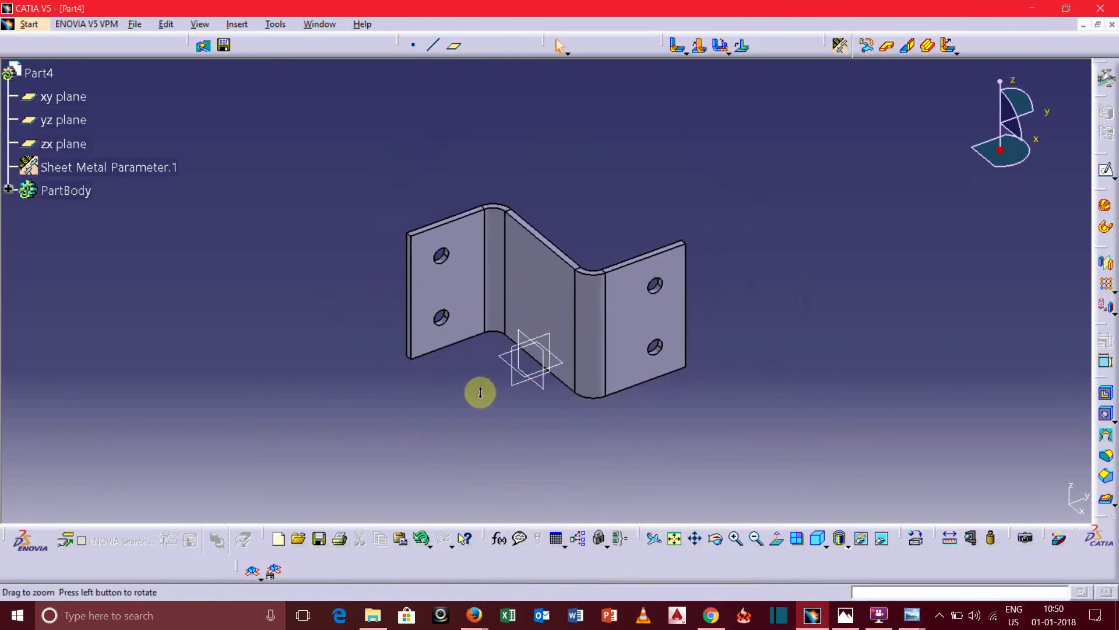
{"action": "middle_click_drag", "start_coordinate": [480, 392], "coordinate": [519, 349]}
{"action": "middle_click_drag", "start_coordinate": [739, 342], "coordinate": [496, 211]}
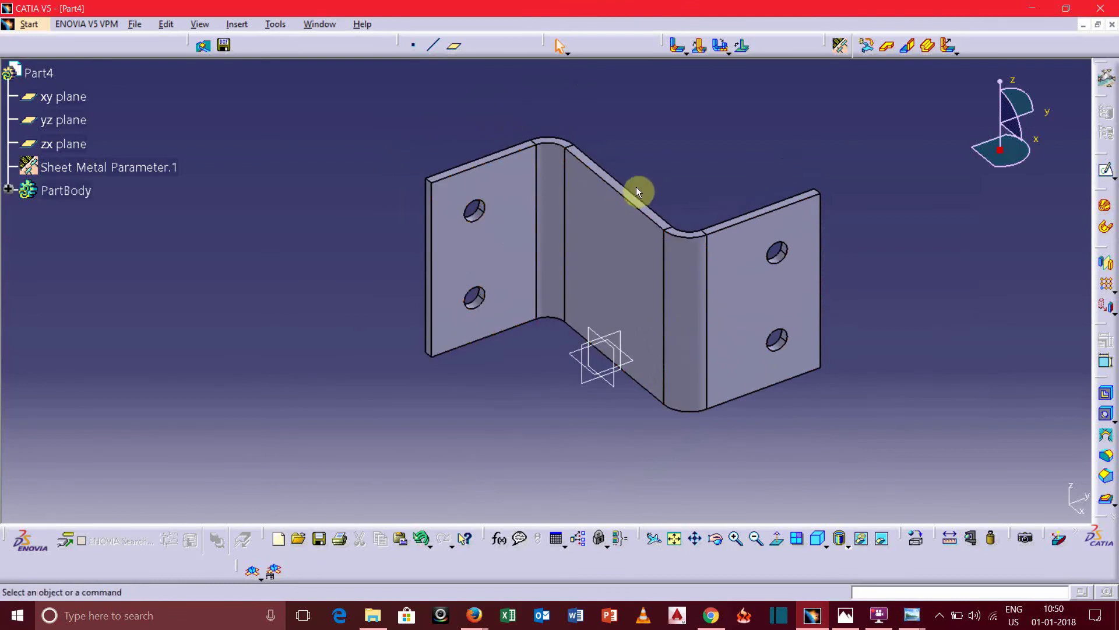
- Apply a 10 mm corner radius to the four outer flange corner edges
{"action": "left_click", "coordinate": [1106, 456]}
{"action": "scroll", "coordinate": [432, 247], "scroll_direction": "up", "scroll_amount": 3}
{"action": "scroll", "coordinate": [426, 187], "scroll_direction": "up", "scroll_amount": 2}
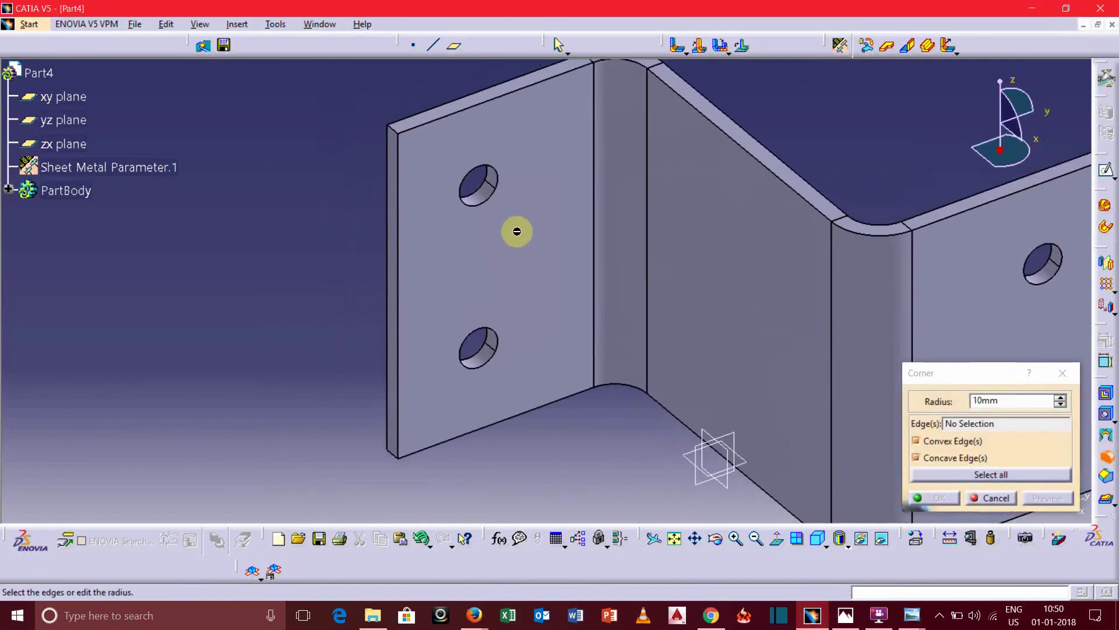
{"action": "left_click", "coordinate": [399, 132]}
{"action": "mouse_move", "coordinate": [429, 309]}
{"action": "middle_mouse_down"}
{"action": "mouse_move", "coordinate": [582, 300]}
{"action": "mouse_move", "coordinate": [450, 391]}
{"action": "mouse_move", "coordinate": [393, 388]}
{"action": "mouse_move", "coordinate": [598, 358]}
{"action": "mouse_move", "coordinate": [482, 349]}
{"action": "middle_mouse_up"}
{"action": "left_click", "coordinate": [414, 391]}
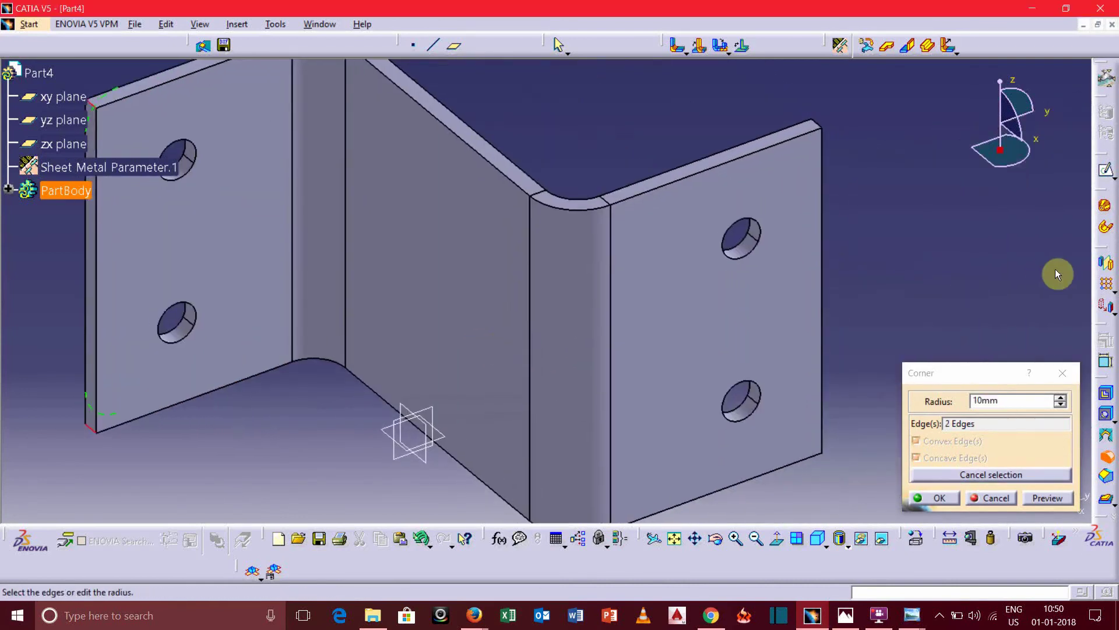
{"action": "mouse_move", "coordinate": [1055, 268]}
{"action": "middle_mouse_down"}
{"action": "mouse_move", "coordinate": [728, 277]}
{"action": "mouse_move", "coordinate": [743, 318]}
{"action": "mouse_move", "coordinate": [687, 318]}
{"action": "mouse_move", "coordinate": [564, 285]}
{"action": "middle_mouse_up"}
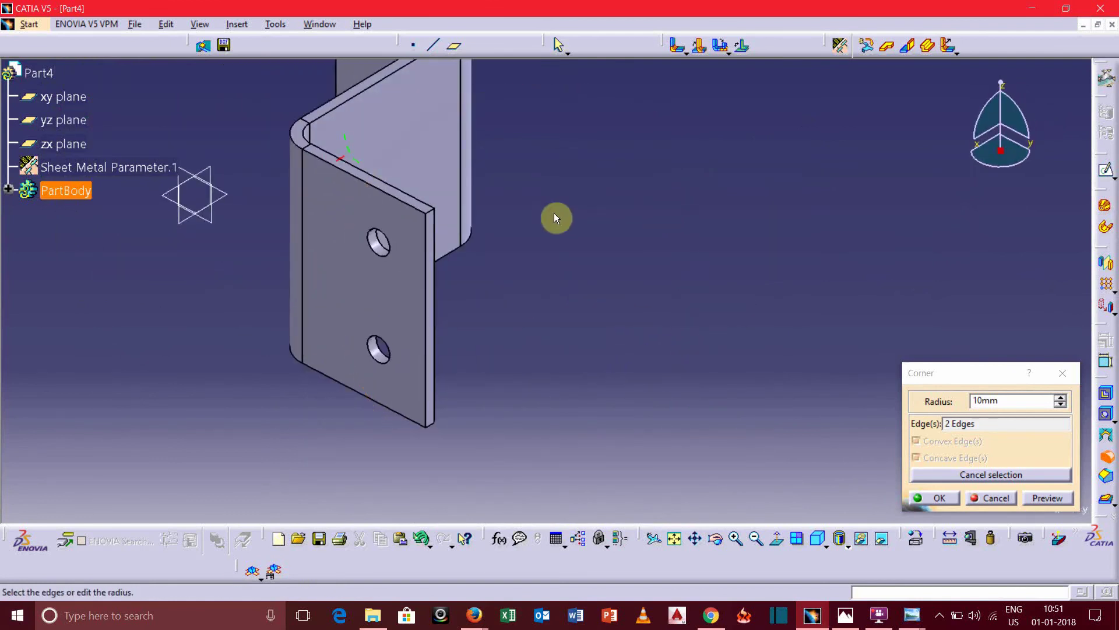
{"action": "left_click", "coordinate": [431, 212]}
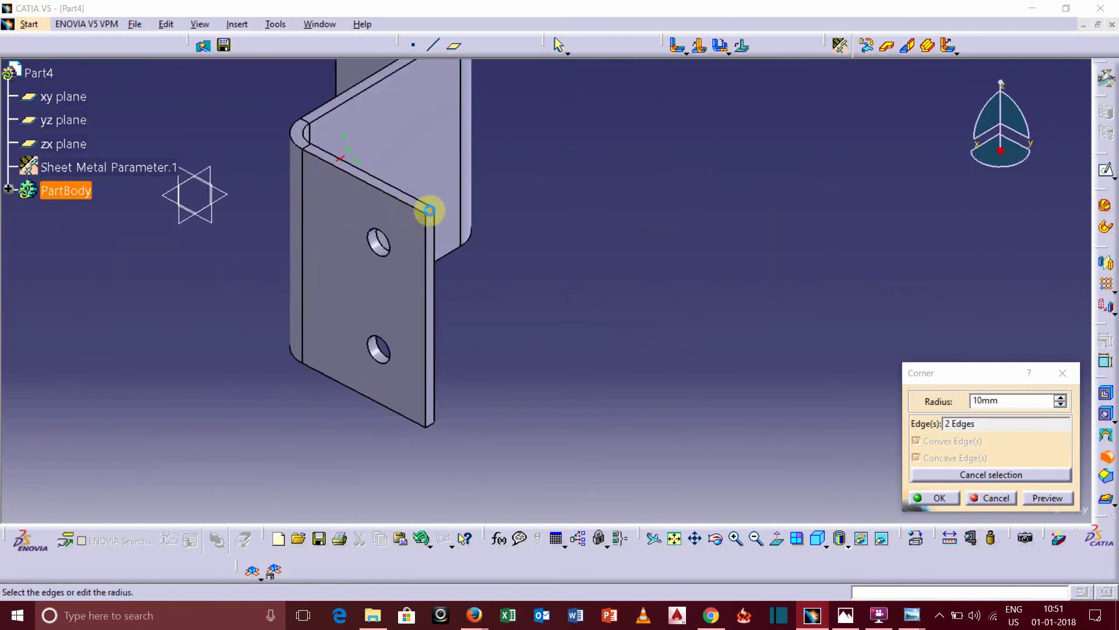
{"action": "middle_click_drag", "start_coordinate": [530, 324], "coordinate": [635, 255]}
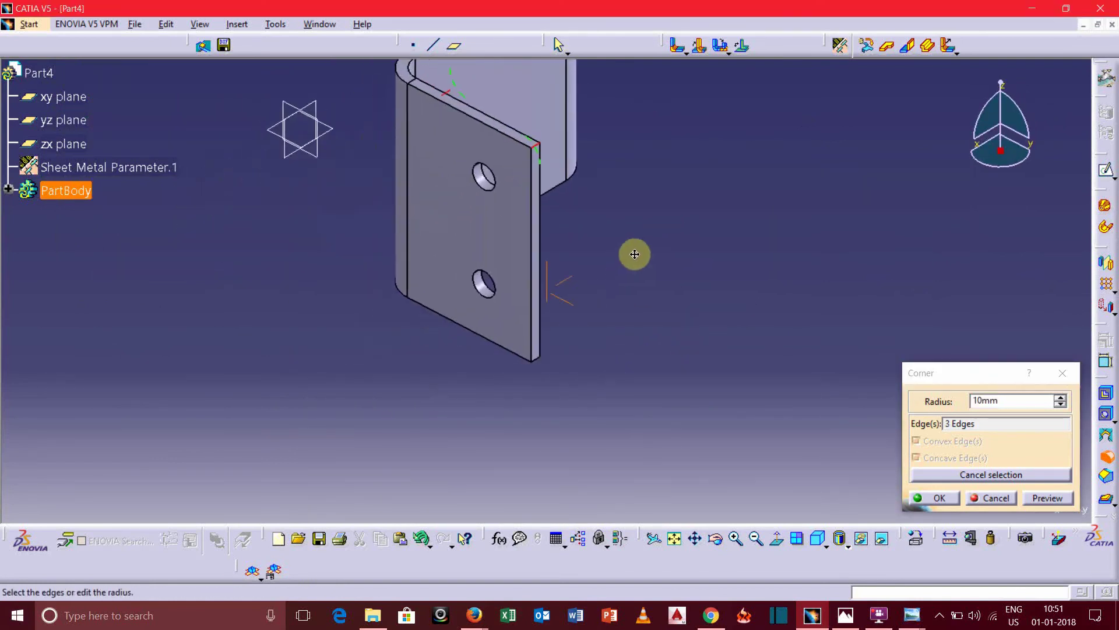
{"action": "left_click", "coordinate": [532, 360]}
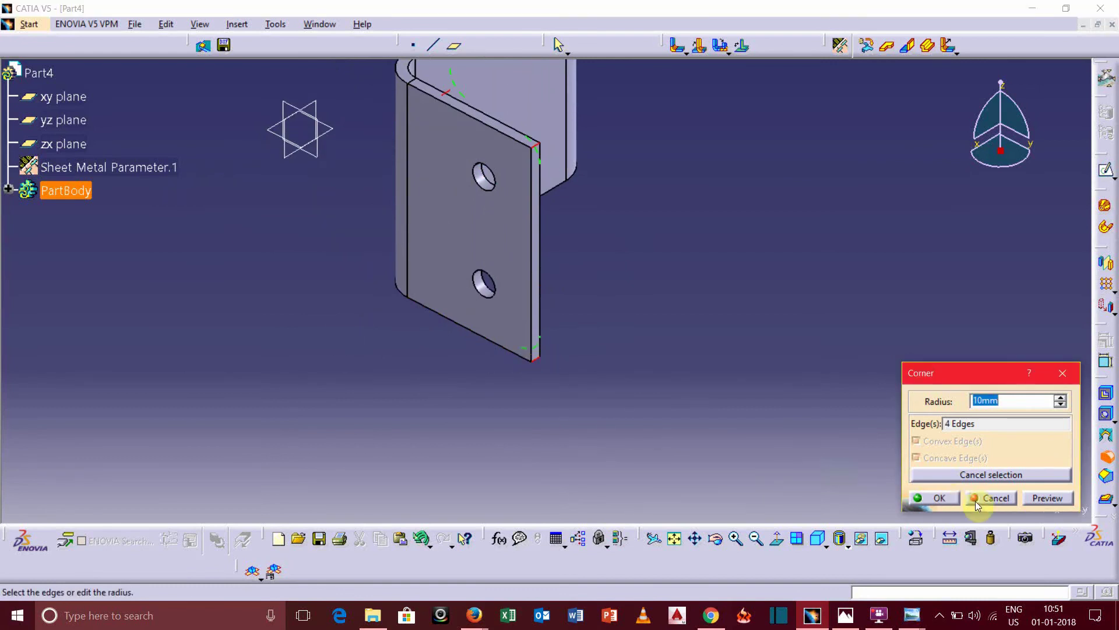
{"action": "left_click", "coordinate": [941, 498]}
{"action": "mouse_move", "coordinate": [220, 274]}
{"action": "middle_mouse_down"}
{"action": "mouse_move", "coordinate": [341, 332]}
{"action": "mouse_move", "coordinate": [397, 379]}
{"action": "middle_mouse_up"}
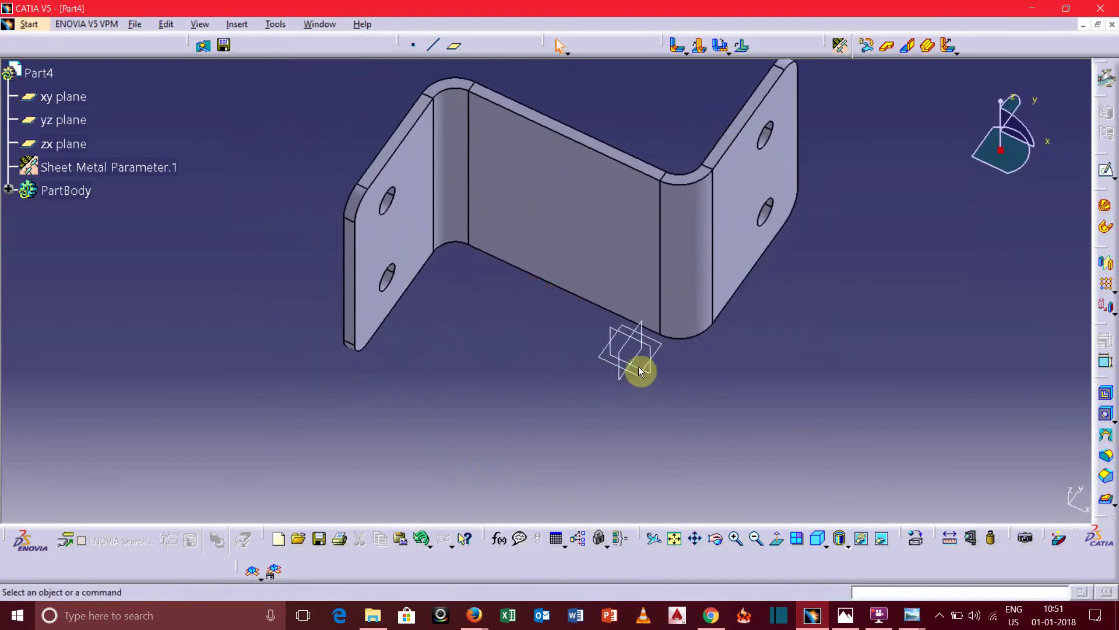
- Hide the xy, yz and zx planes and expand PartBody to list its features
{"action": "left_click_drag", "start_coordinate": [573, 307], "coordinate": [660, 391]}
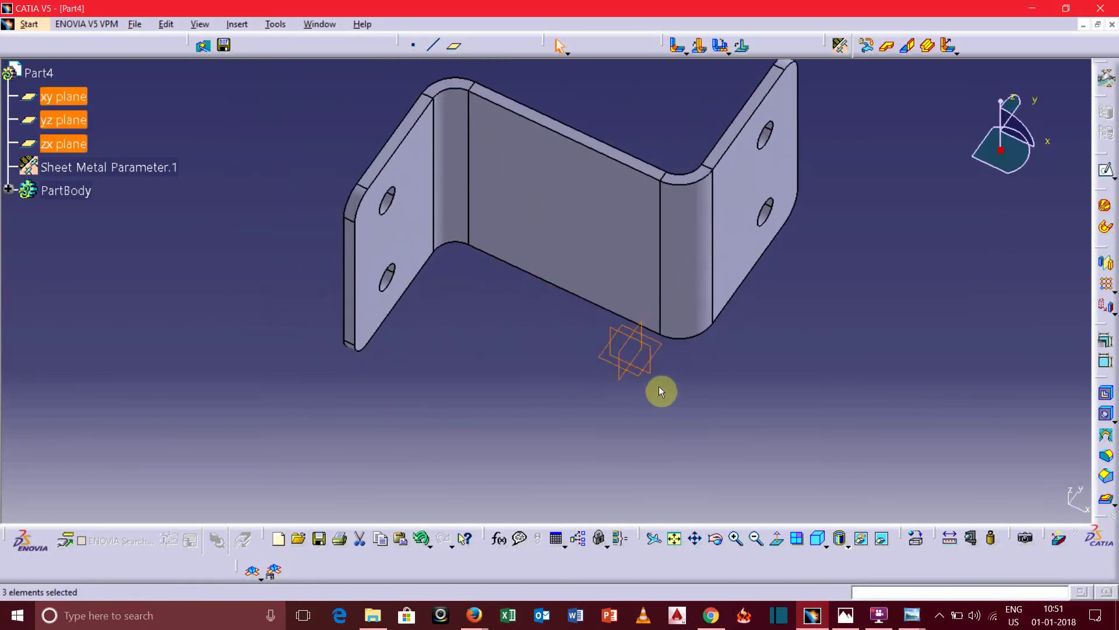
{"action": "right_click", "coordinate": [645, 363]}
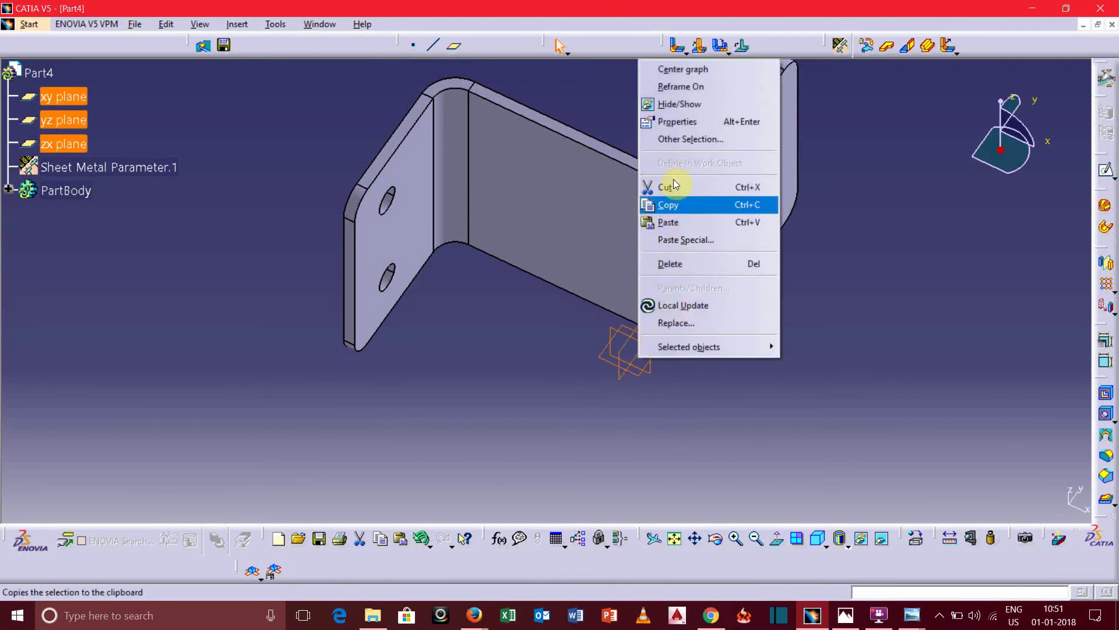
{"action": "left_click", "coordinate": [654, 104]}
{"action": "mouse_move", "coordinate": [457, 350]}
{"action": "middle_mouse_down"}
{"action": "mouse_move", "coordinate": [499, 391]}
{"action": "mouse_move", "coordinate": [492, 367]}
{"action": "mouse_move", "coordinate": [571, 406]}
{"action": "mouse_move", "coordinate": [680, 400]}
{"action": "middle_mouse_up"}
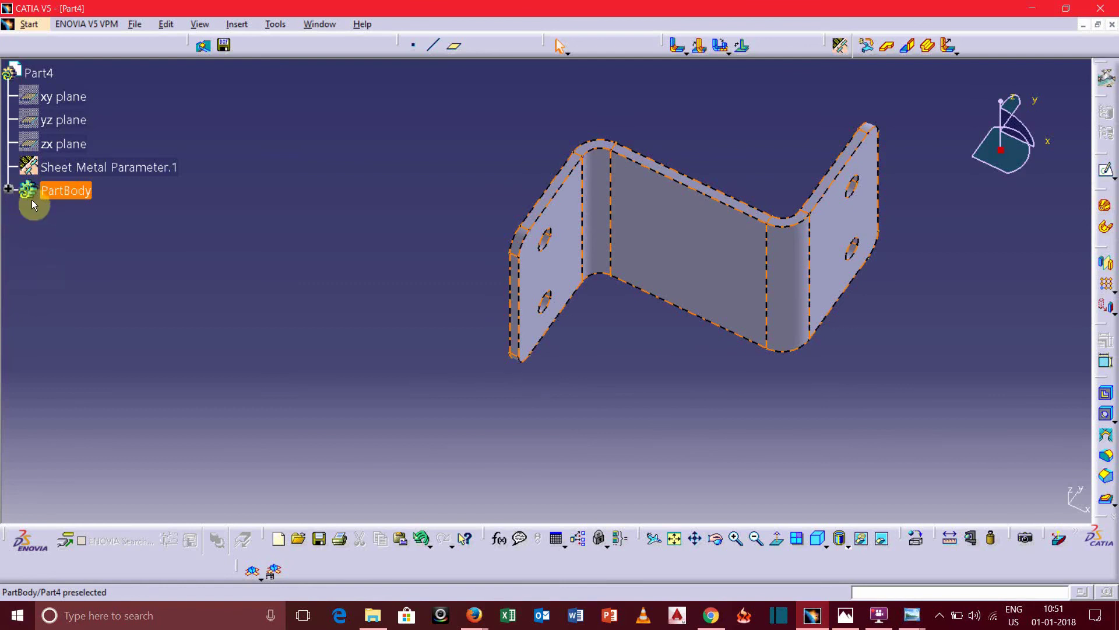
{"action": "left_click", "coordinate": [63, 194]}
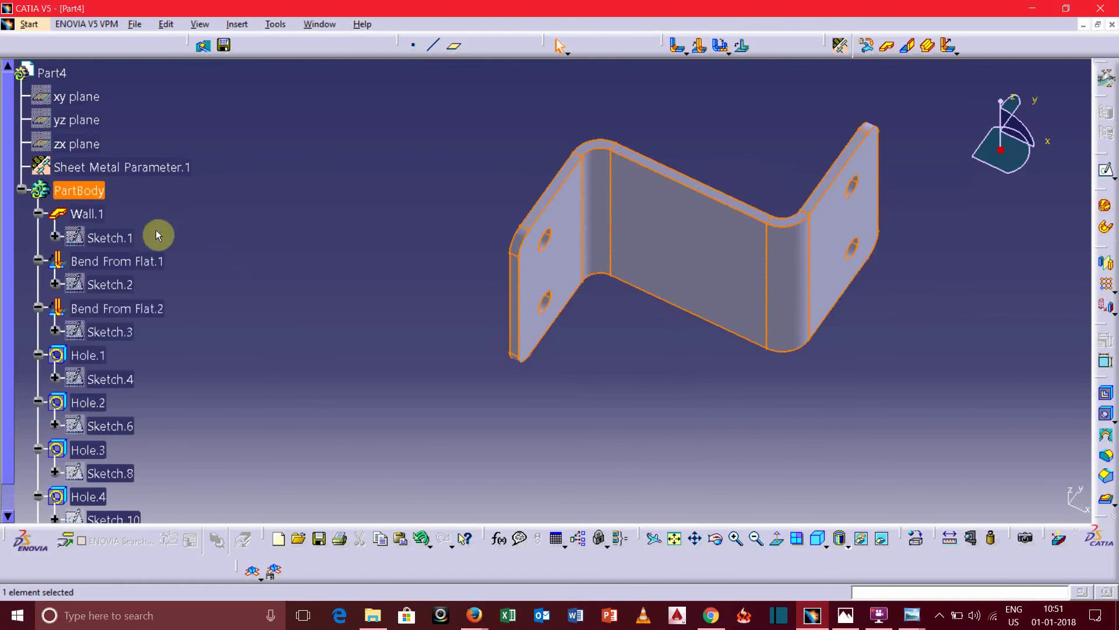
{"action": "middle_click_drag", "start_coordinate": [622, 381], "coordinate": [577, 374]}
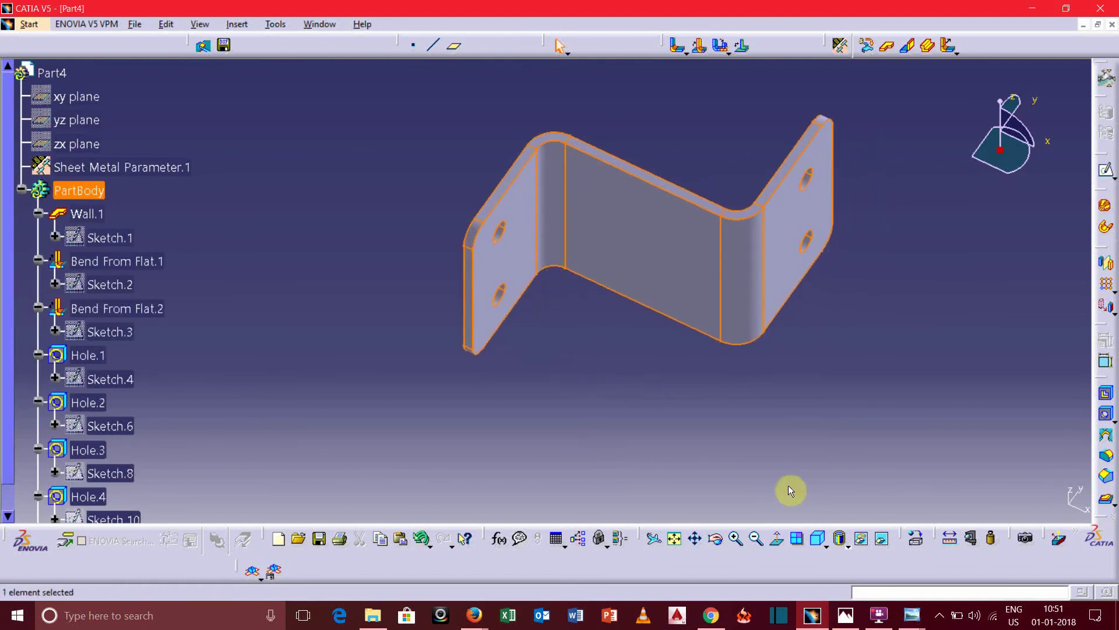
- Apply Aluminium from the Metal library tab to the part body
{"action": "left_click", "coordinate": [918, 540]}
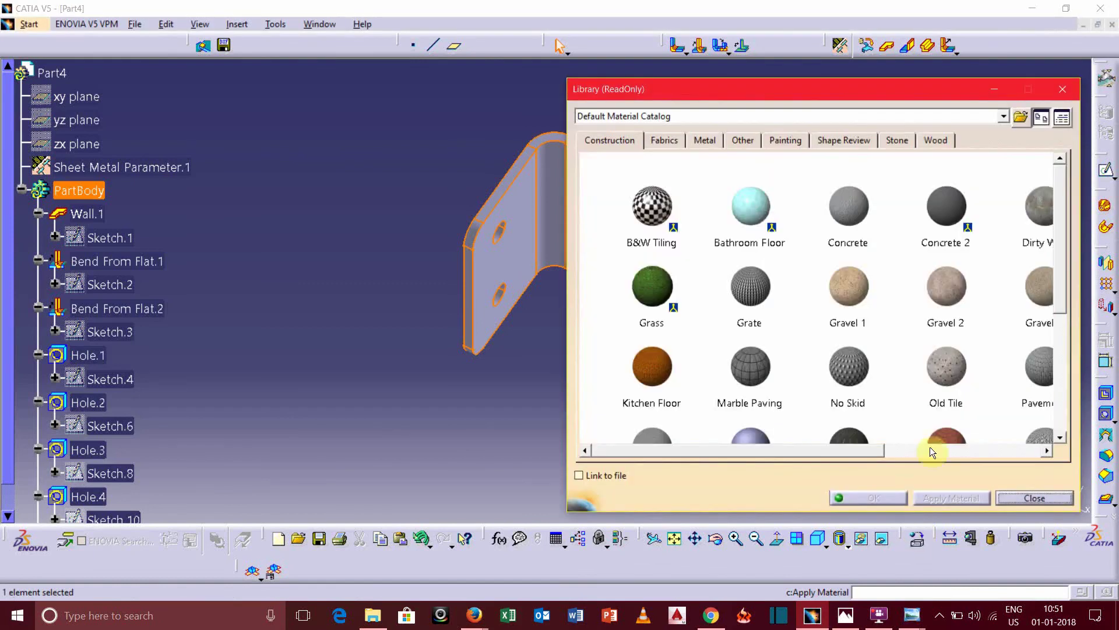
{"action": "left_click", "coordinate": [705, 140]}
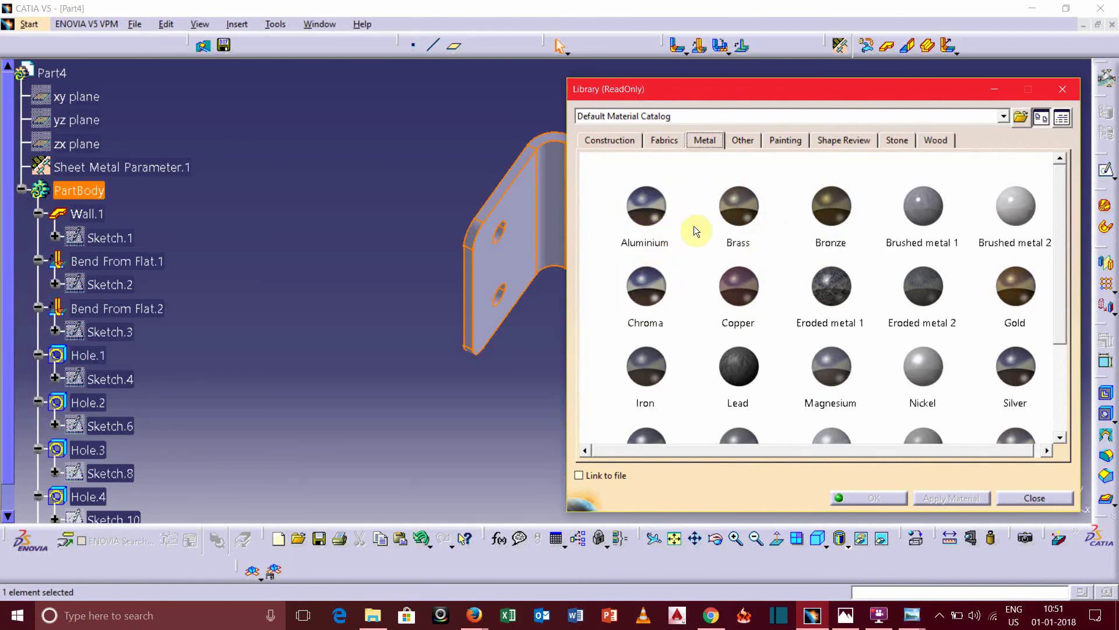
{"action": "left_click", "coordinate": [656, 215]}
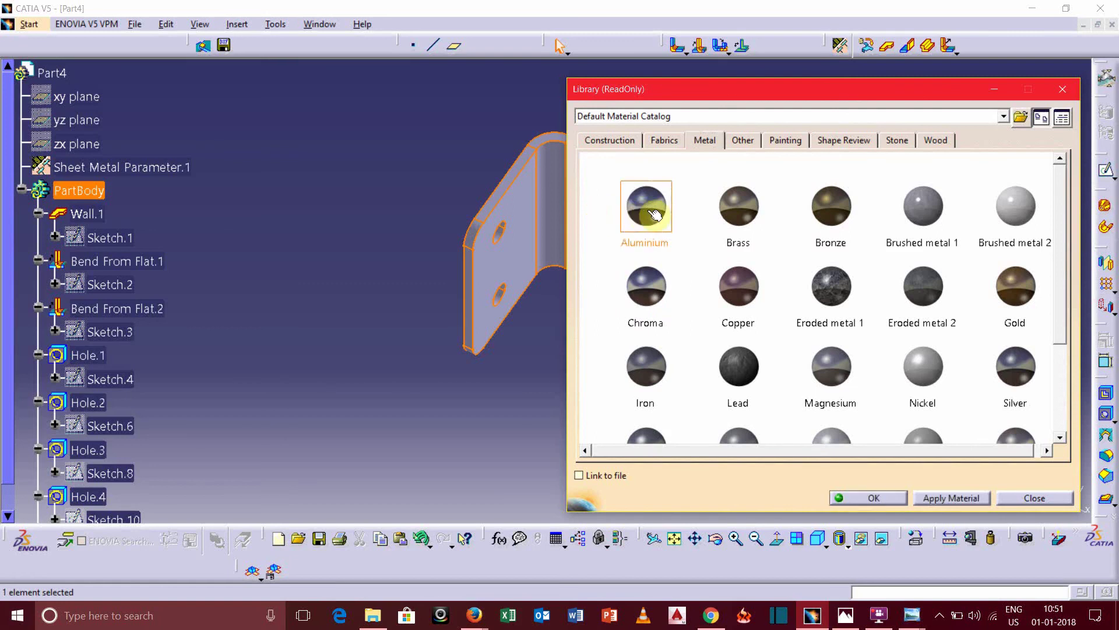
{"action": "left_click", "coordinate": [941, 498]}
{"action": "left_click", "coordinate": [869, 497]}
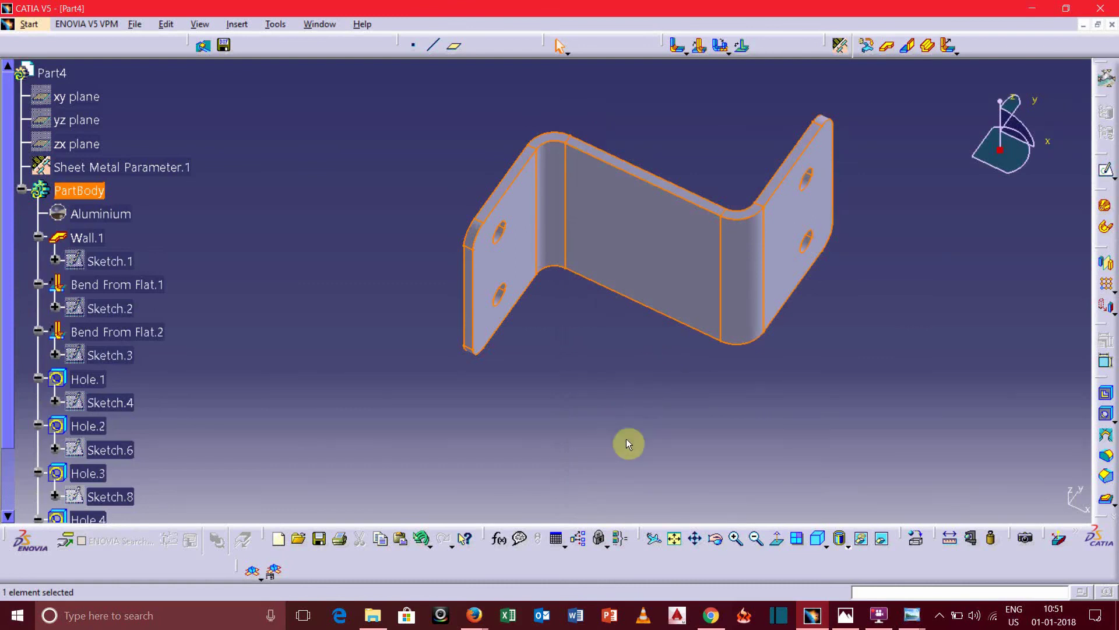
- Switch the view mode to Shading with Material and orbit to inspect the aluminium finish
{"action": "left_click", "coordinate": [848, 548]}
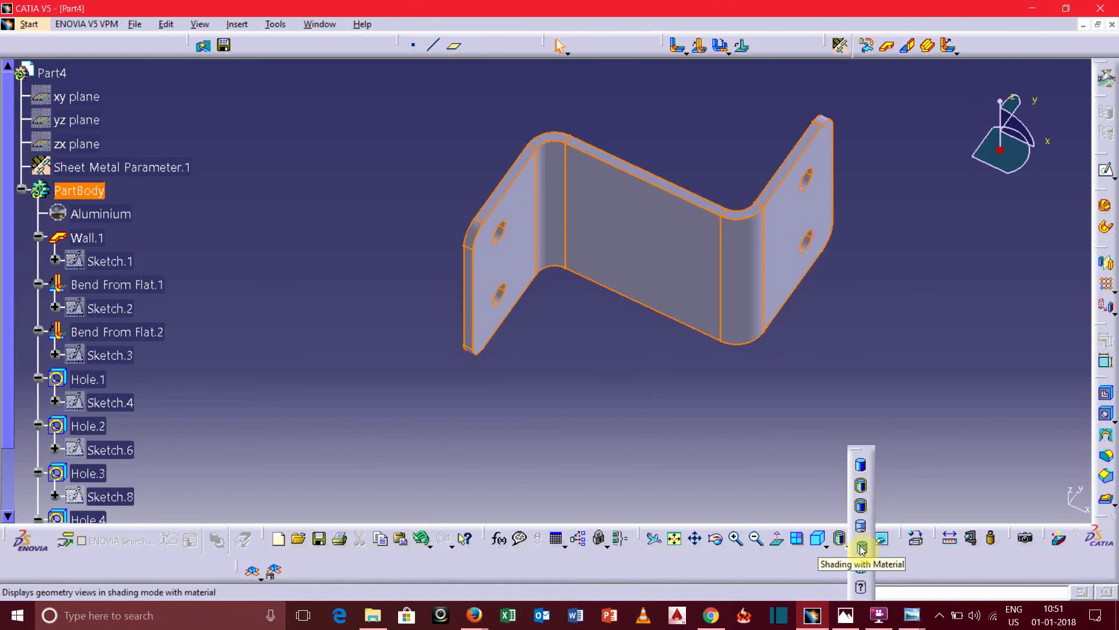
{"action": "left_click", "coordinate": [862, 548]}
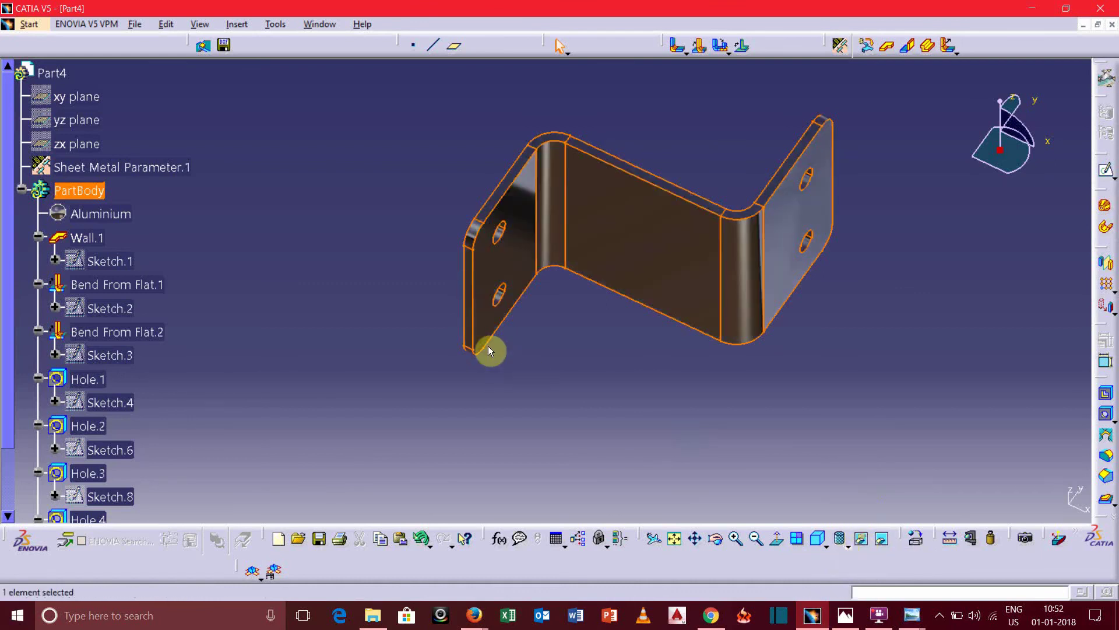
{"action": "left_click", "coordinate": [596, 356]}
{"action": "middle_click_drag", "start_coordinate": [595, 355], "coordinate": [604, 353]}
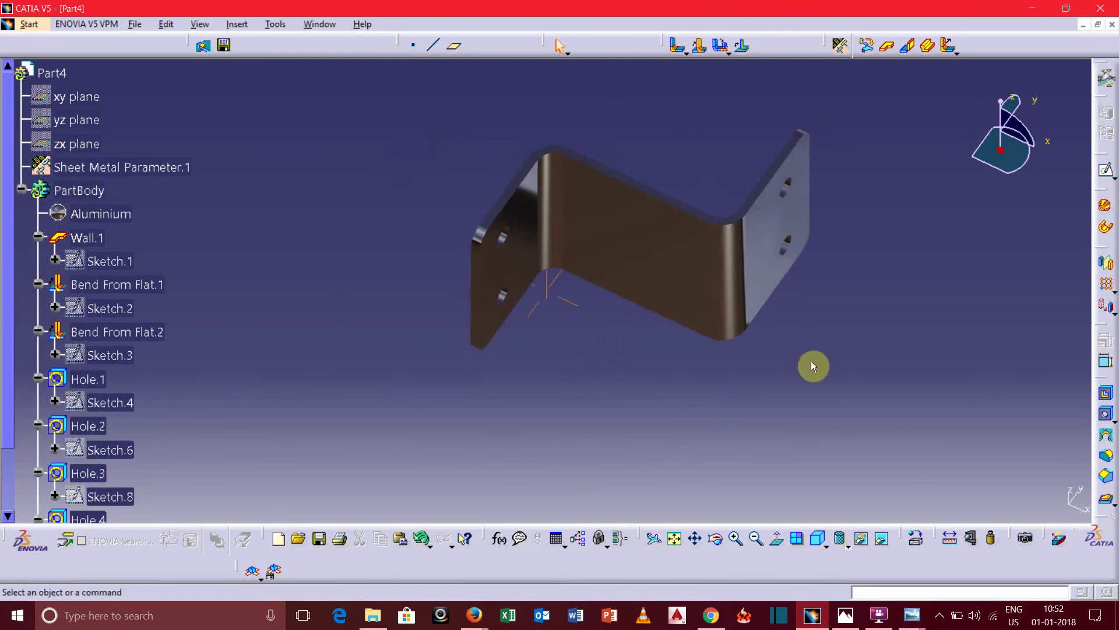
{"action": "middle_click_drag", "start_coordinate": [811, 365], "coordinate": [592, 293]}
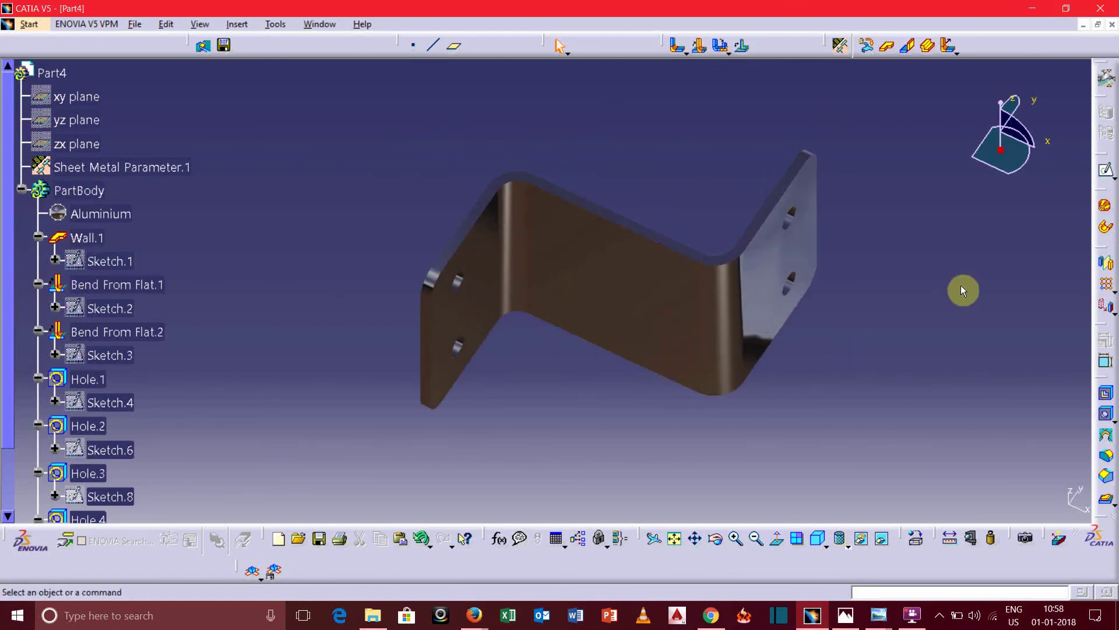